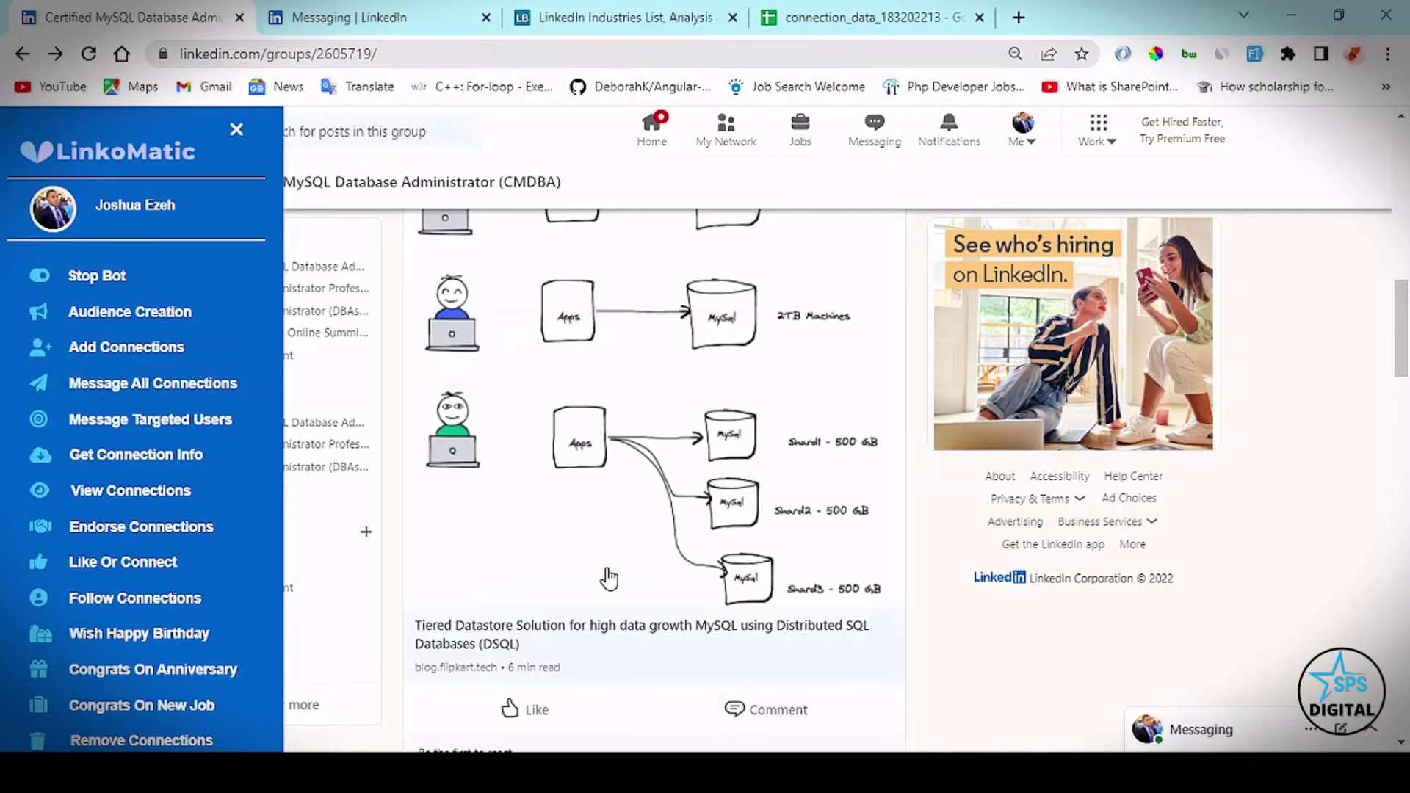
Create a new LinkoMatic audience named 'Centric Audience'
click(176, 311)
click(561, 430)
scroll(563, 427, up, 2)
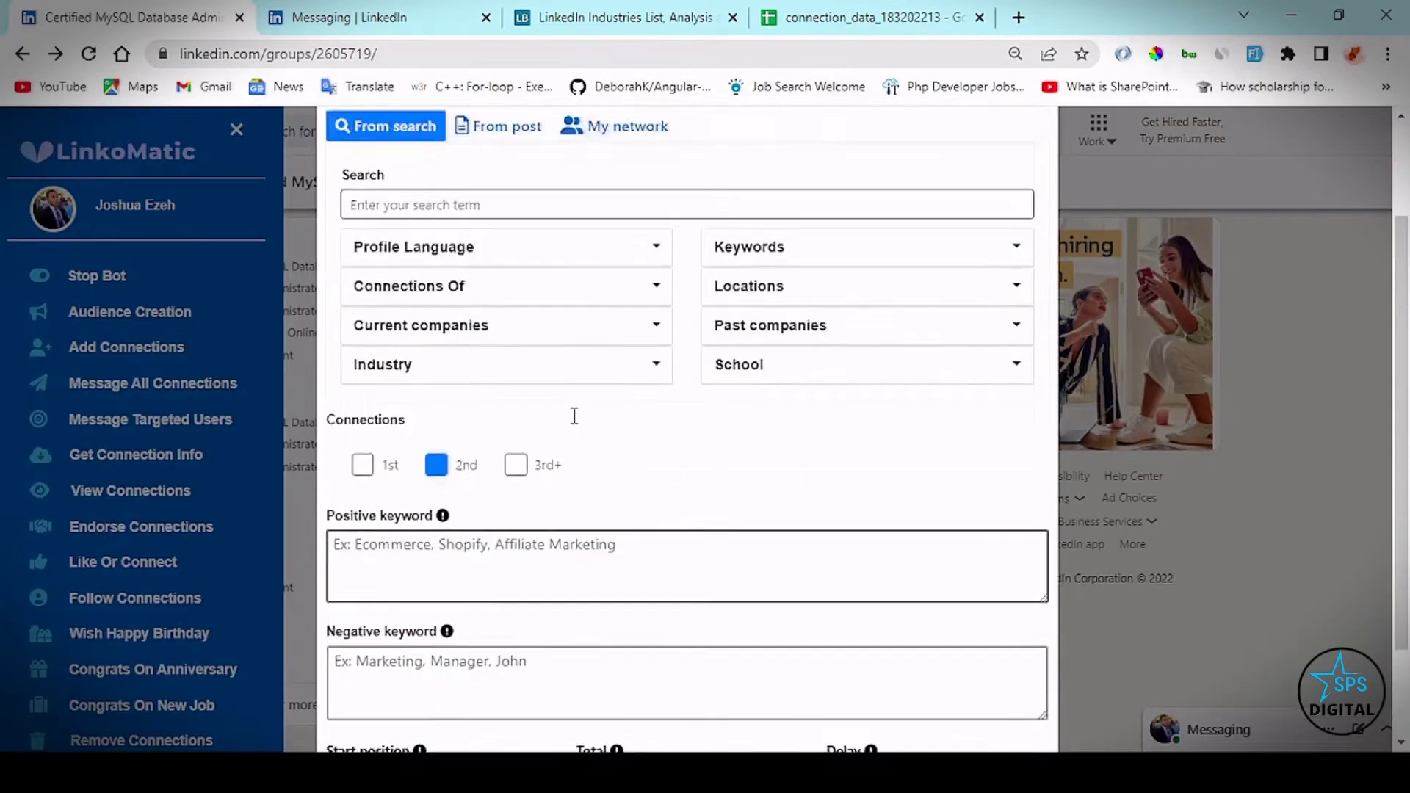
scroll(570, 413, up, 3)
click(666, 221)
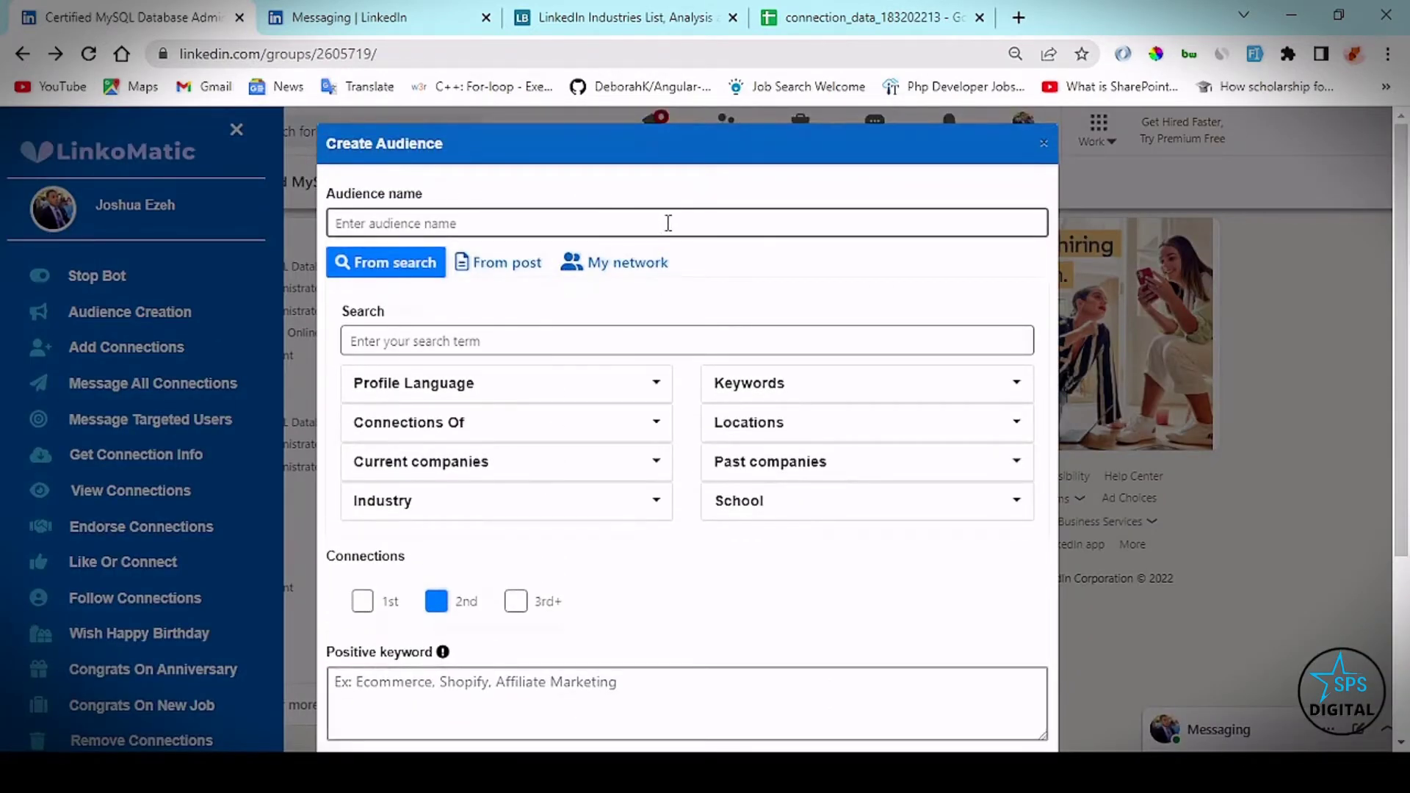
text(Centr)
text(ic Audien)
text(ce)
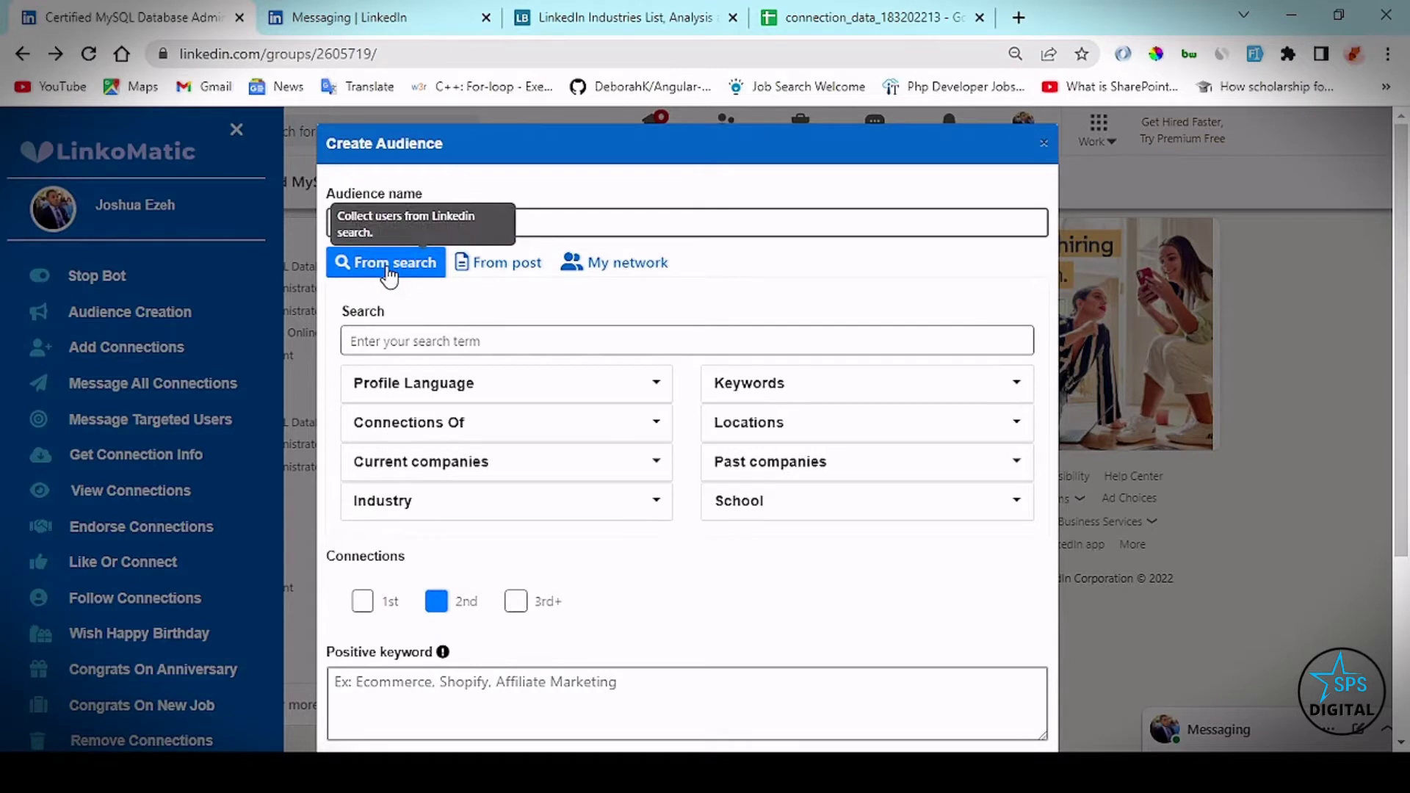
Preview the From post options (likes, comments) and My network, then return to From search
click(528, 271)
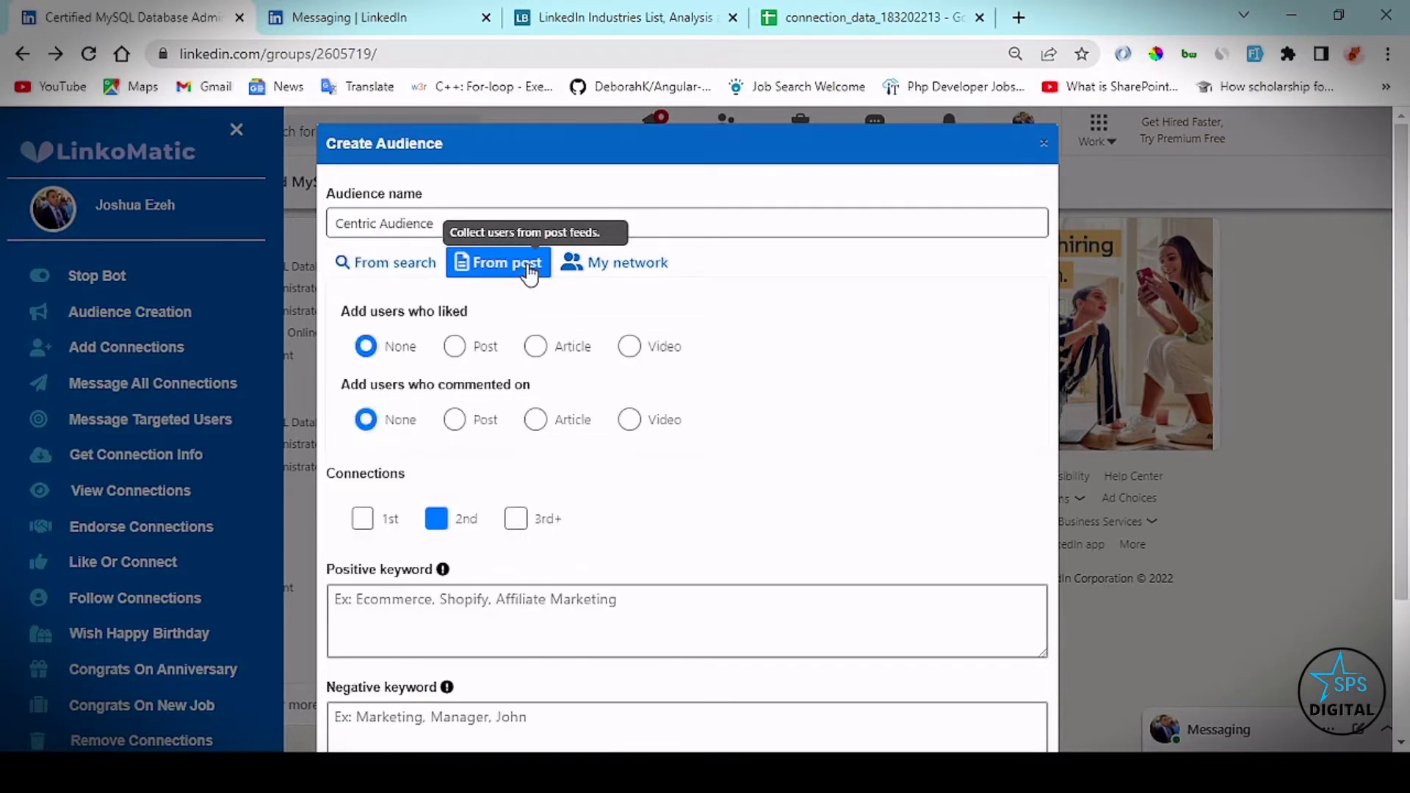
click(605, 272)
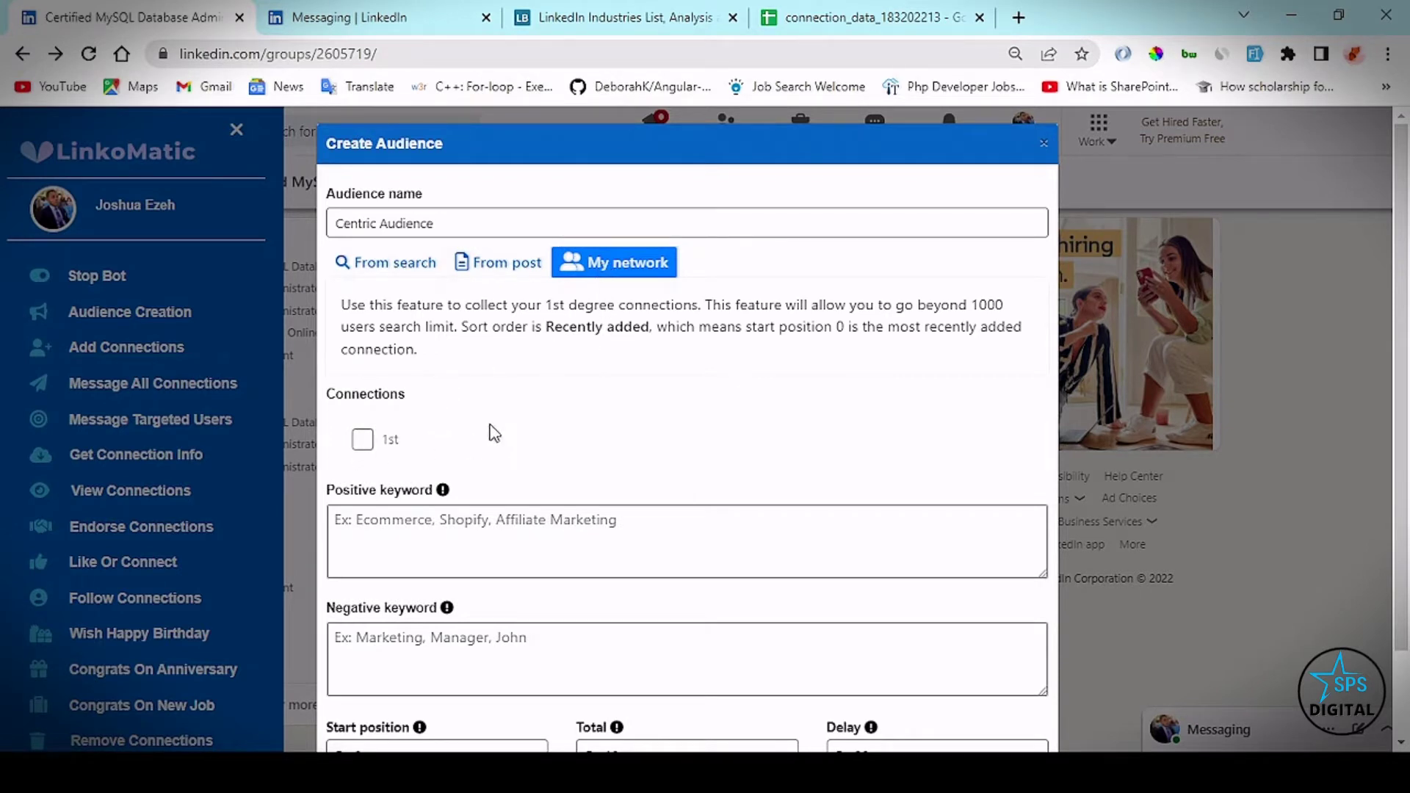
click(504, 264)
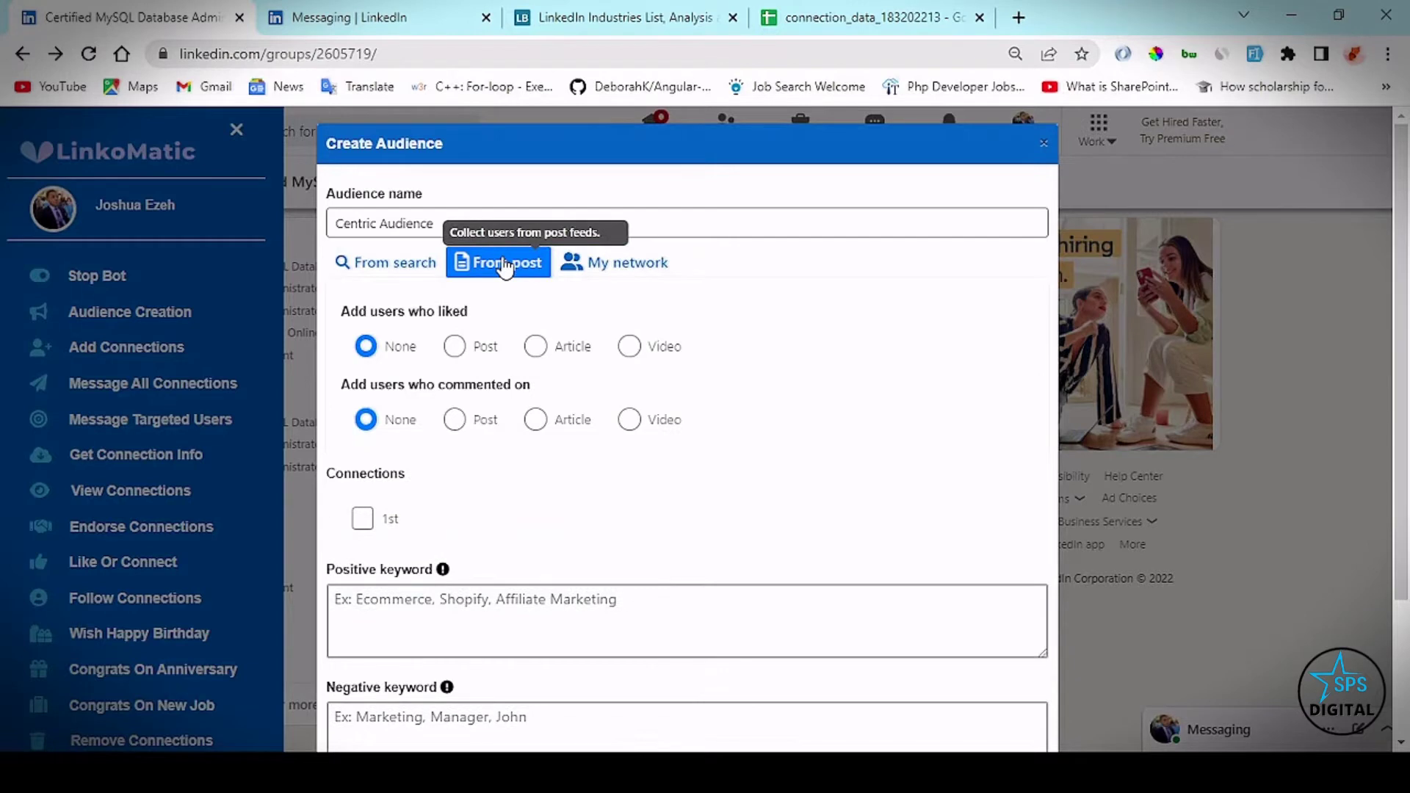
click(486, 346)
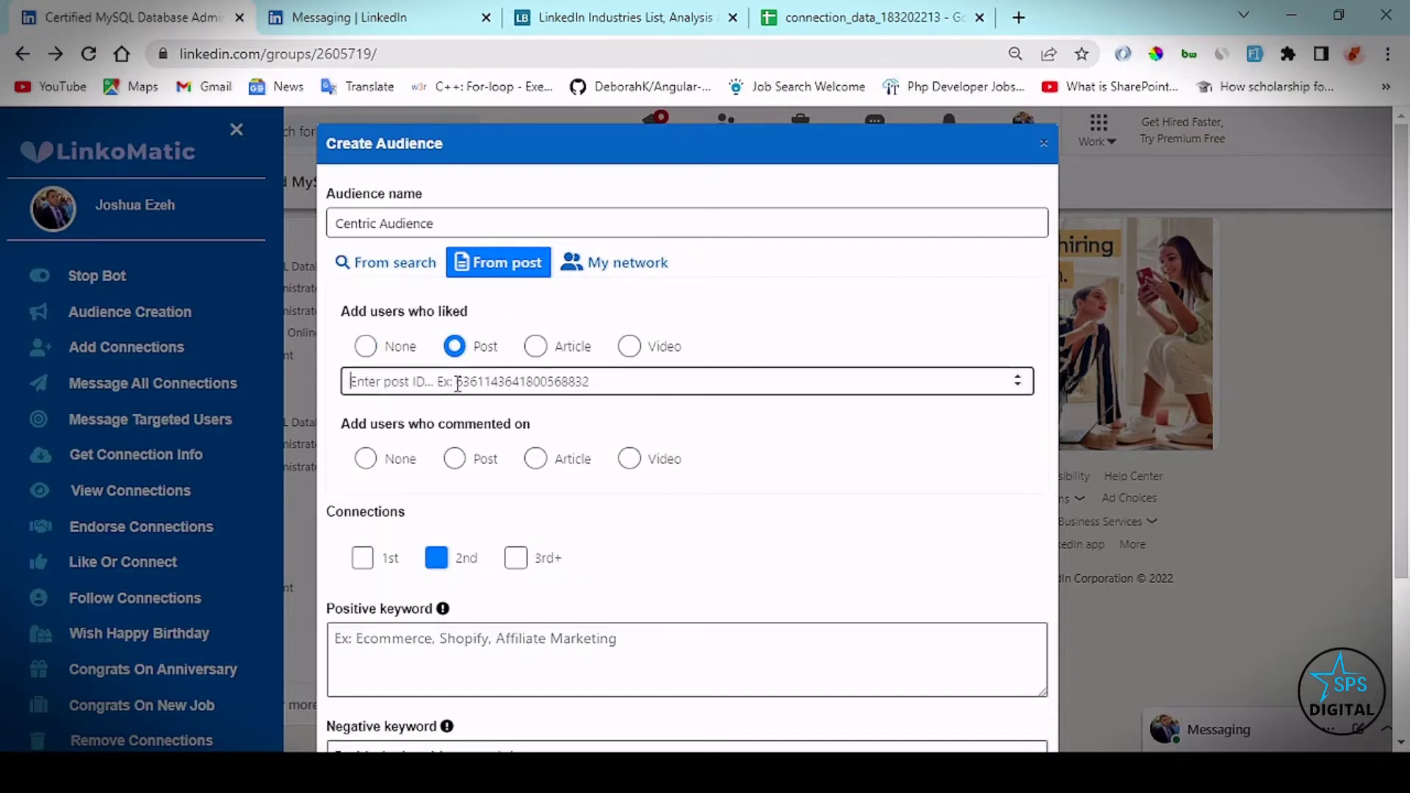
click(576, 349)
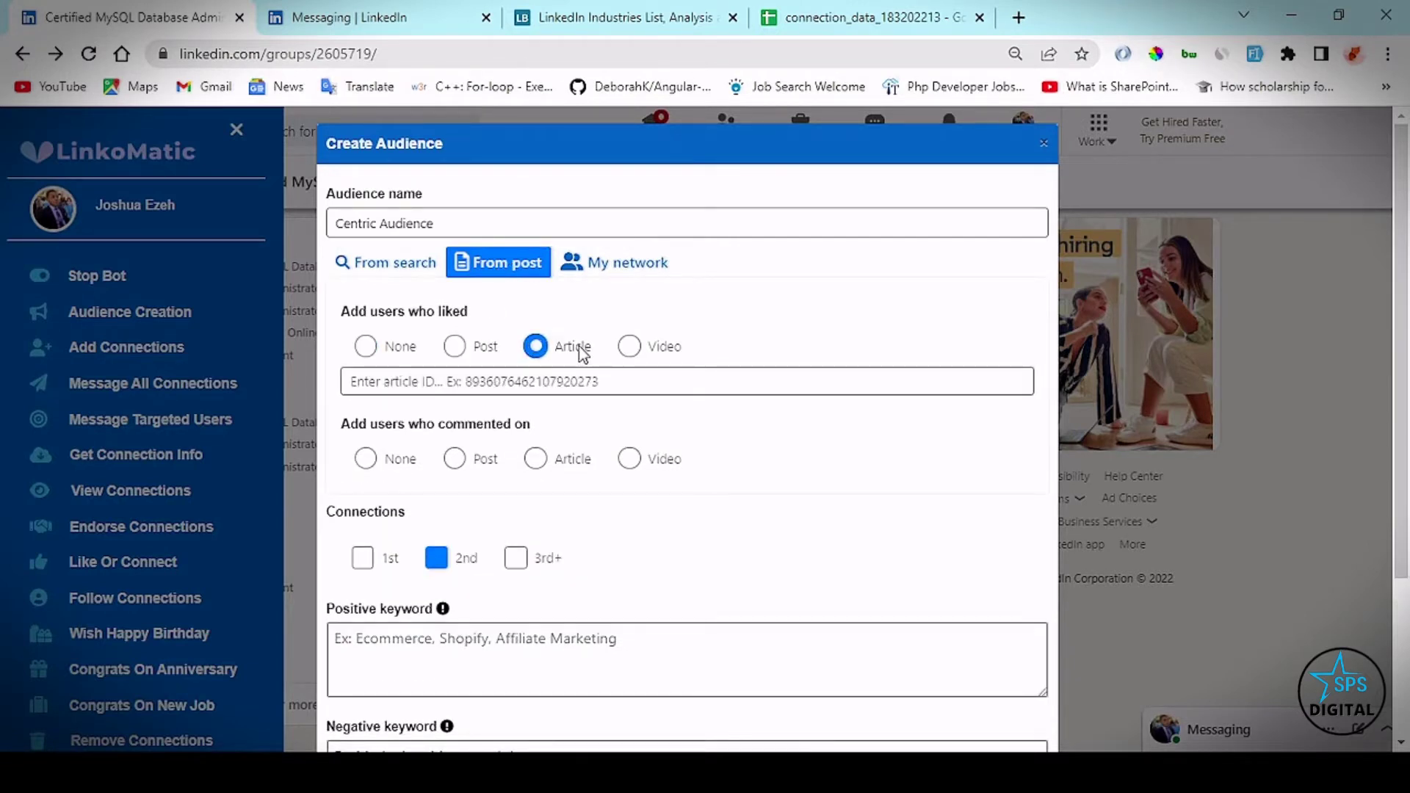
click(648, 349)
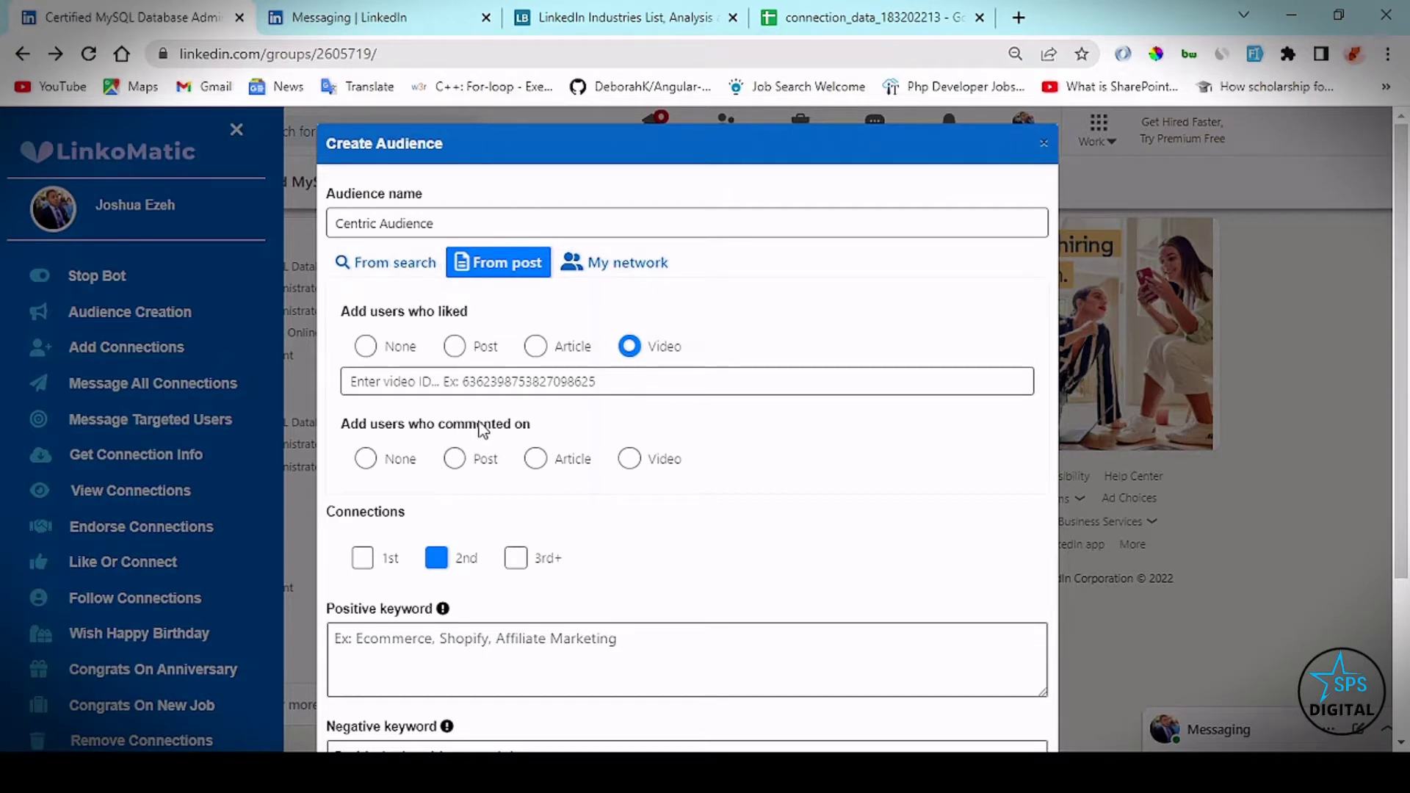
click(454, 459)
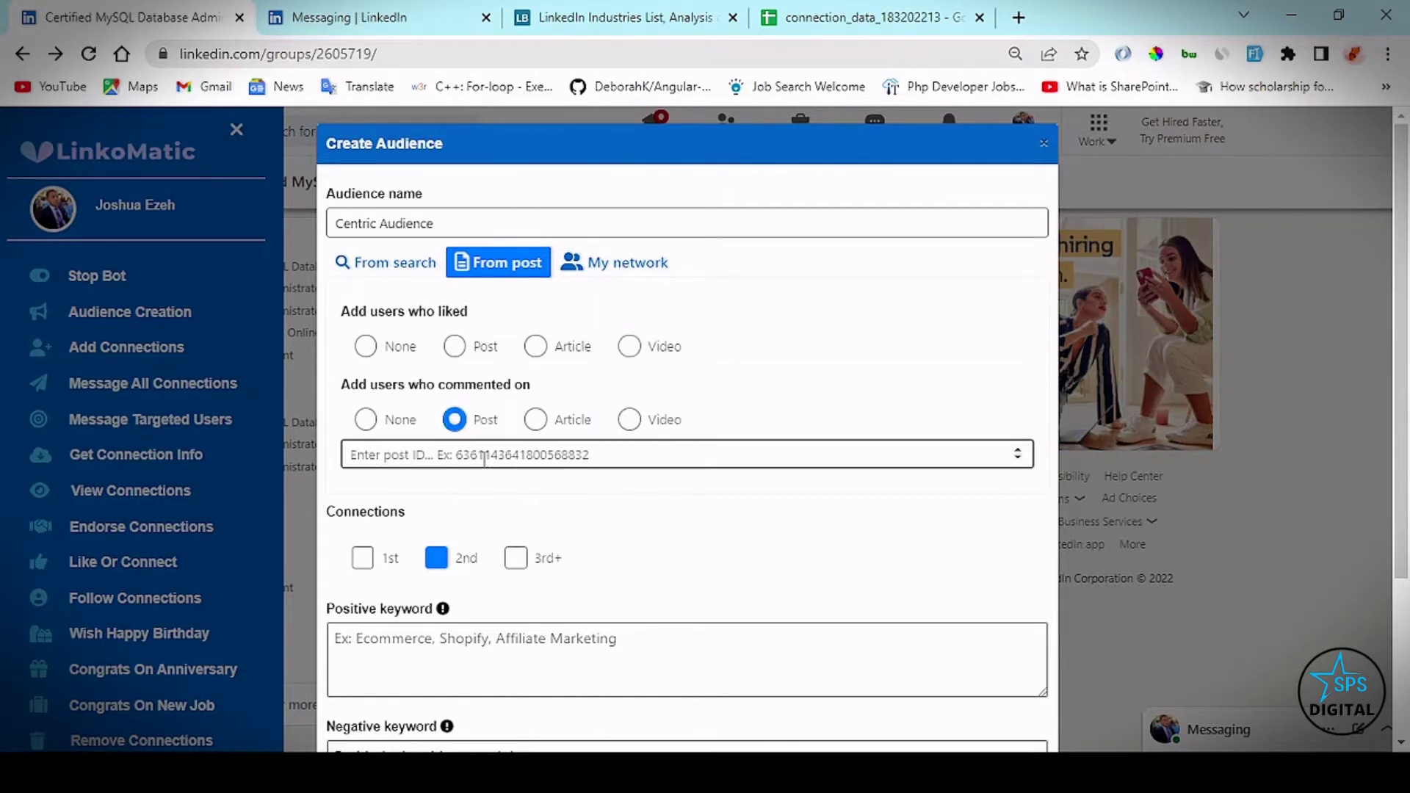
click(484, 460)
click(399, 264)
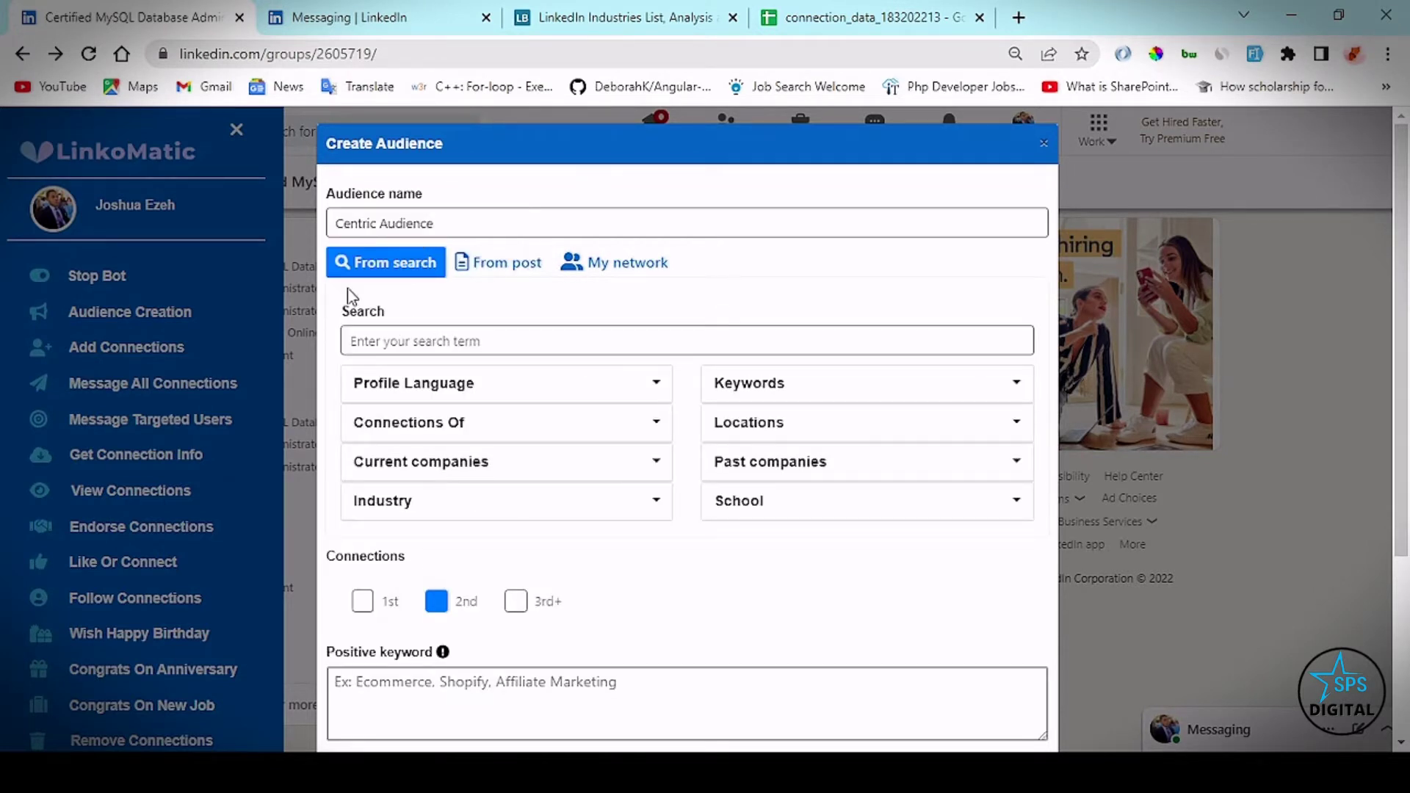
Enter the search term 'Digital Marketing' and add English and French as profile languages
click(419, 338)
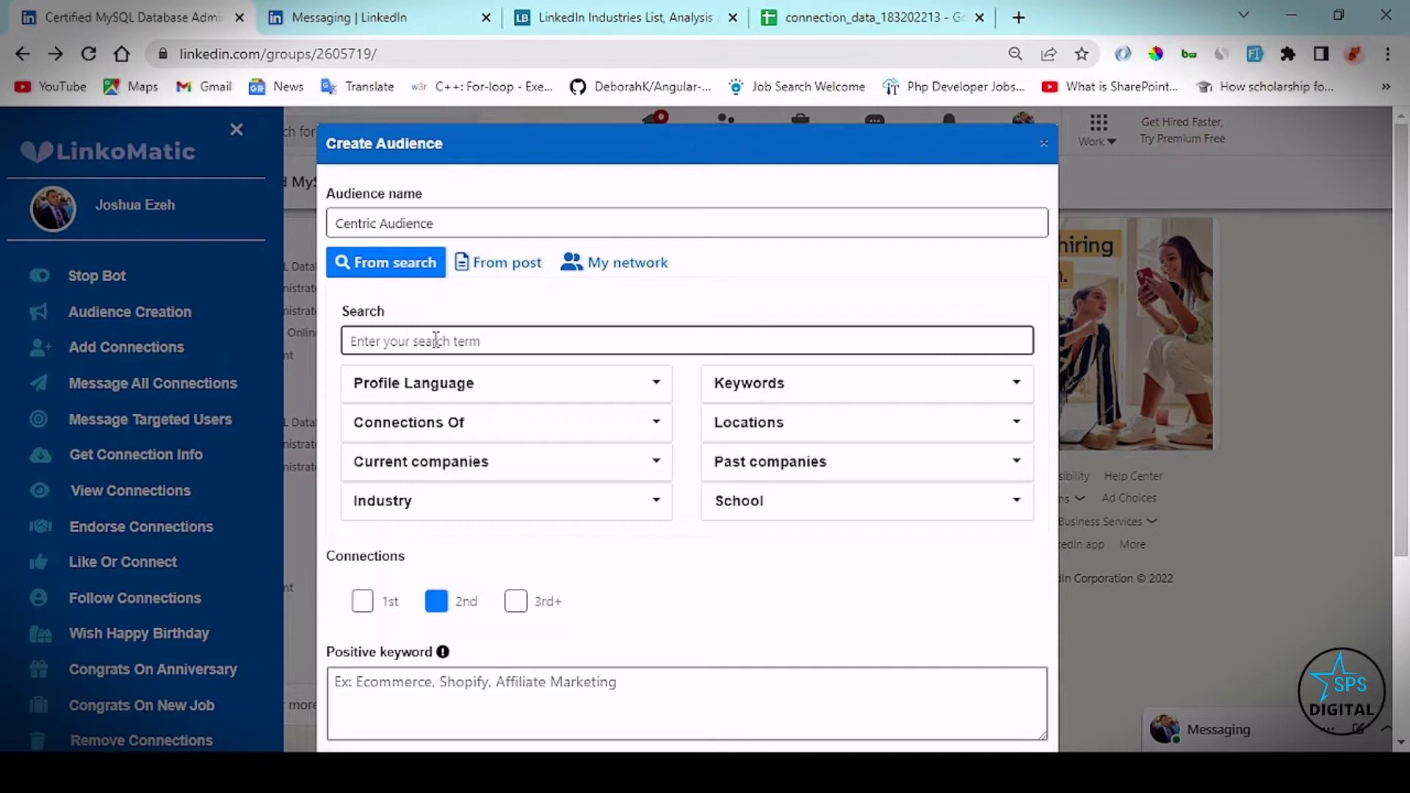
text(A)
key(BackSpace)
text(D)
text(igital)
text( M)
text(arketing)
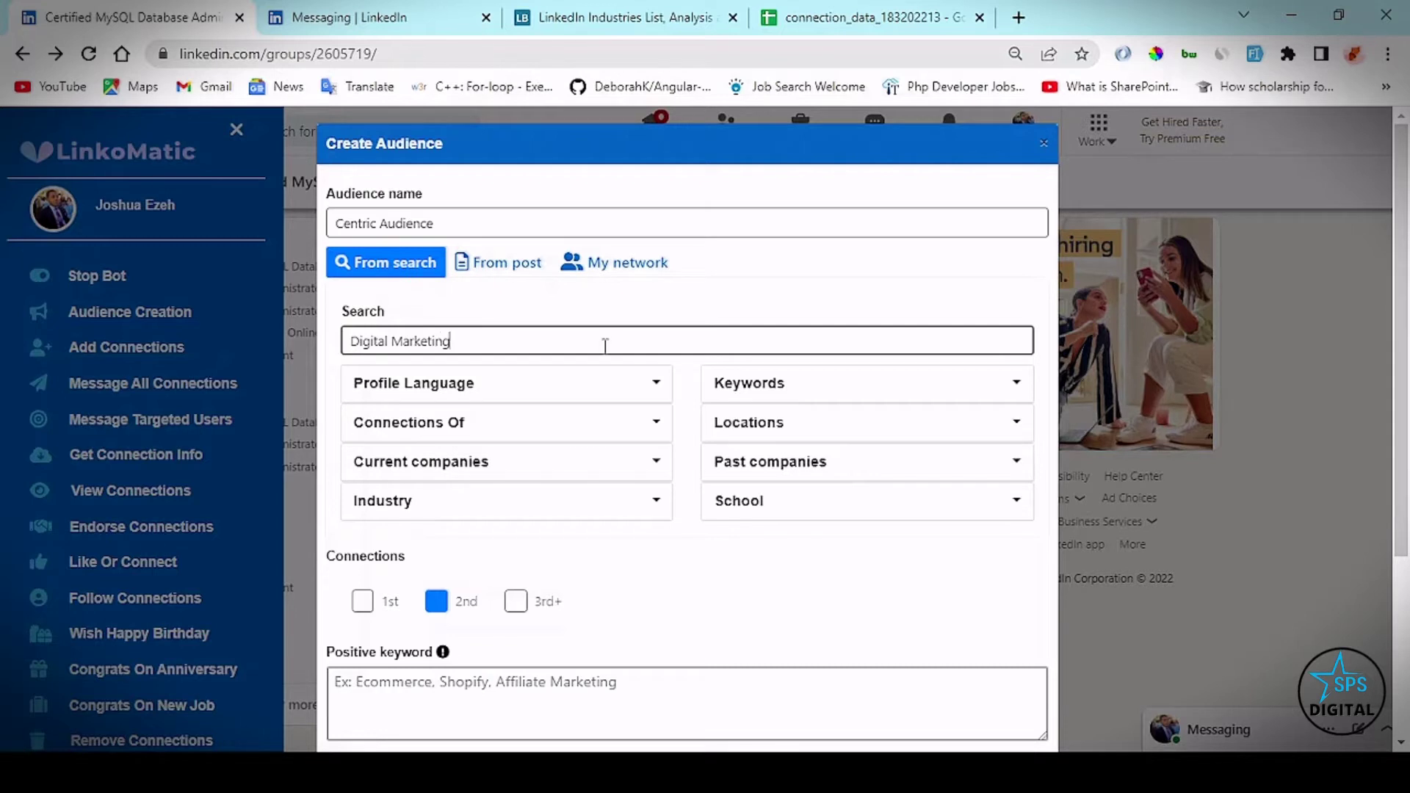
scroll(523, 337, down, 1)
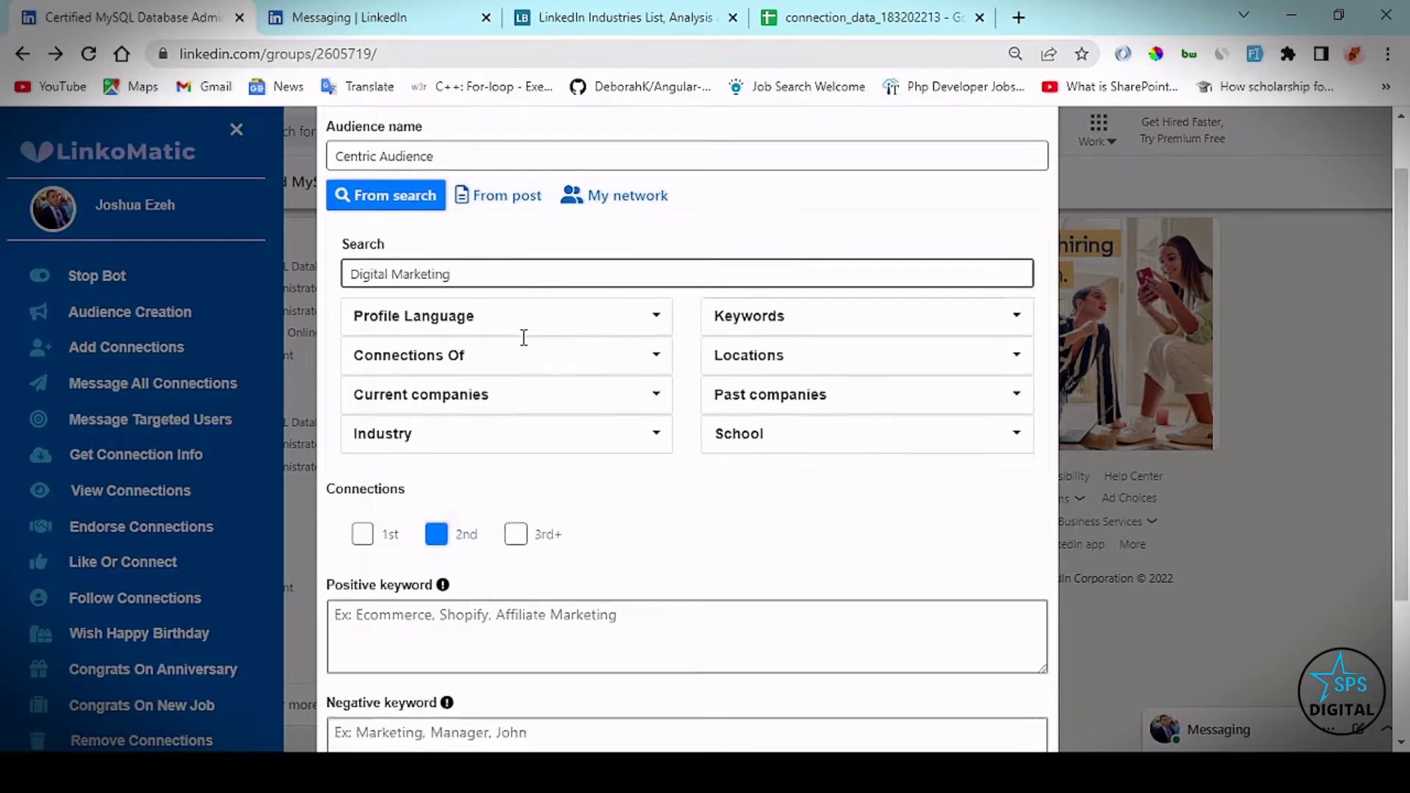
scroll(523, 337, down, 1)
click(544, 291)
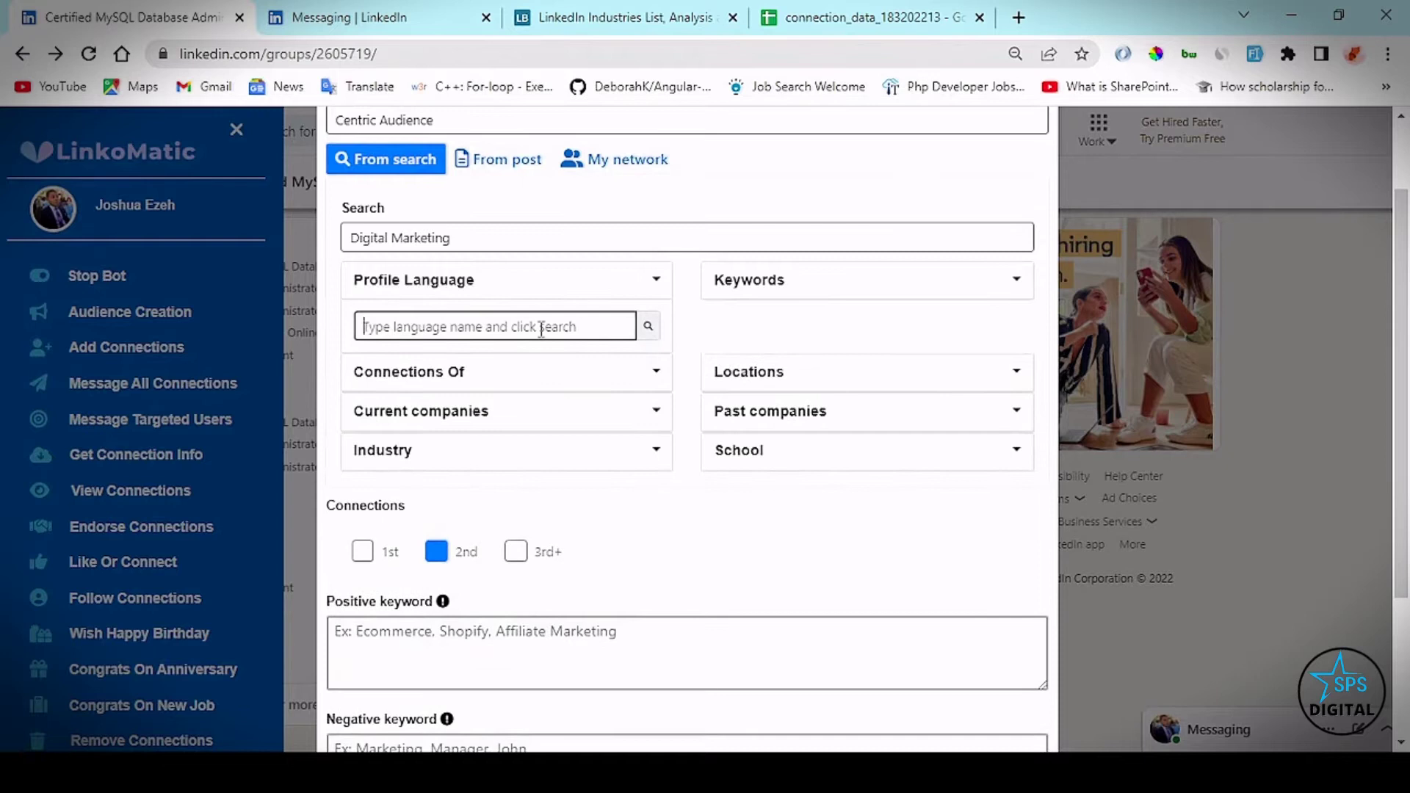
text(eng)
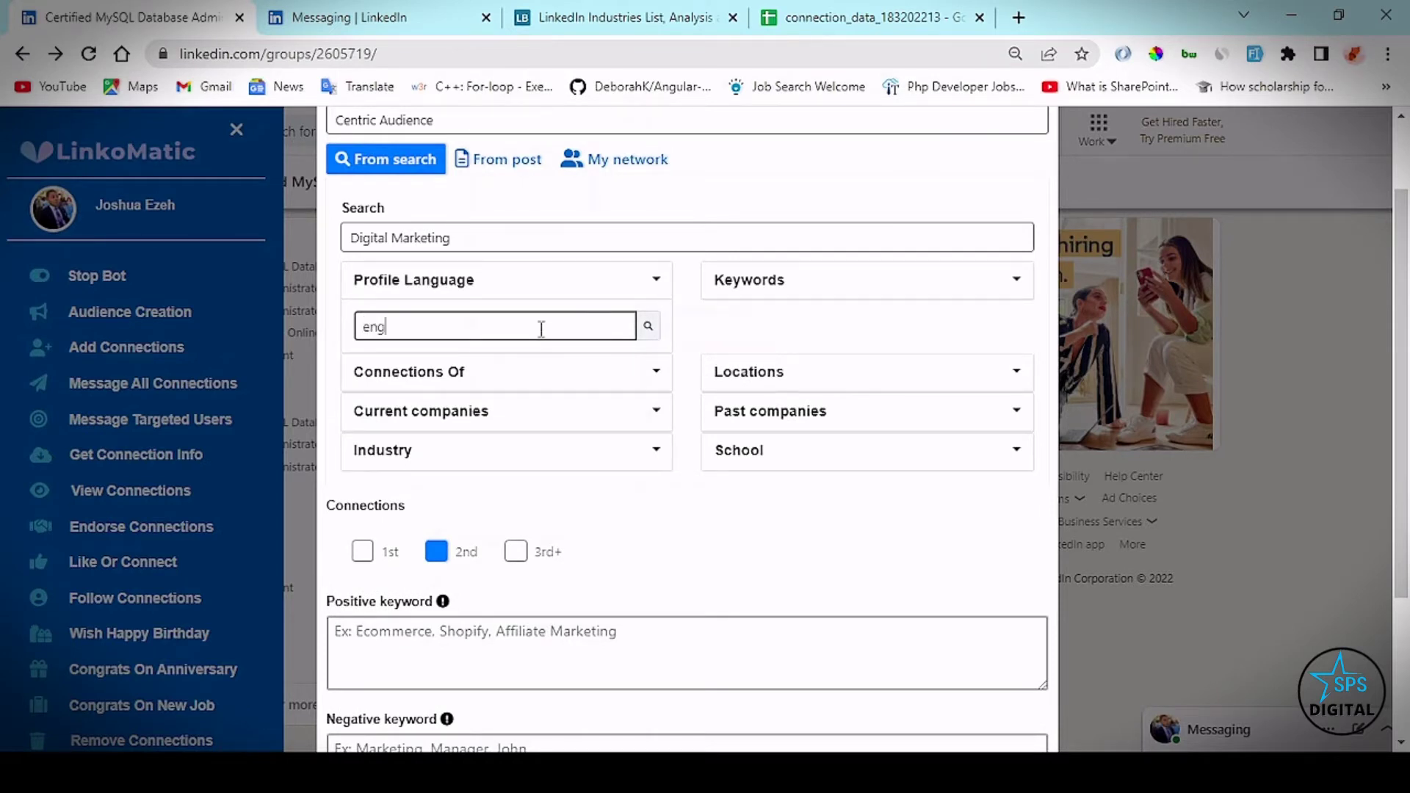
text(lish)
click(648, 328)
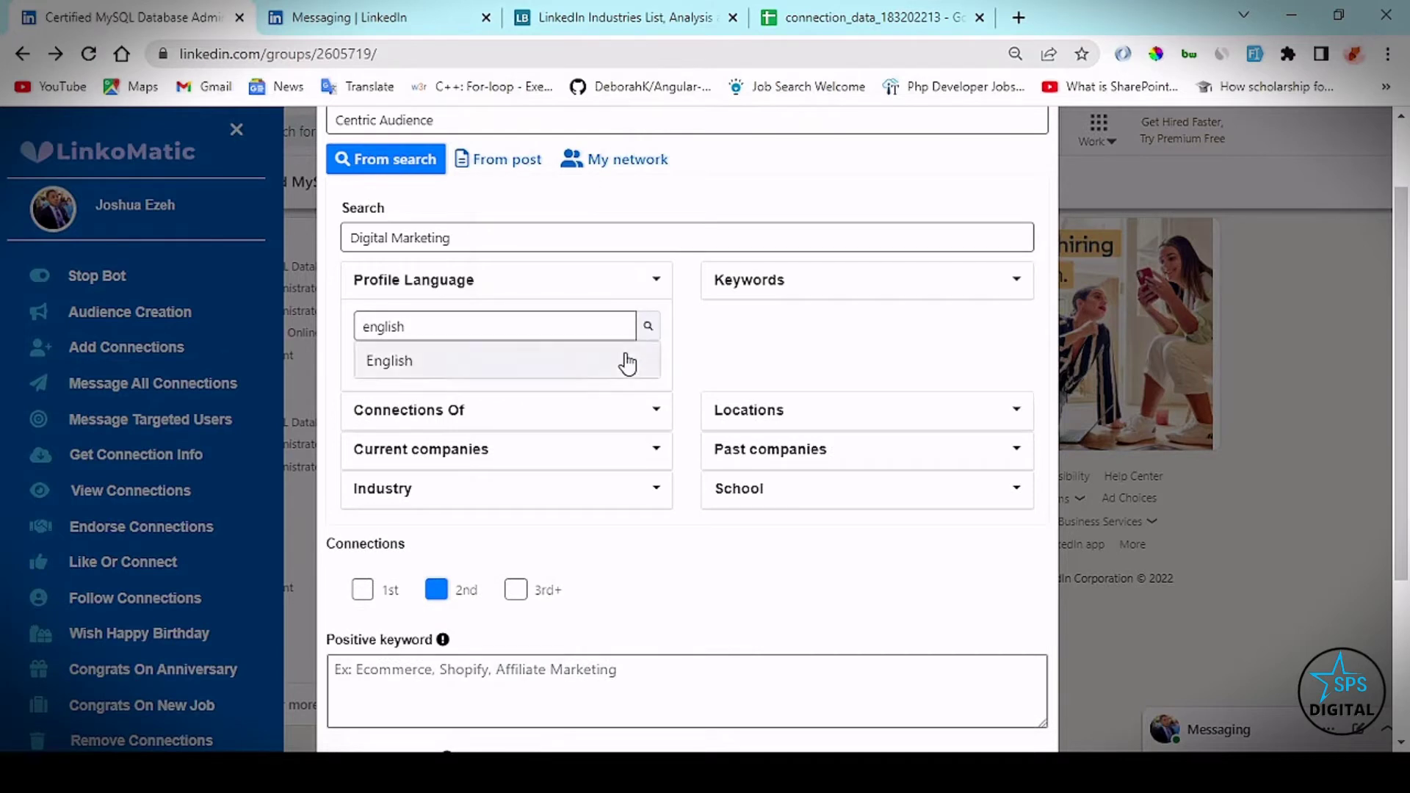
click(627, 362)
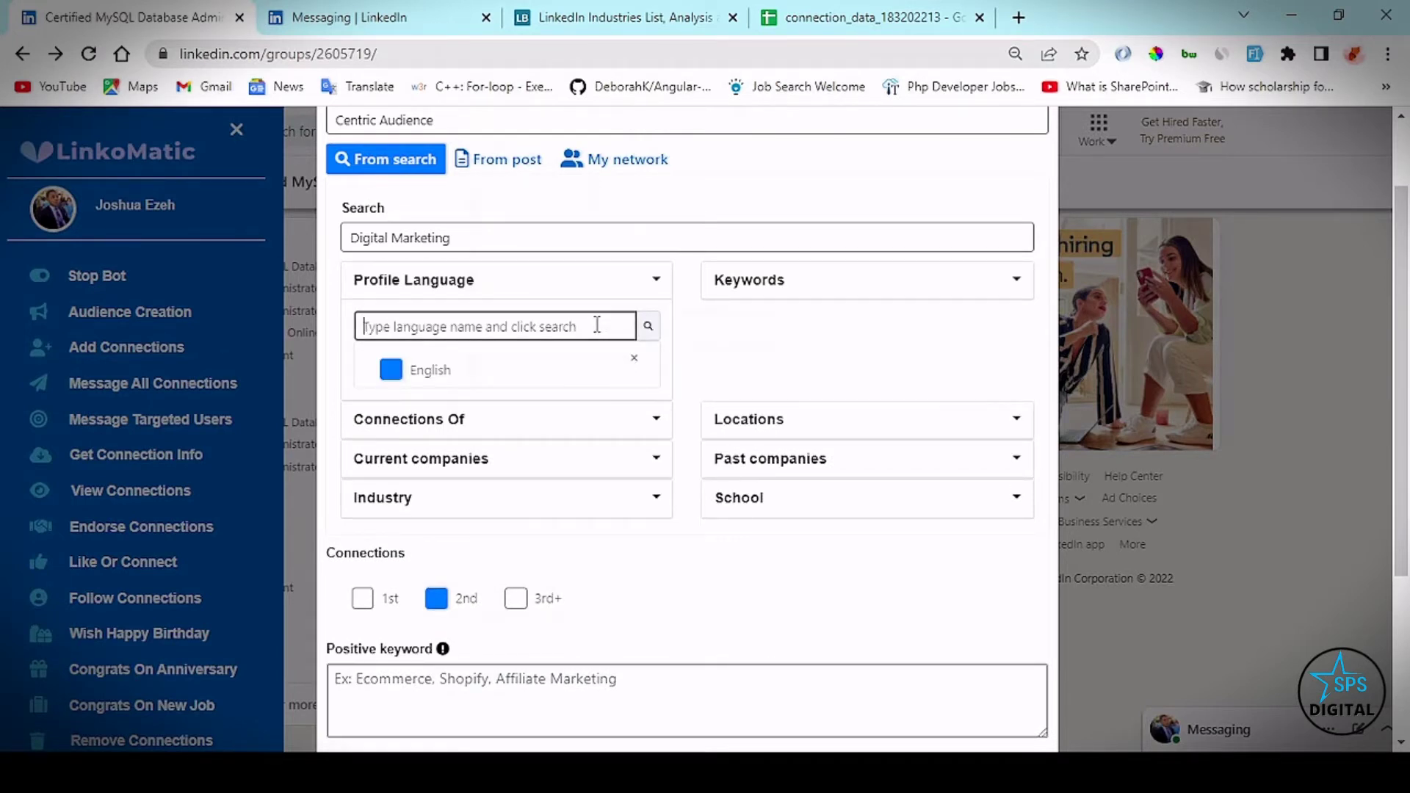
text(Fren)
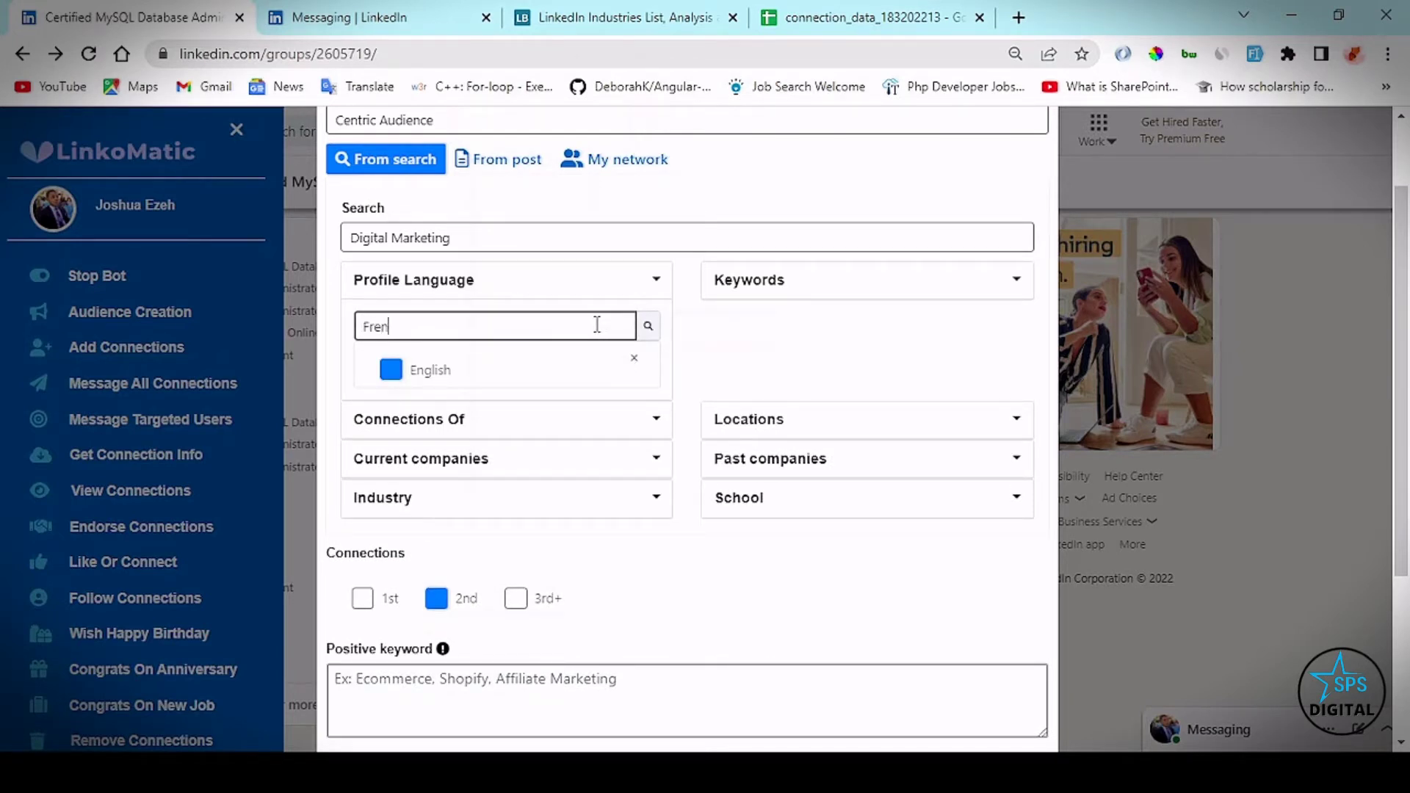
text(ch)
click(652, 327)
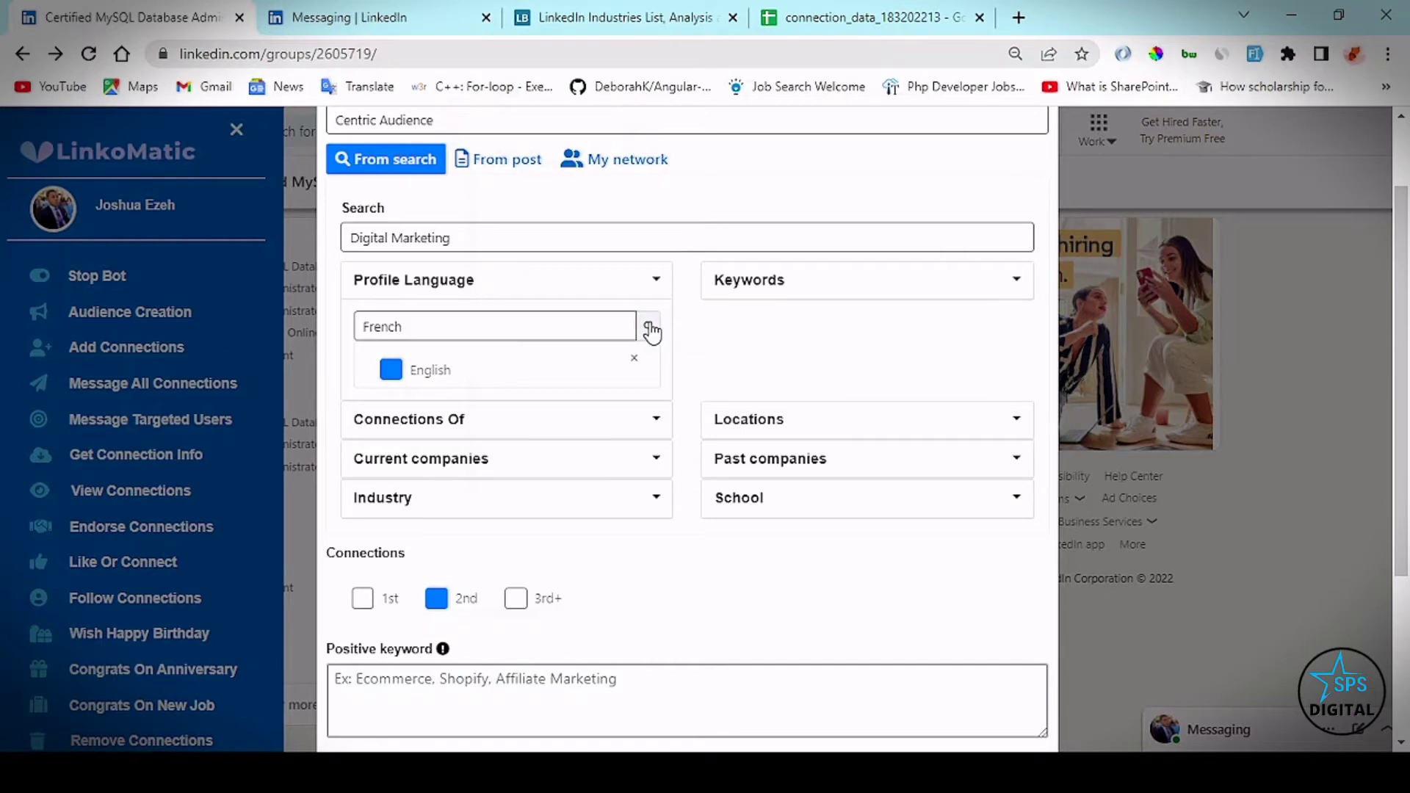
click(630, 357)
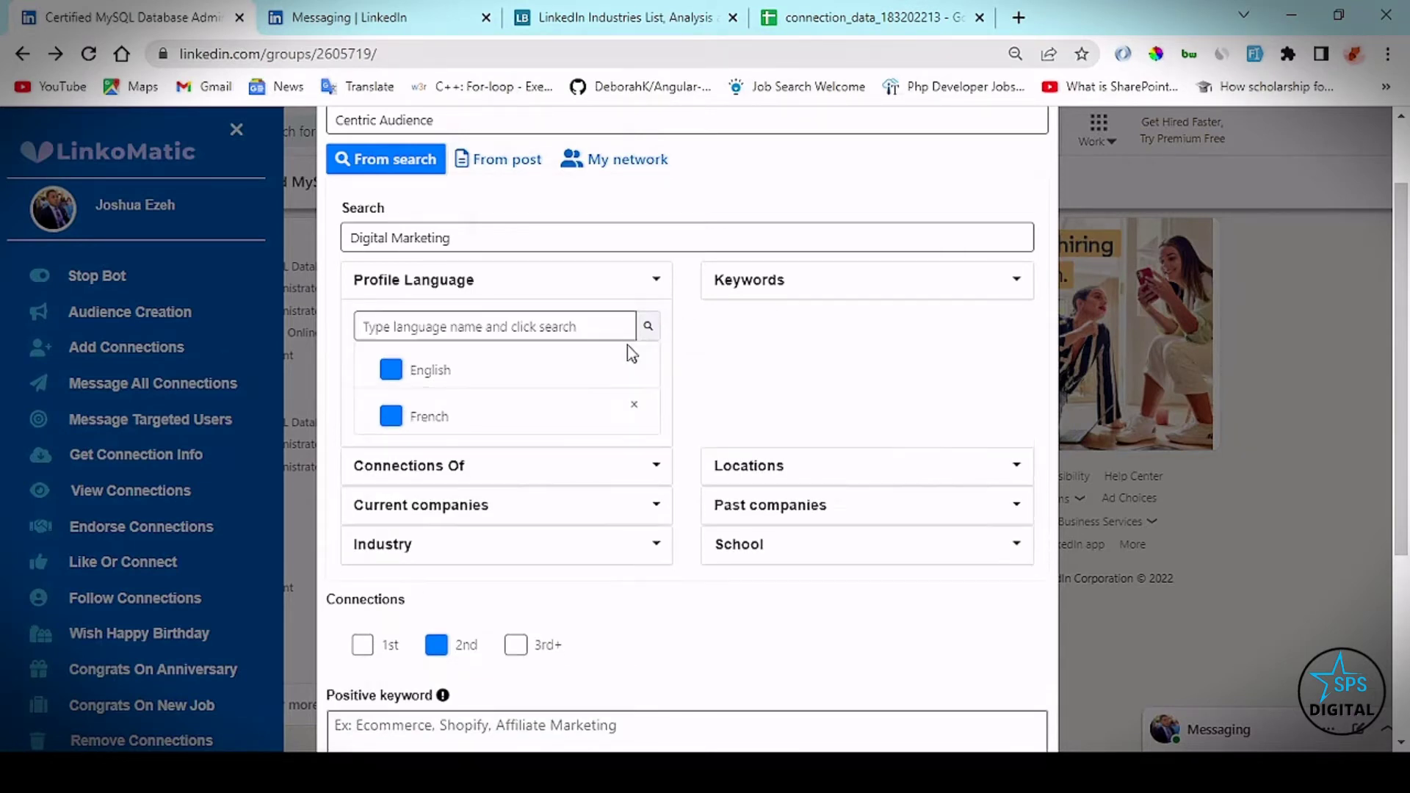
Expand the name, title and company keyword fields, then collapse them again
click(820, 282)
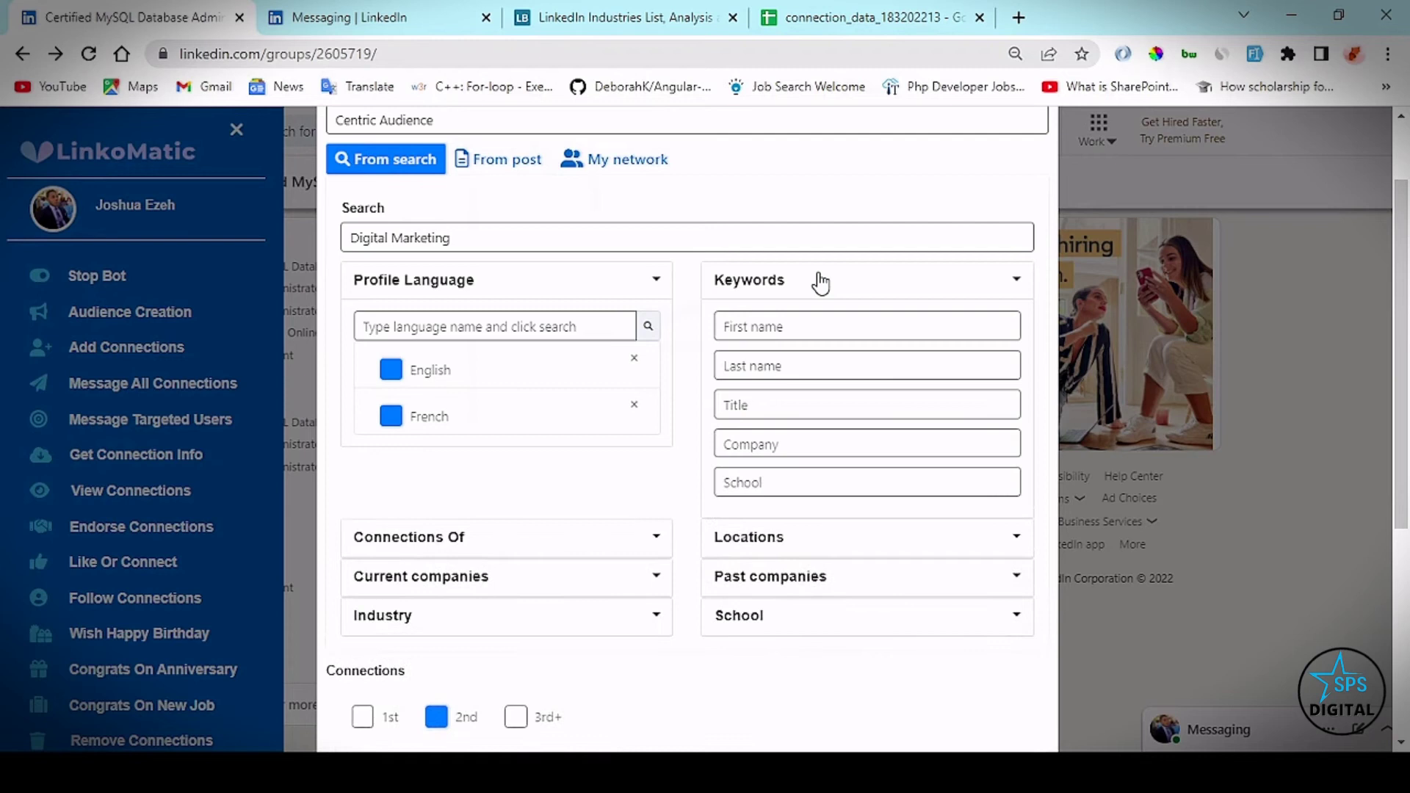
click(779, 326)
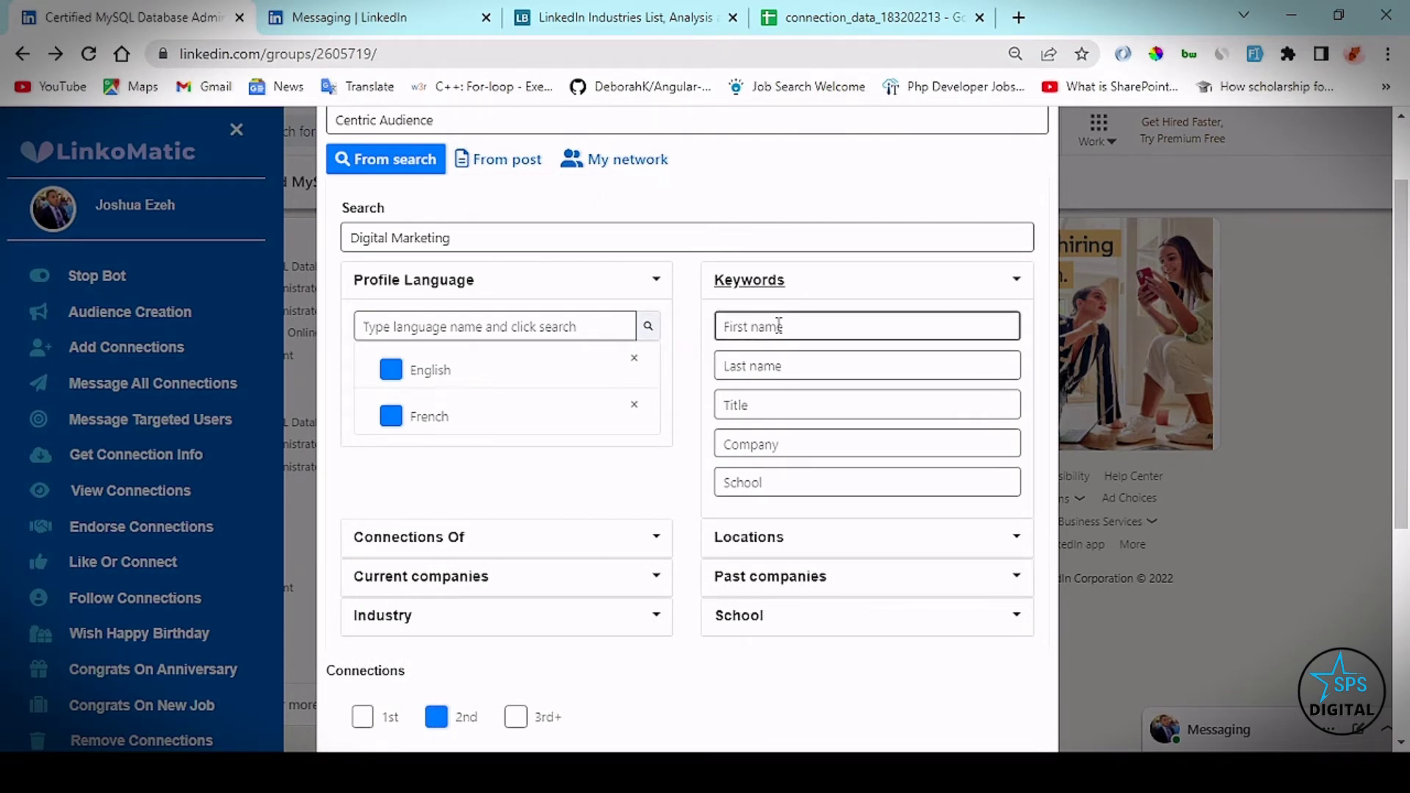
click(785, 366)
click(784, 405)
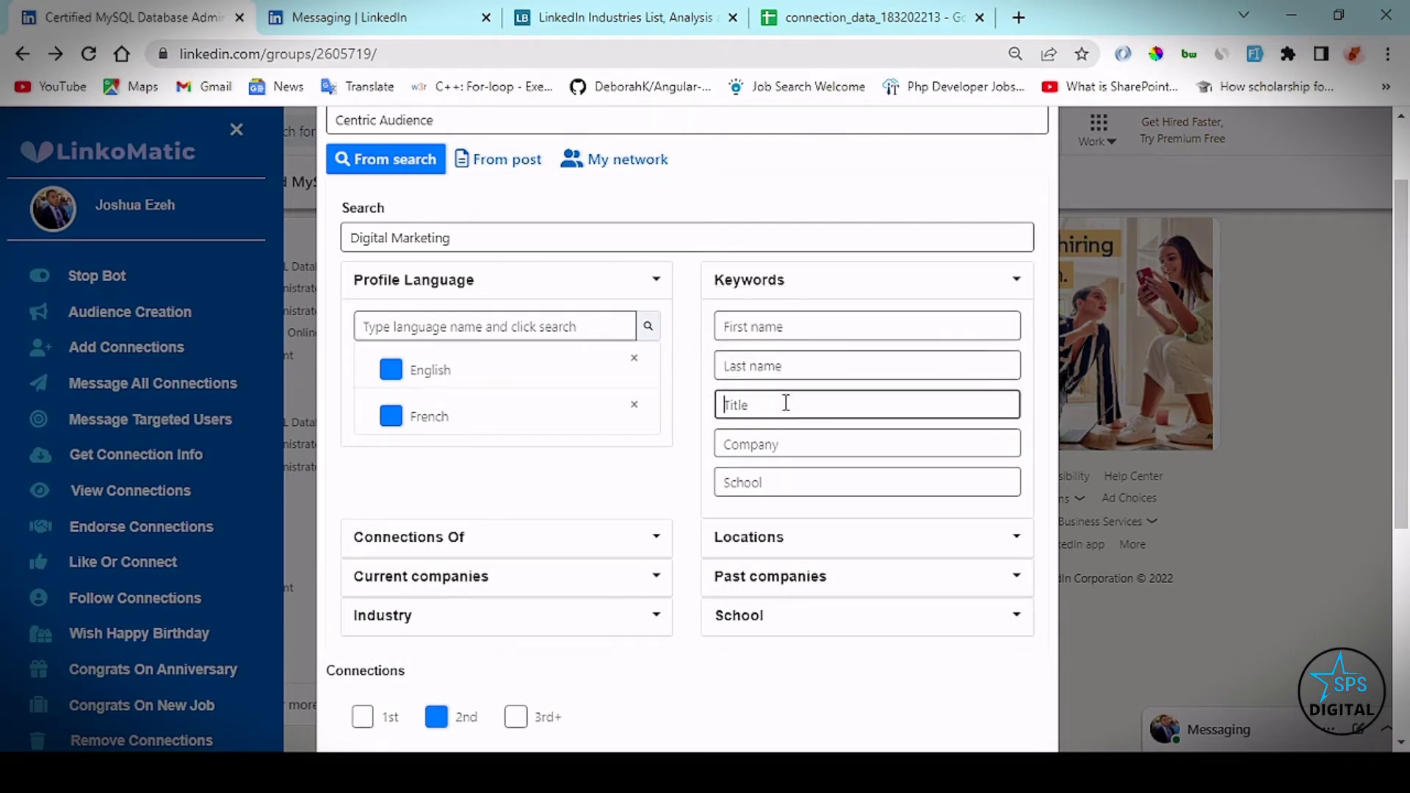
click(786, 442)
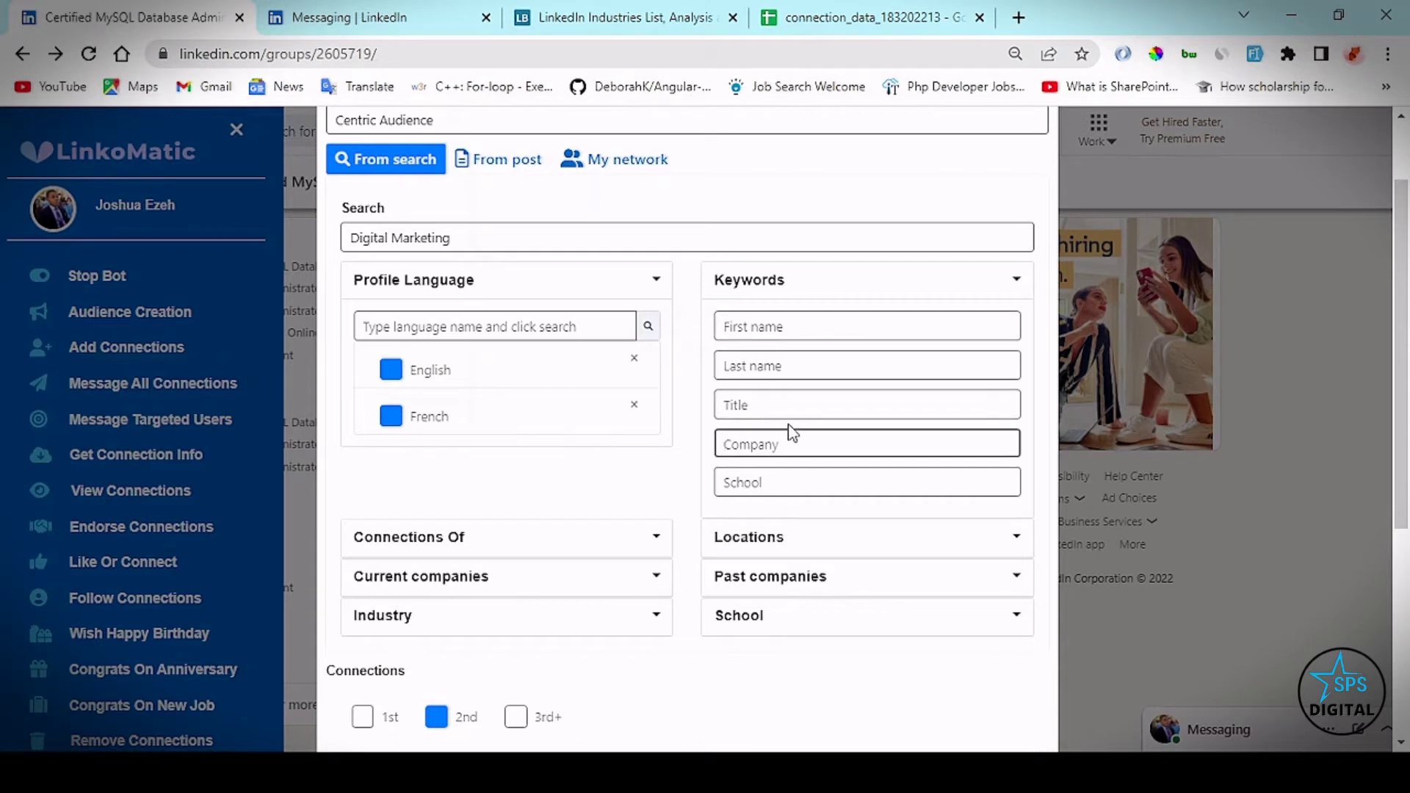
click(888, 300)
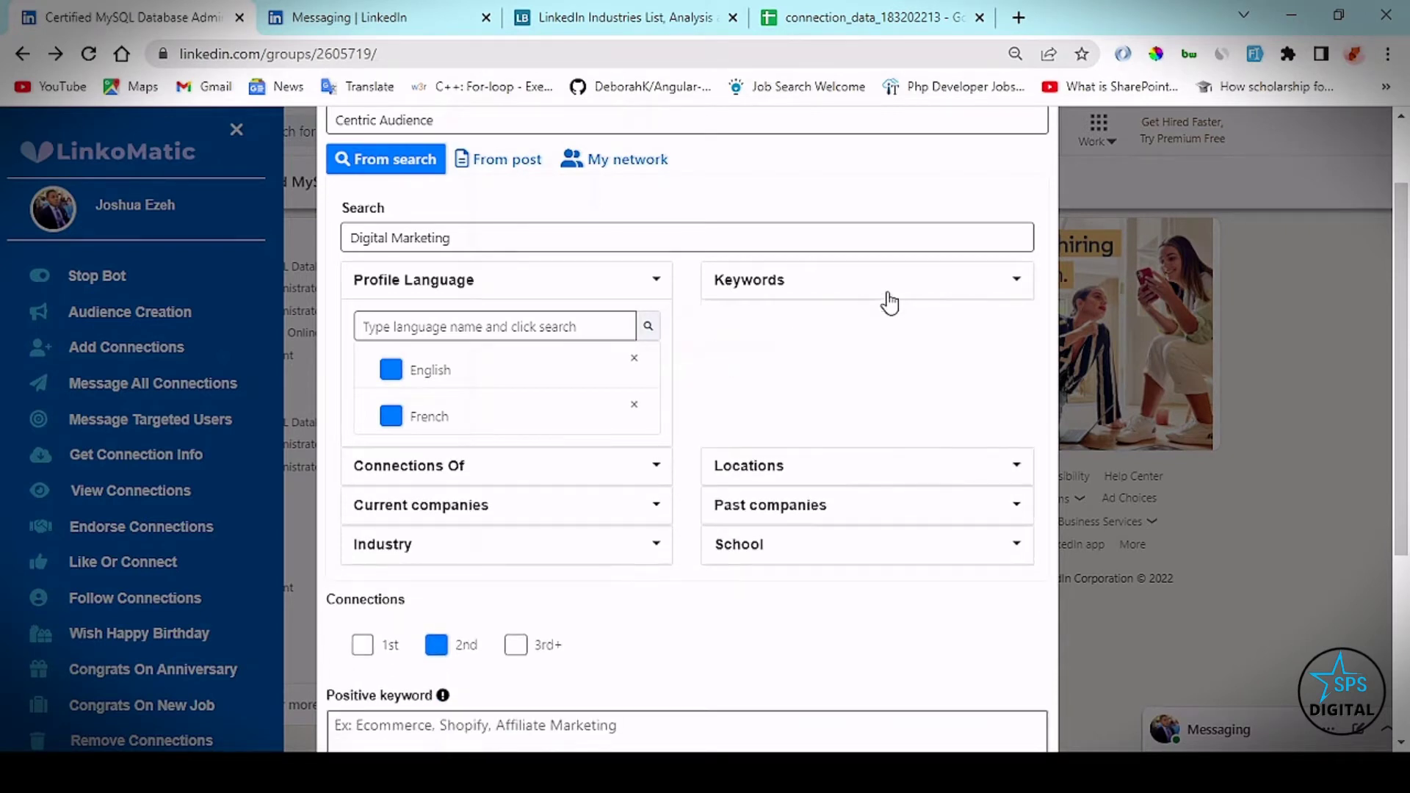
Search locations for 'canada' and add Toronto, Canada Area as the location filter
click(529, 466)
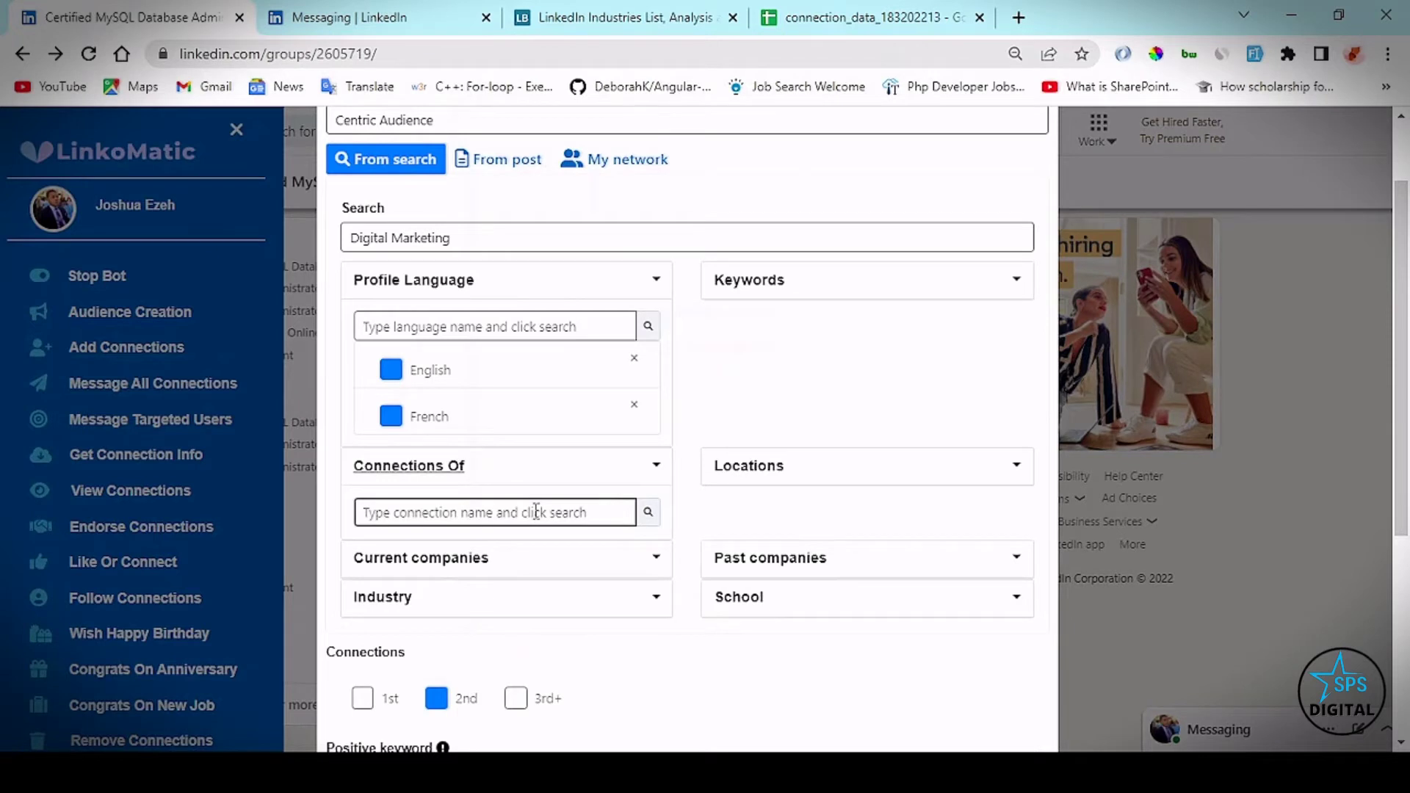
click(561, 469)
click(825, 477)
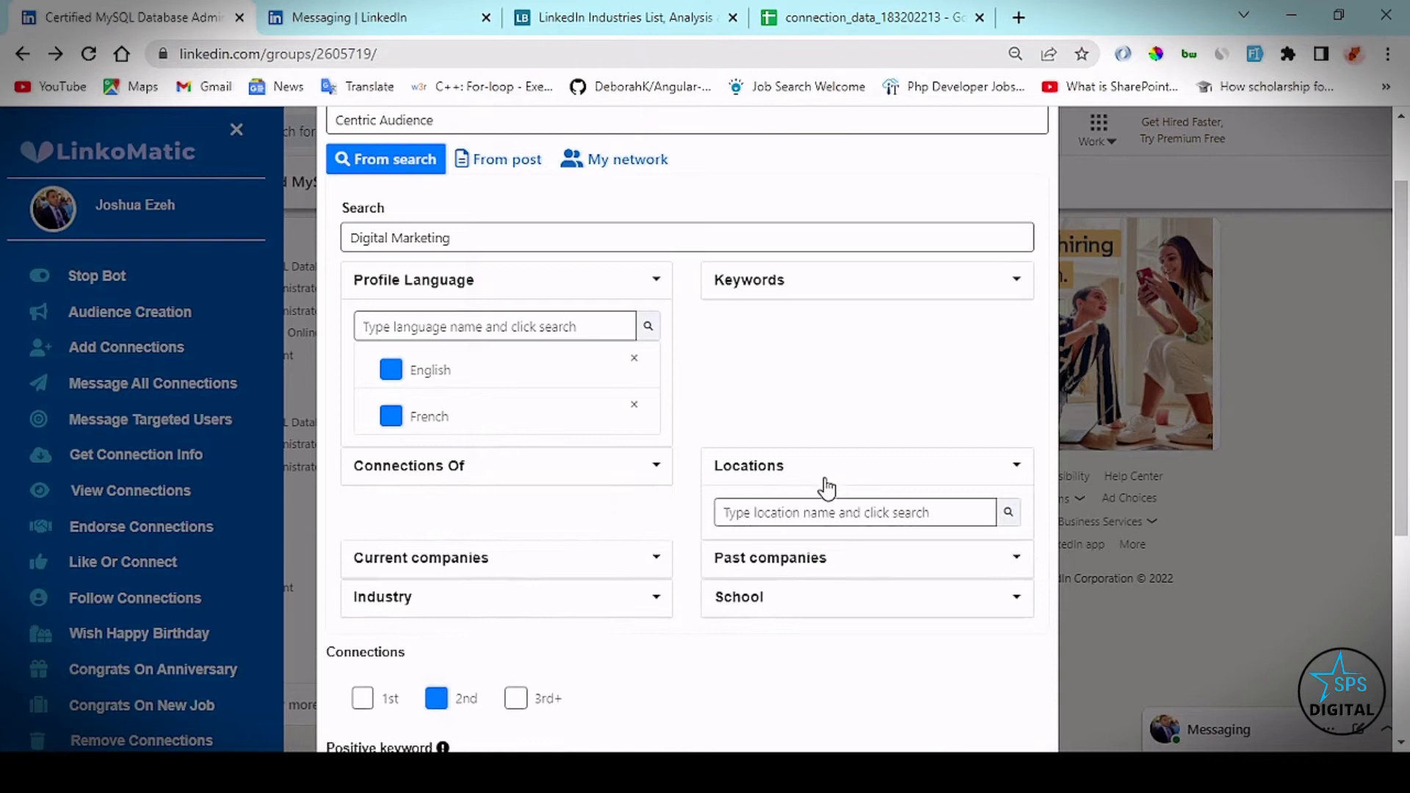
click(822, 514)
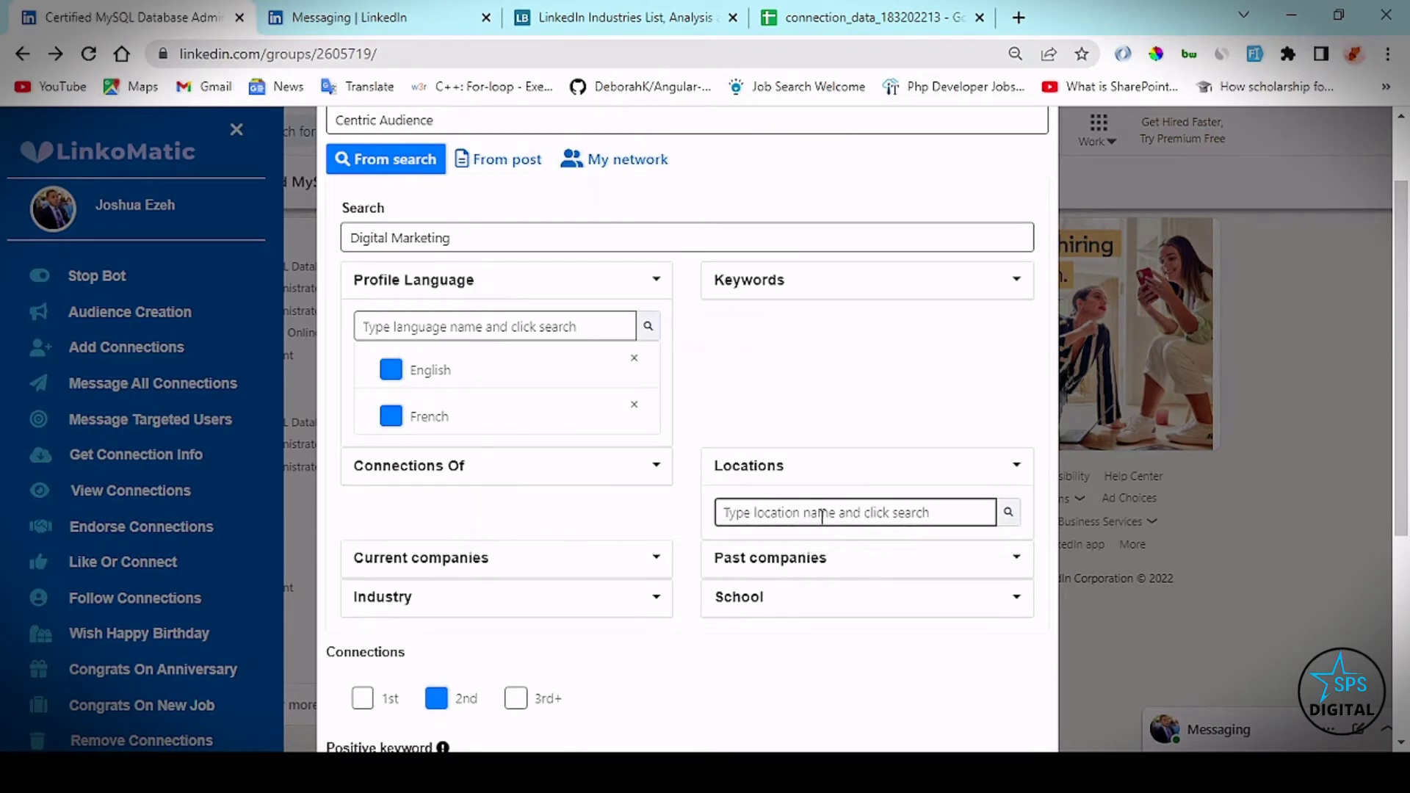
text(canada)
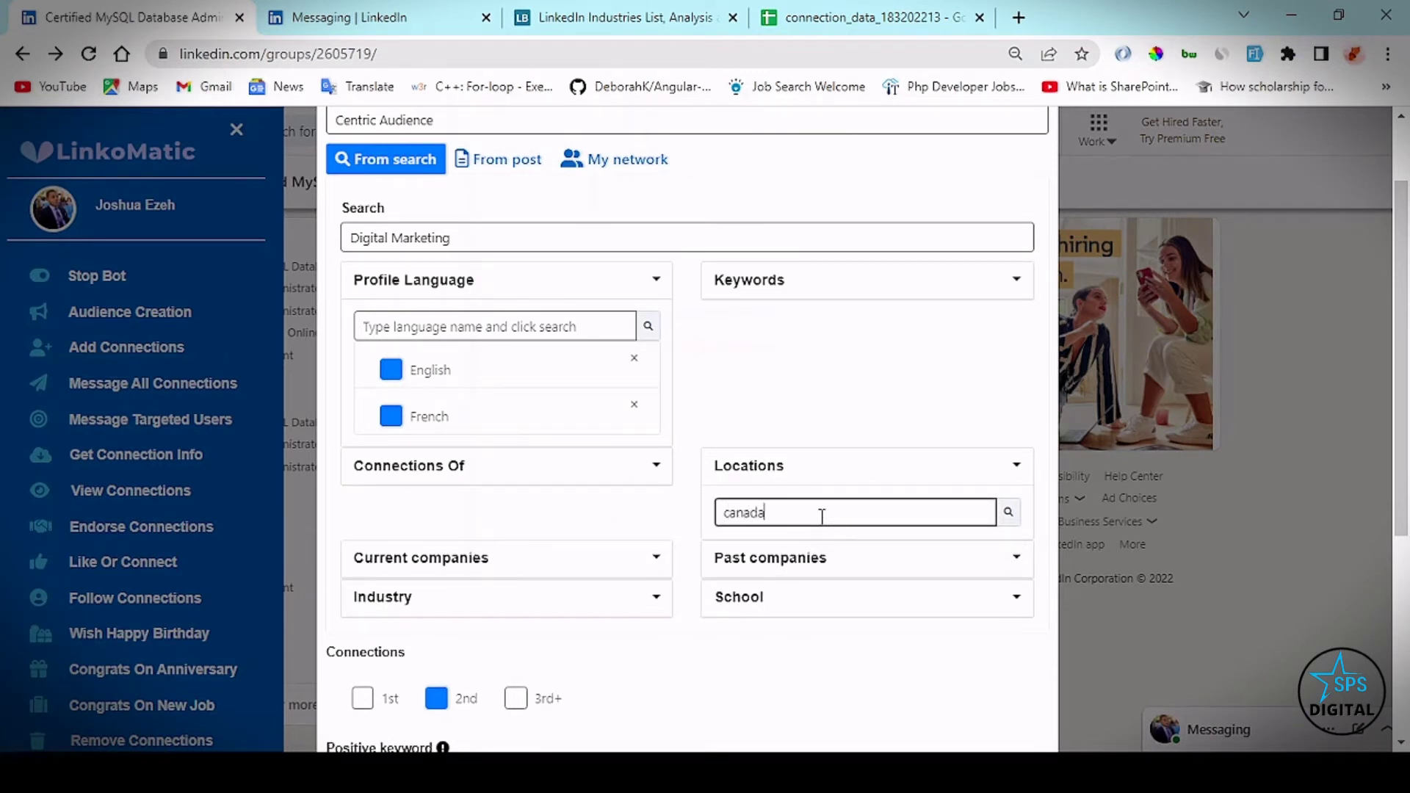
click(1011, 516)
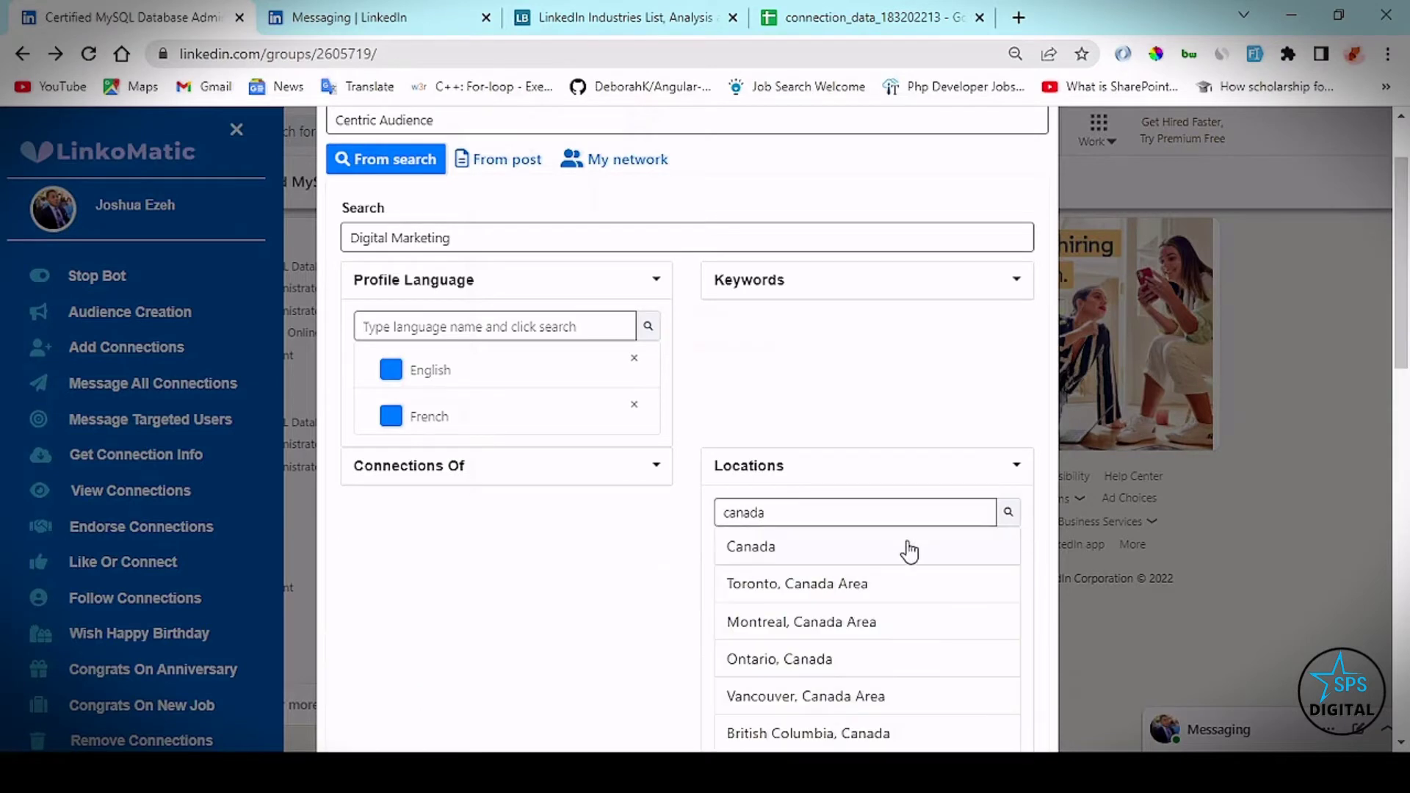
scroll(892, 556, down, 1)
click(898, 484)
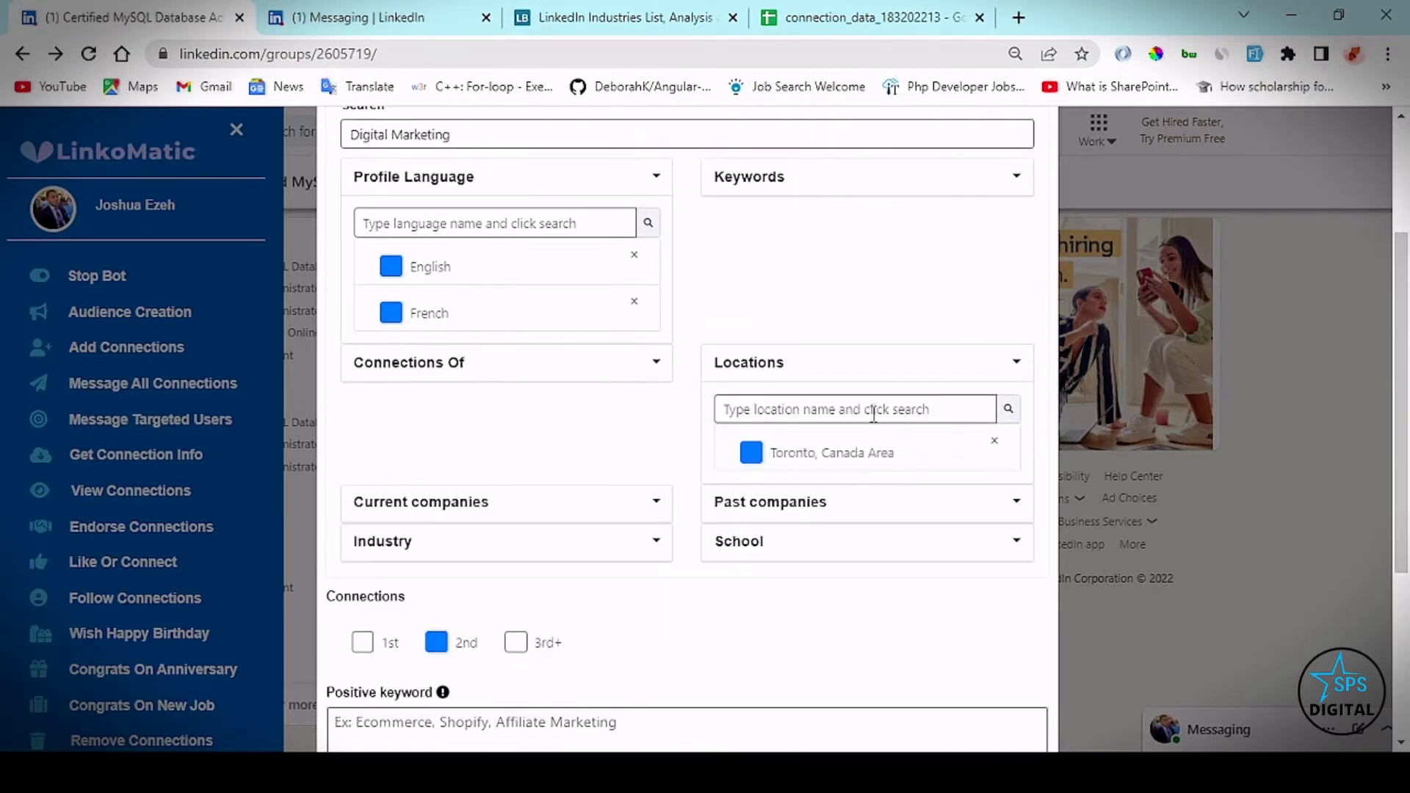
scroll(882, 481, down, 1)
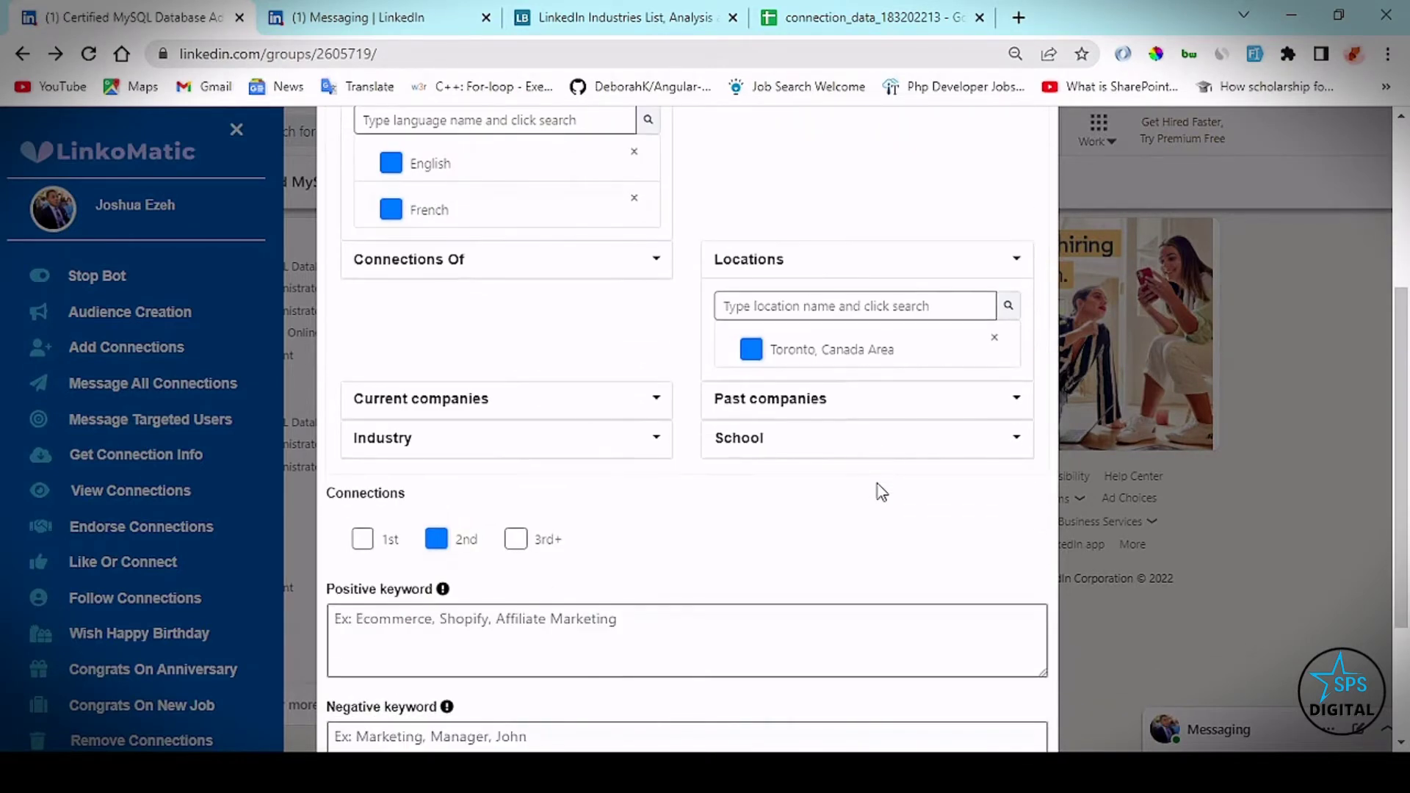
click(533, 410)
click(522, 447)
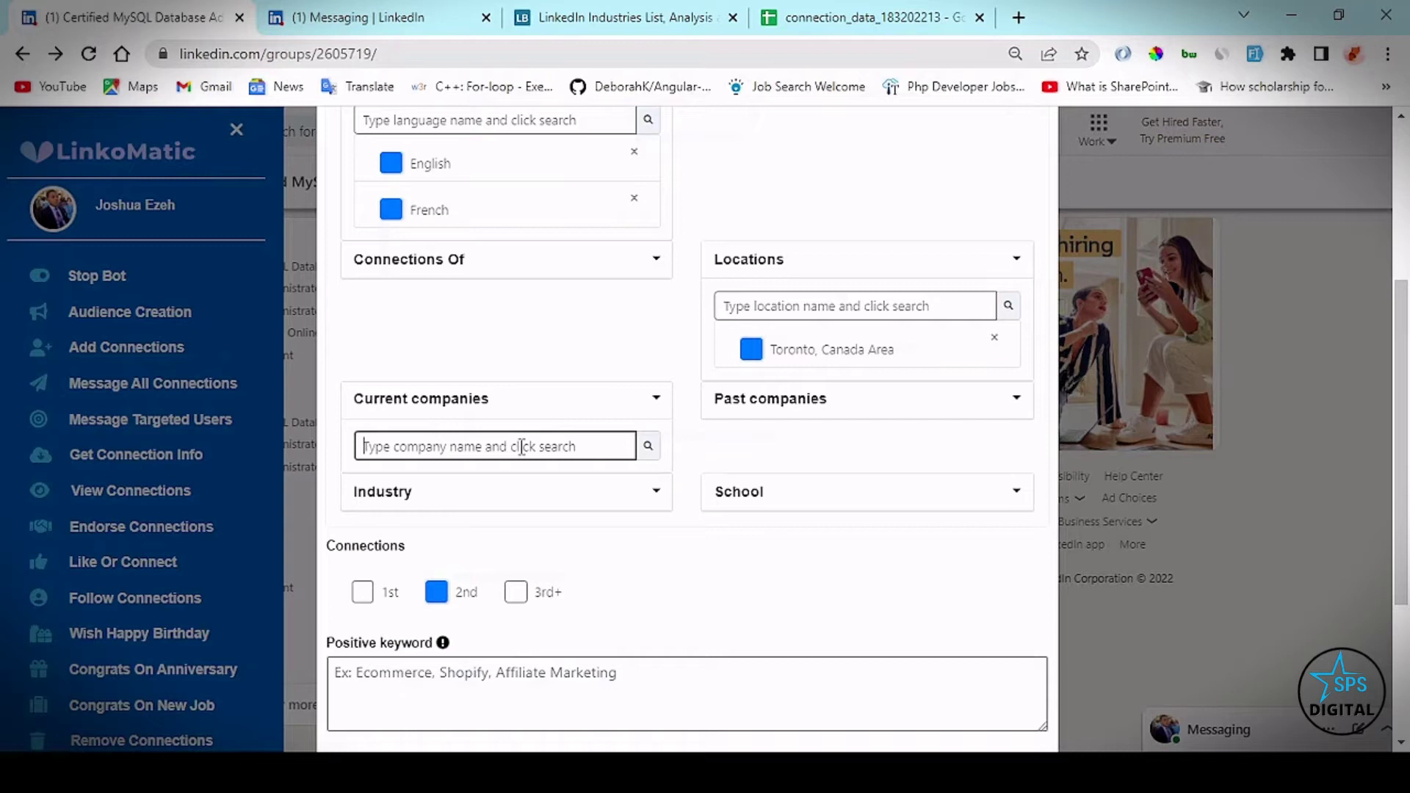
text(me)
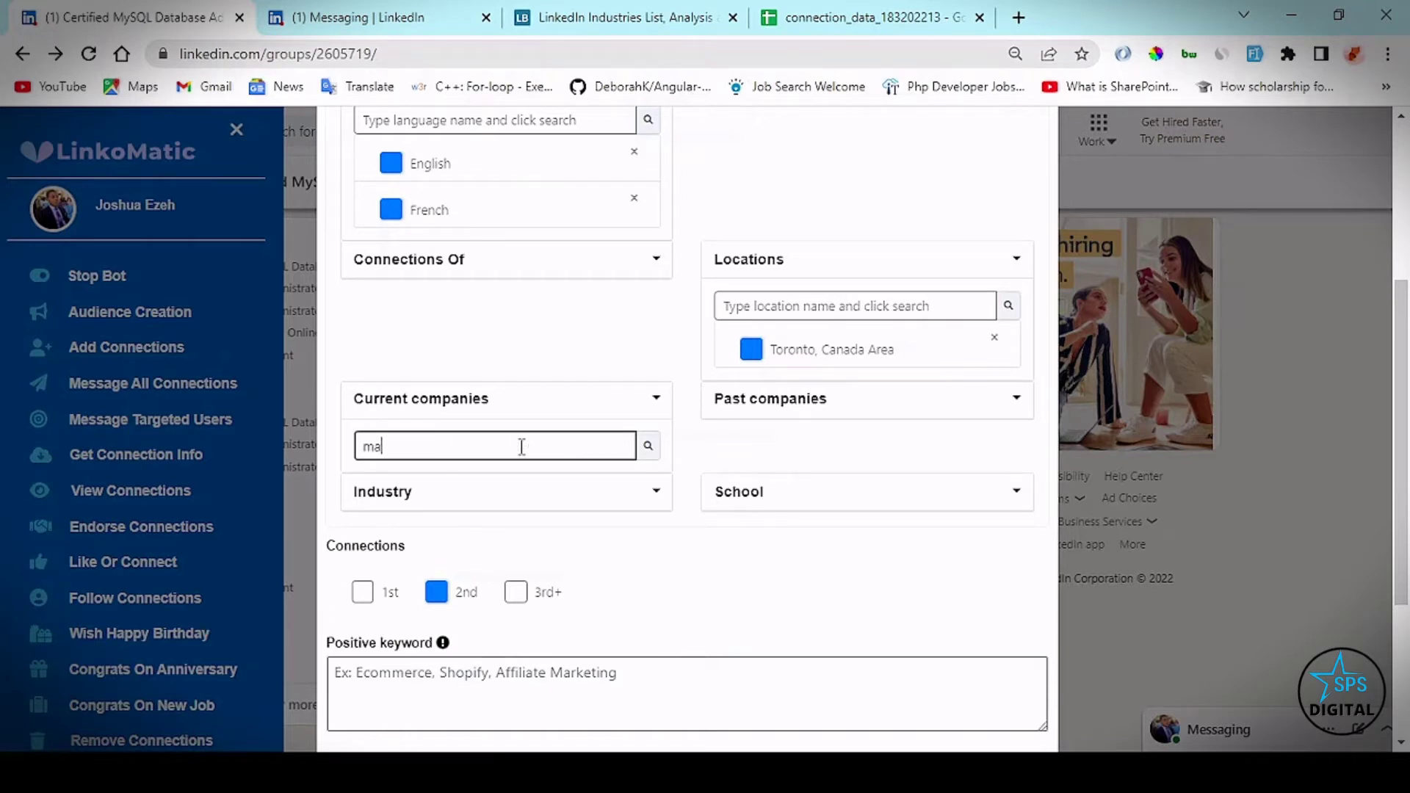
Search for 'amazon' and add Amazon as a current-company filter
key(BackSpace)
key(BackSpace)
text(ama)
text(zon)
click(648, 448)
scroll(592, 492, down, 2)
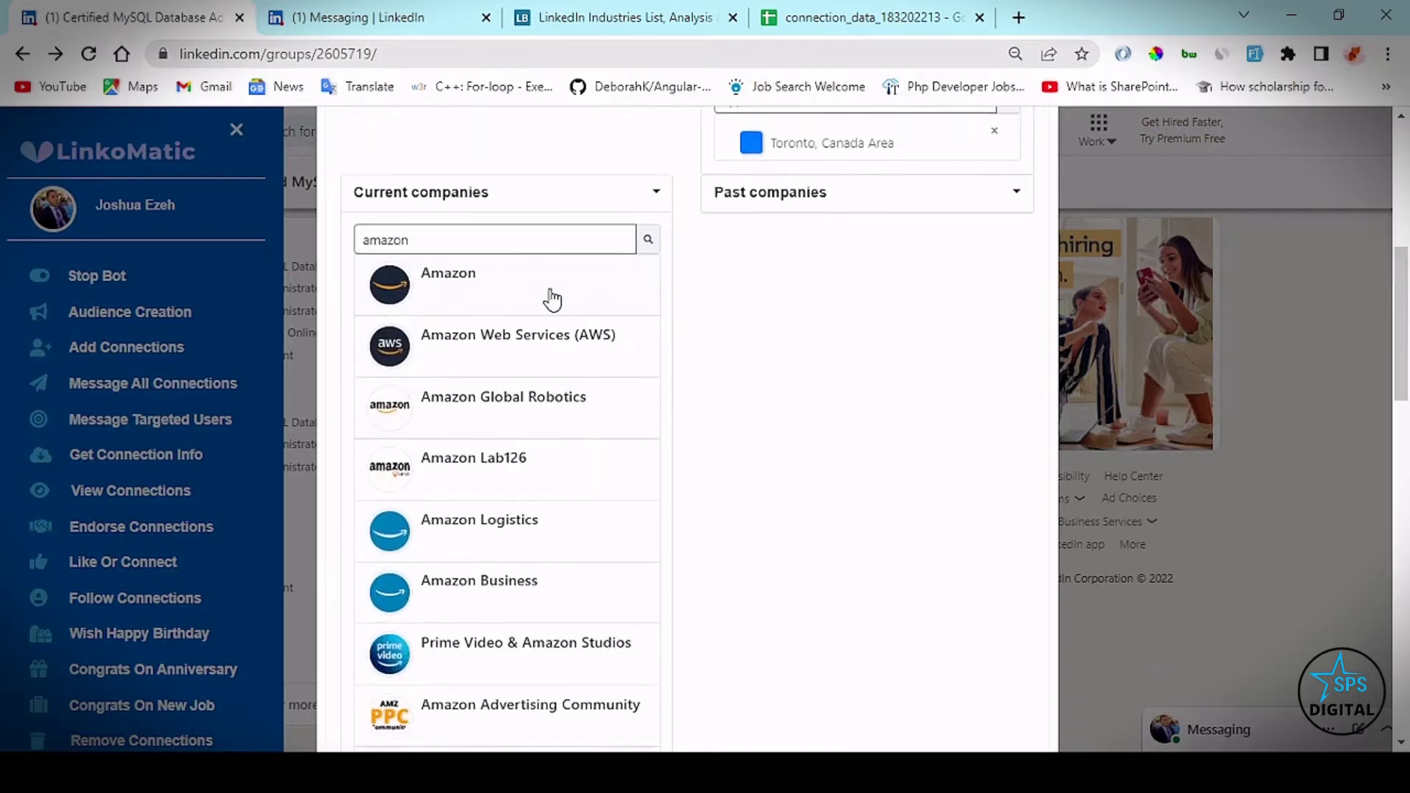
click(552, 298)
scroll(573, 305, up, 2)
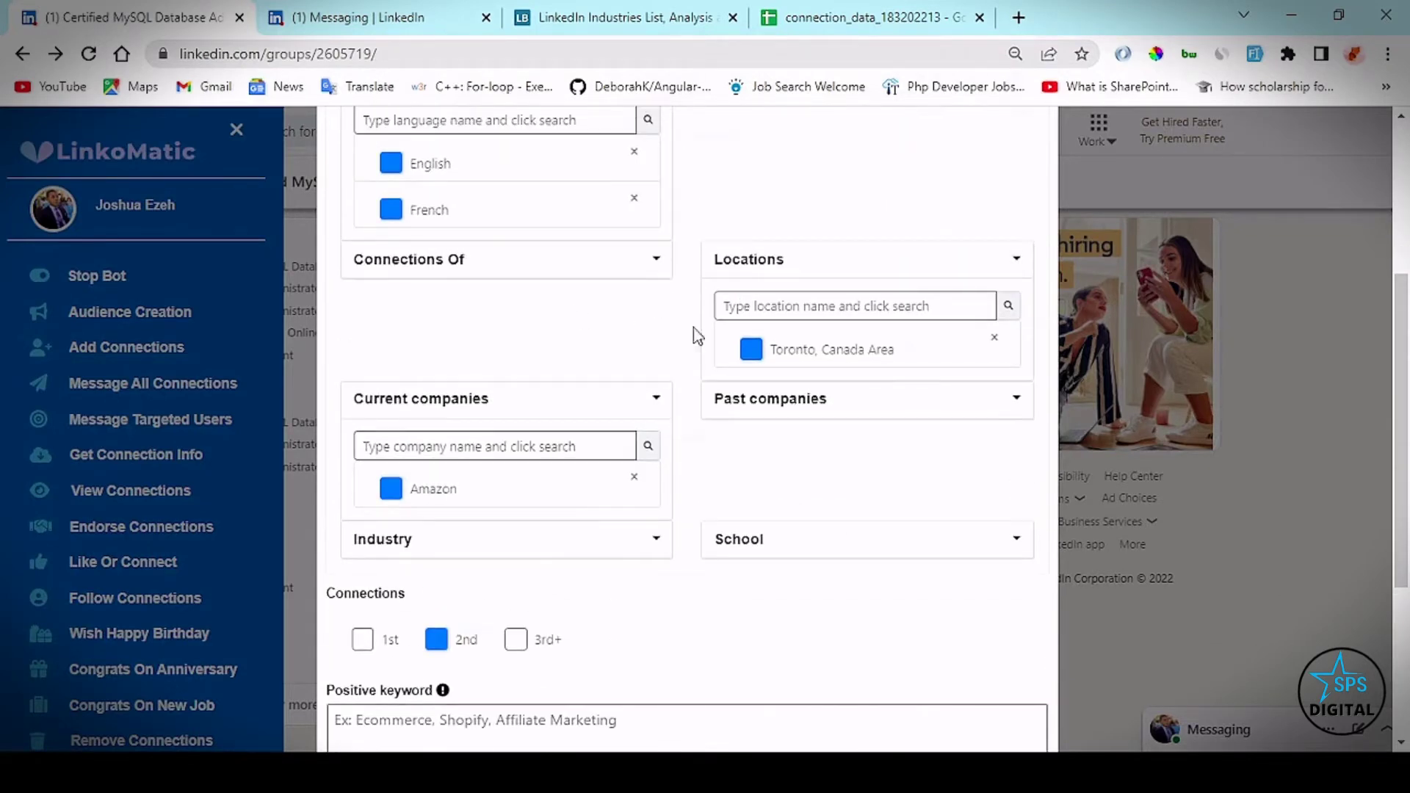
Briefly expand and collapse the Past companies, Industry and School filters
click(847, 403)
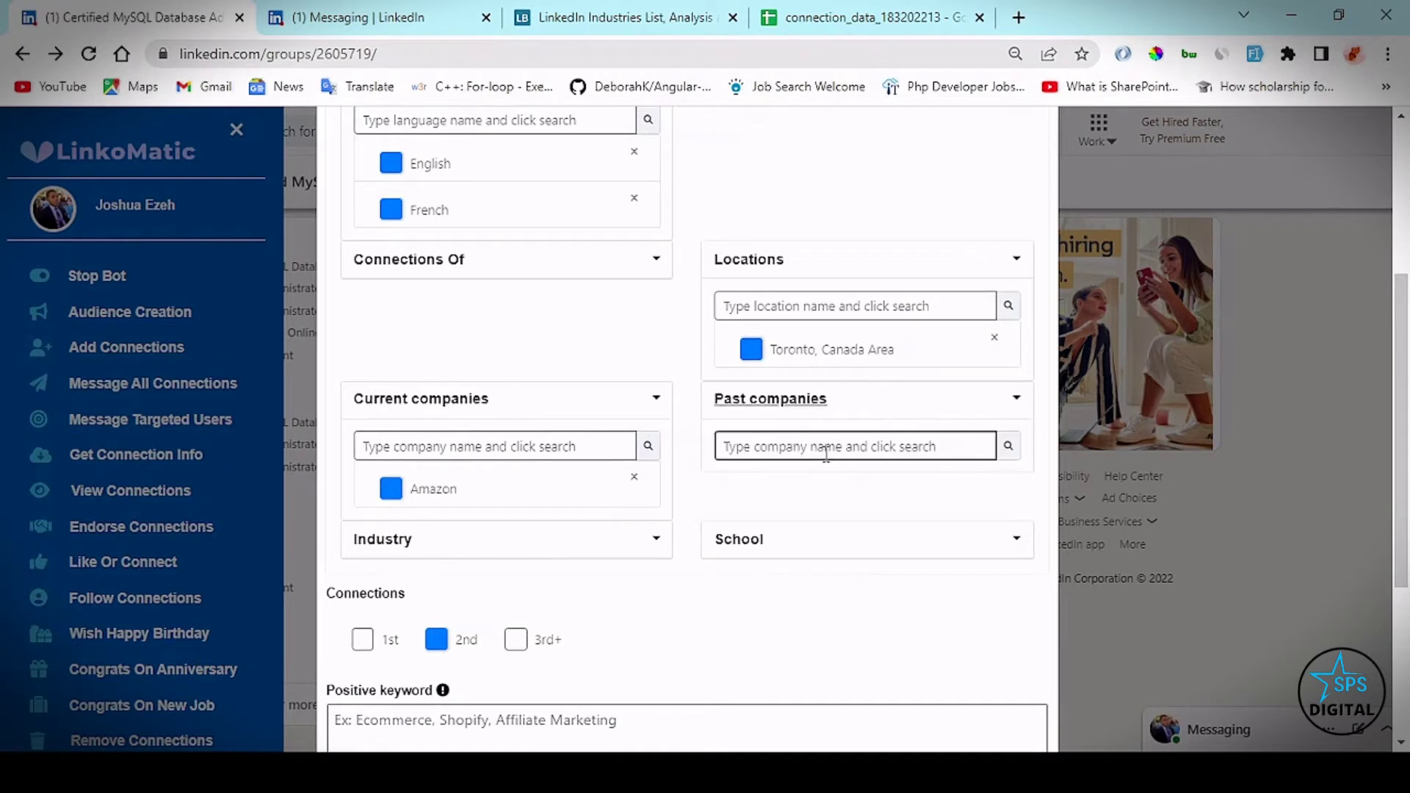
click(852, 402)
scroll(711, 452, down, 3)
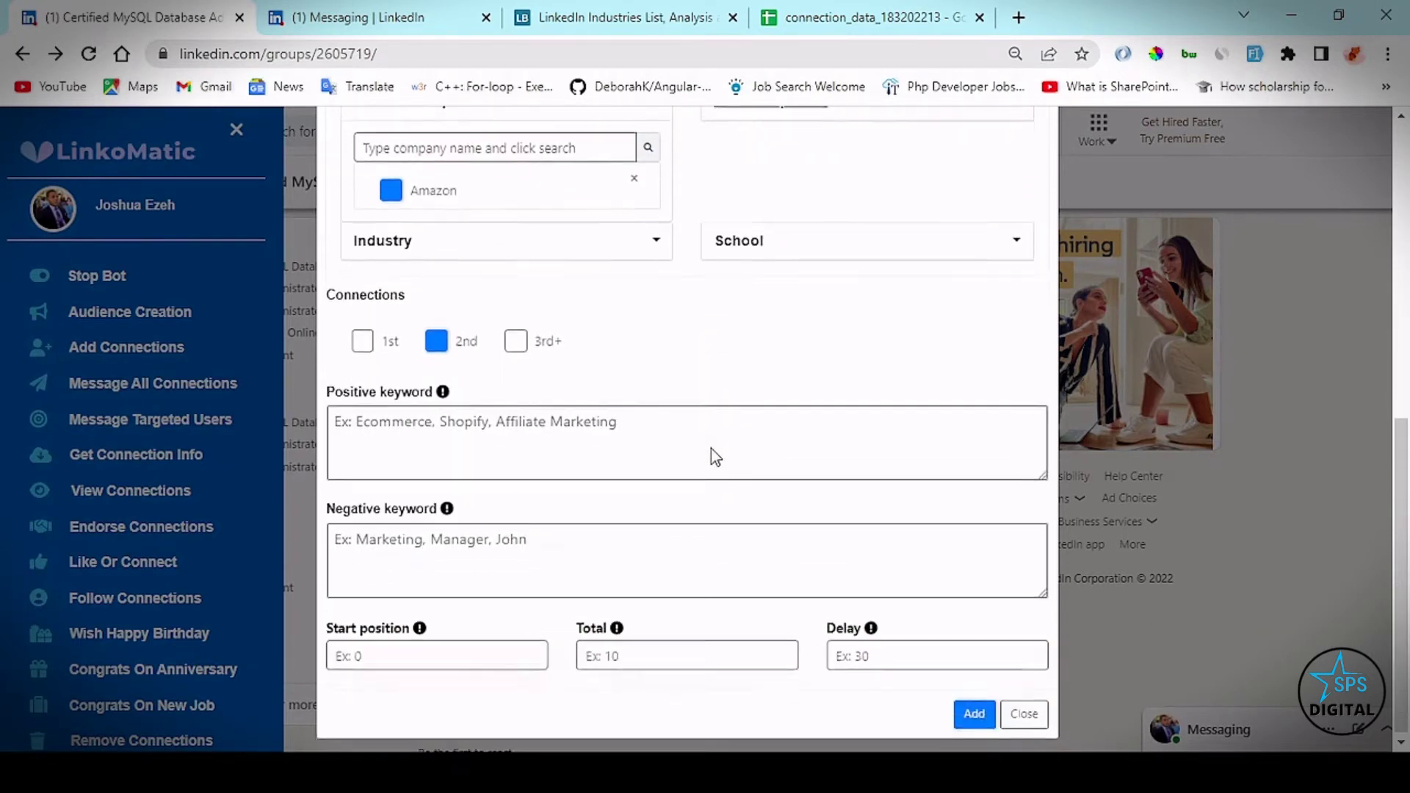
click(629, 252)
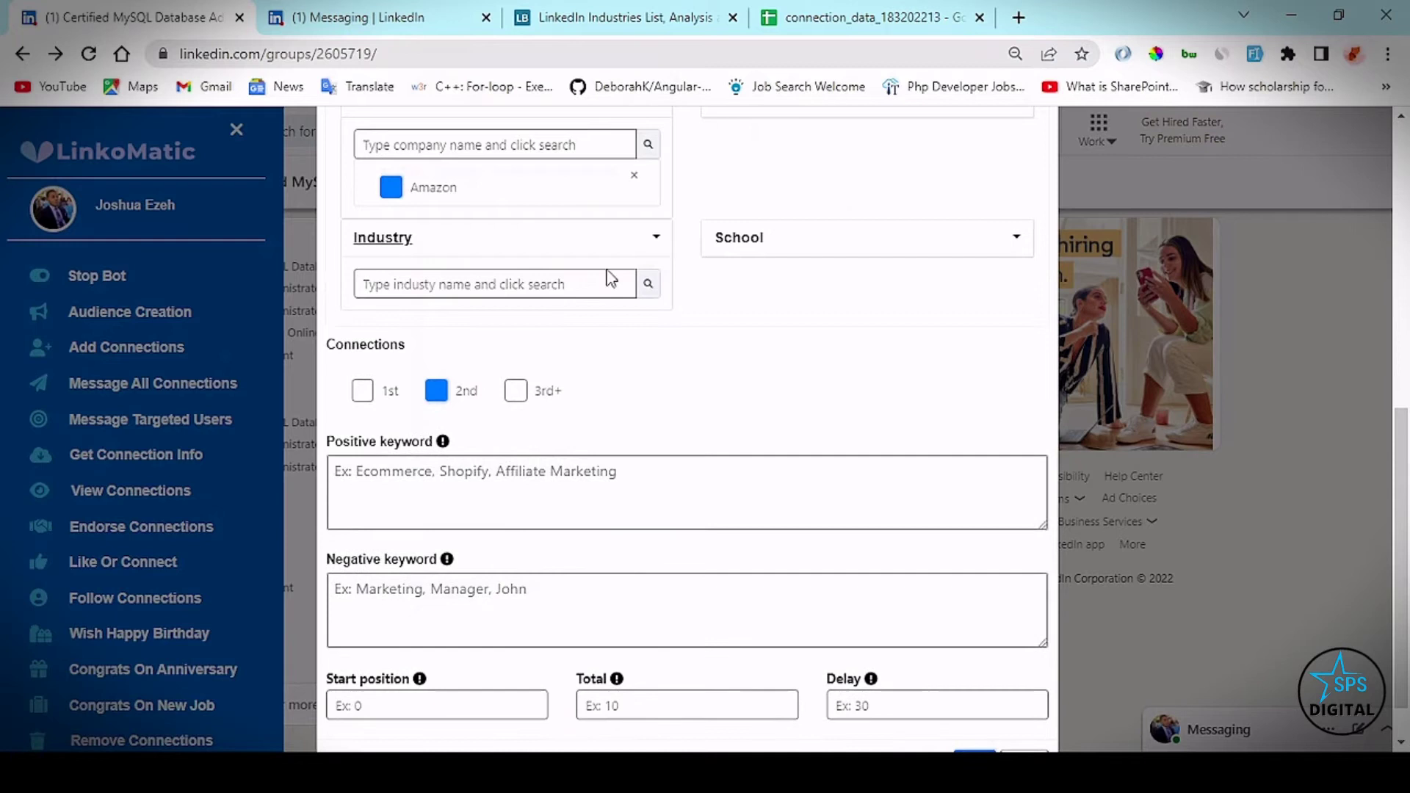
click(600, 283)
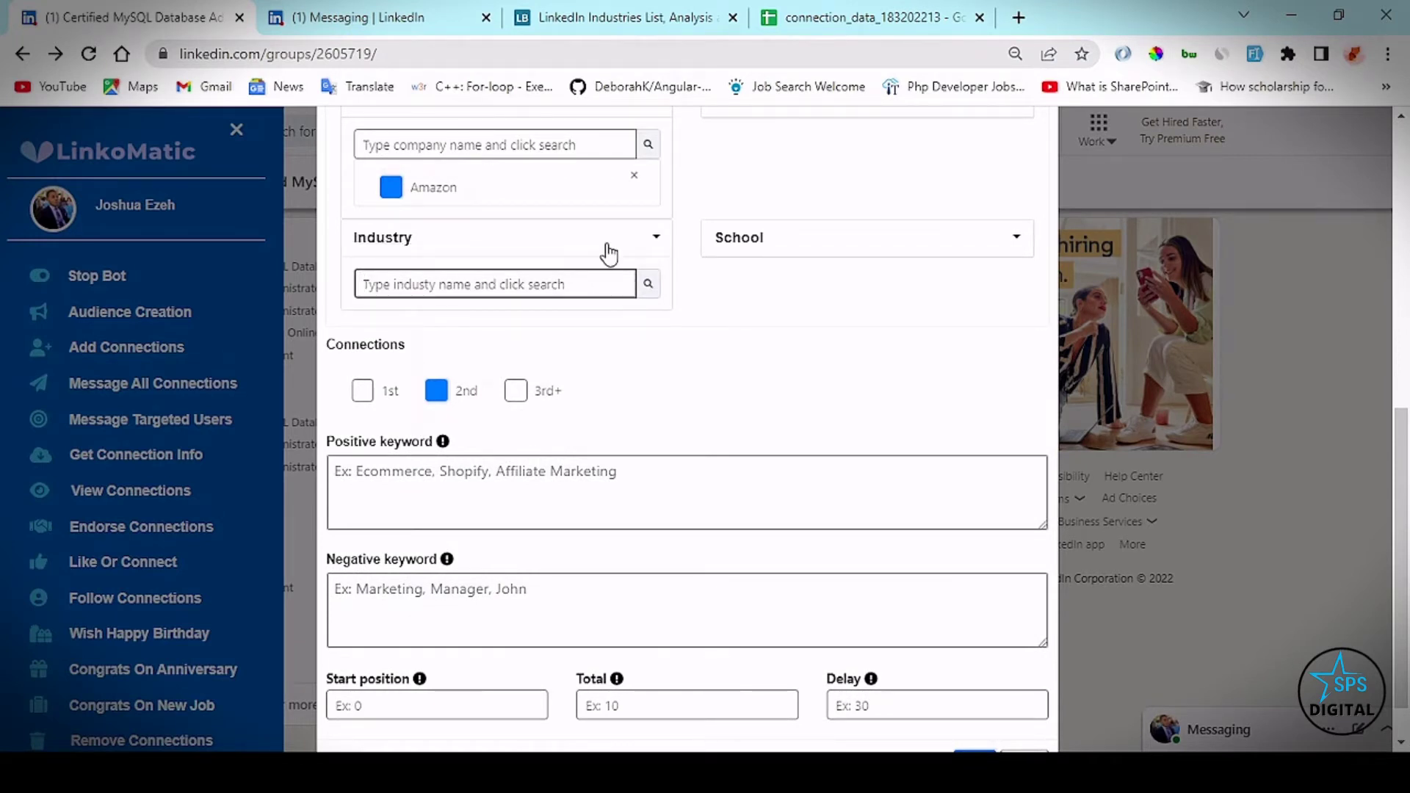
click(607, 251)
click(828, 240)
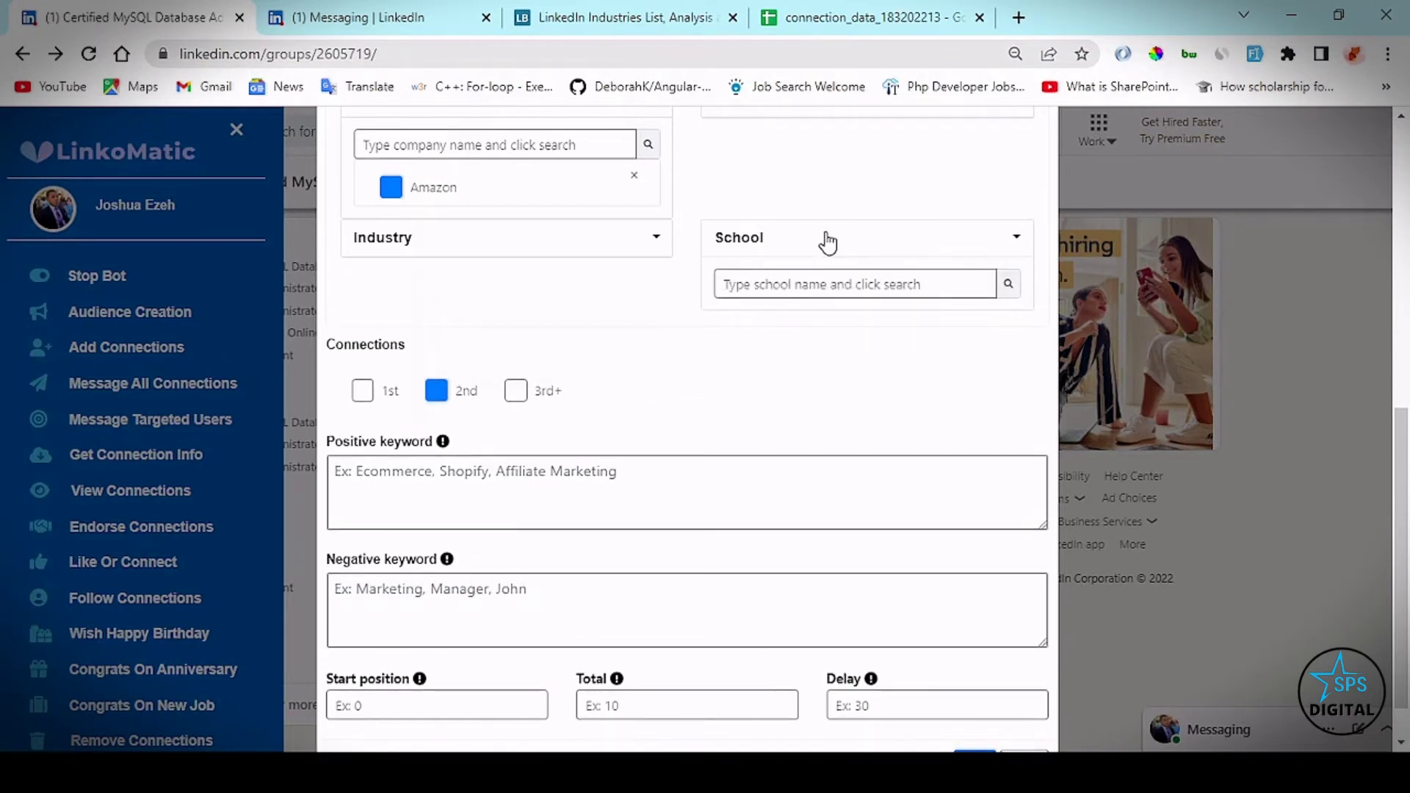
click(820, 244)
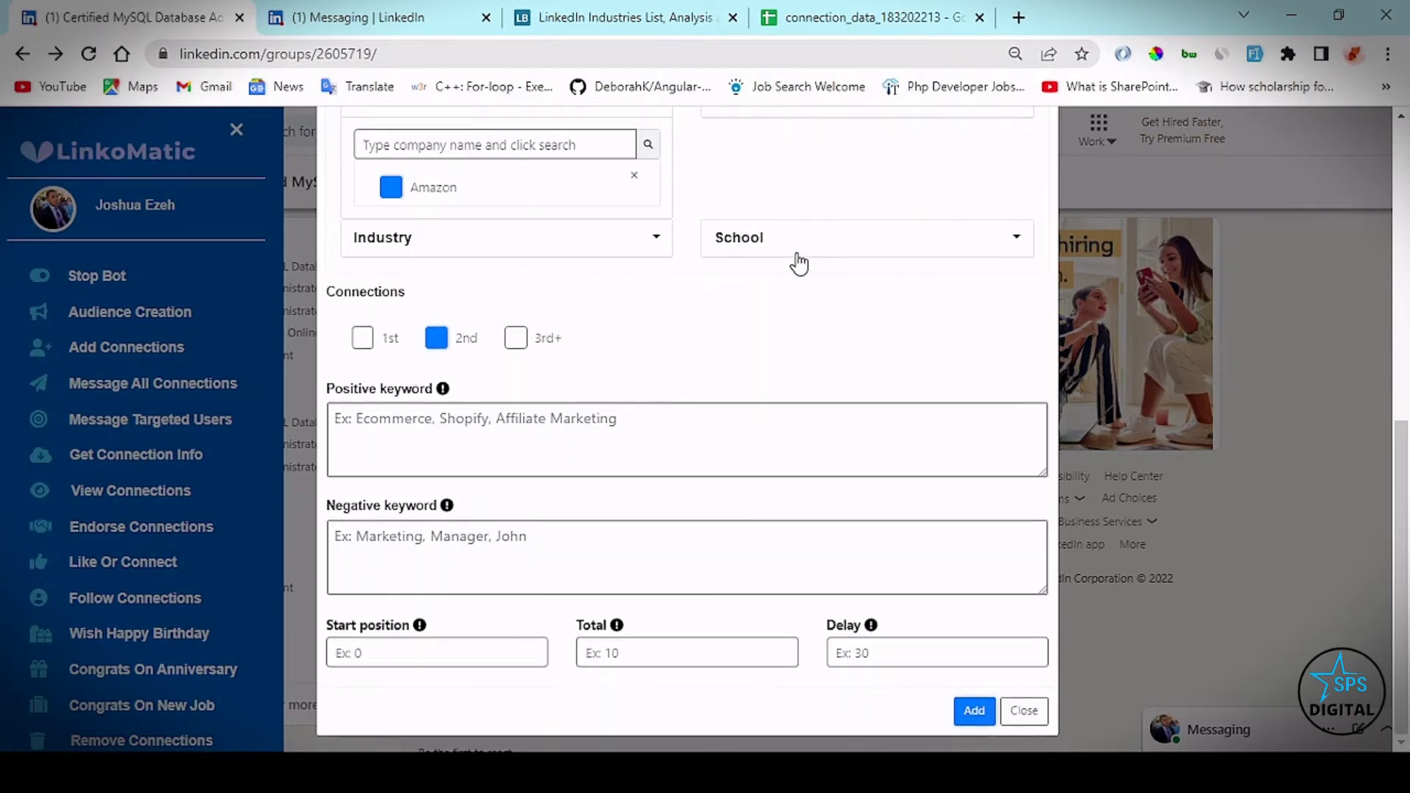
scroll(731, 305, up, 3)
scroll(529, 363, up, 1)
scroll(640, 369, down, 2)
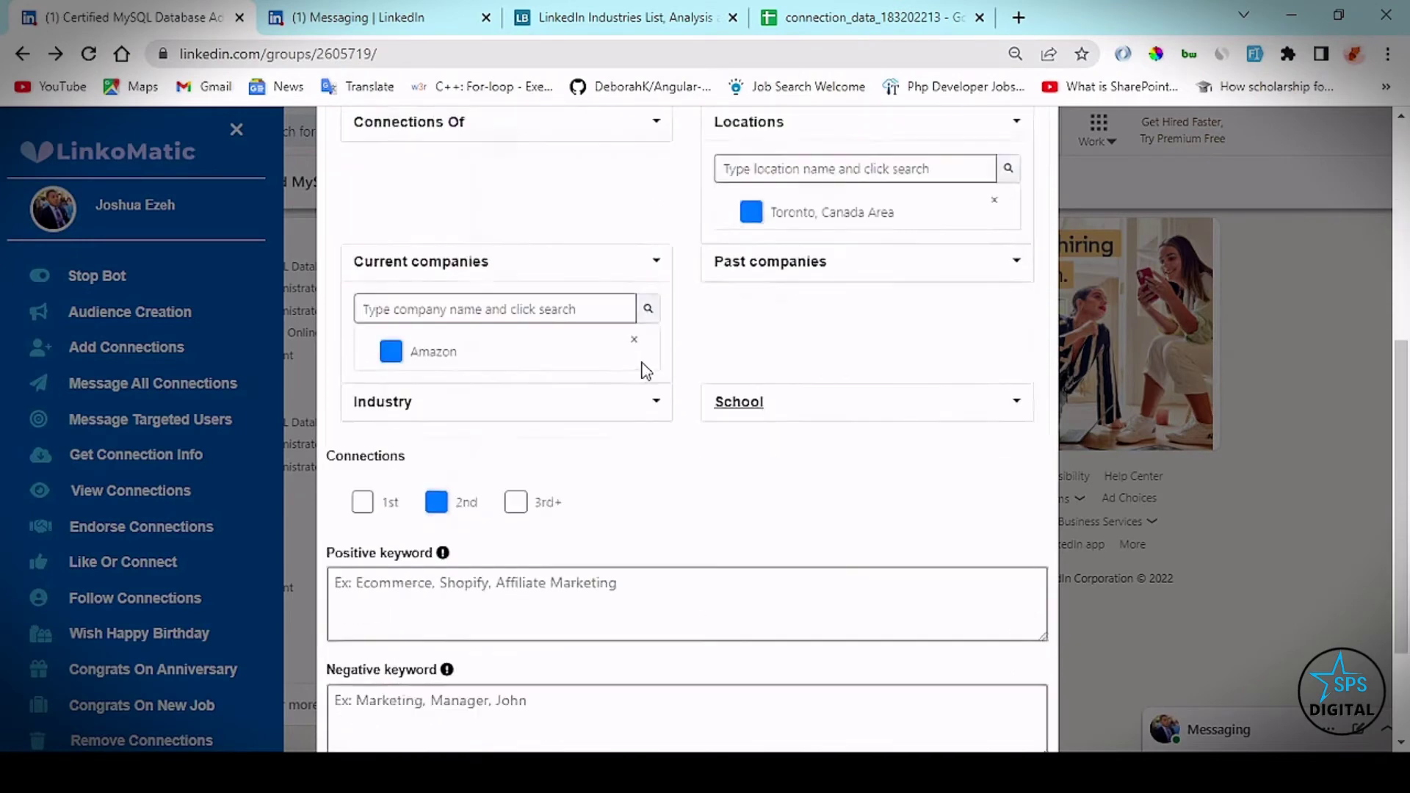
scroll(649, 371, down, 2)
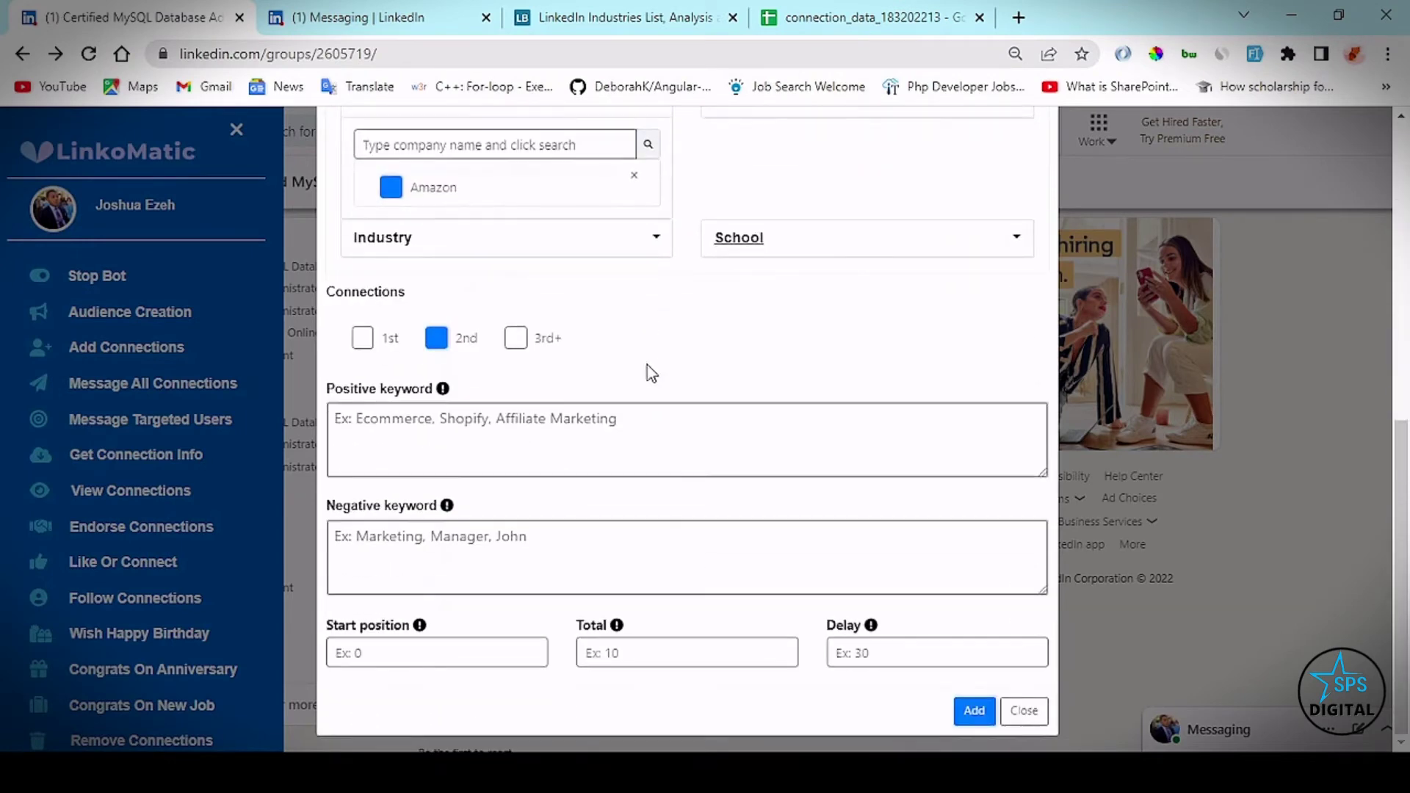
Include 1st and 3rd+ connections, with positive keywords 'Ecommerce, digital marketer' and no negative keyword
click(399, 341)
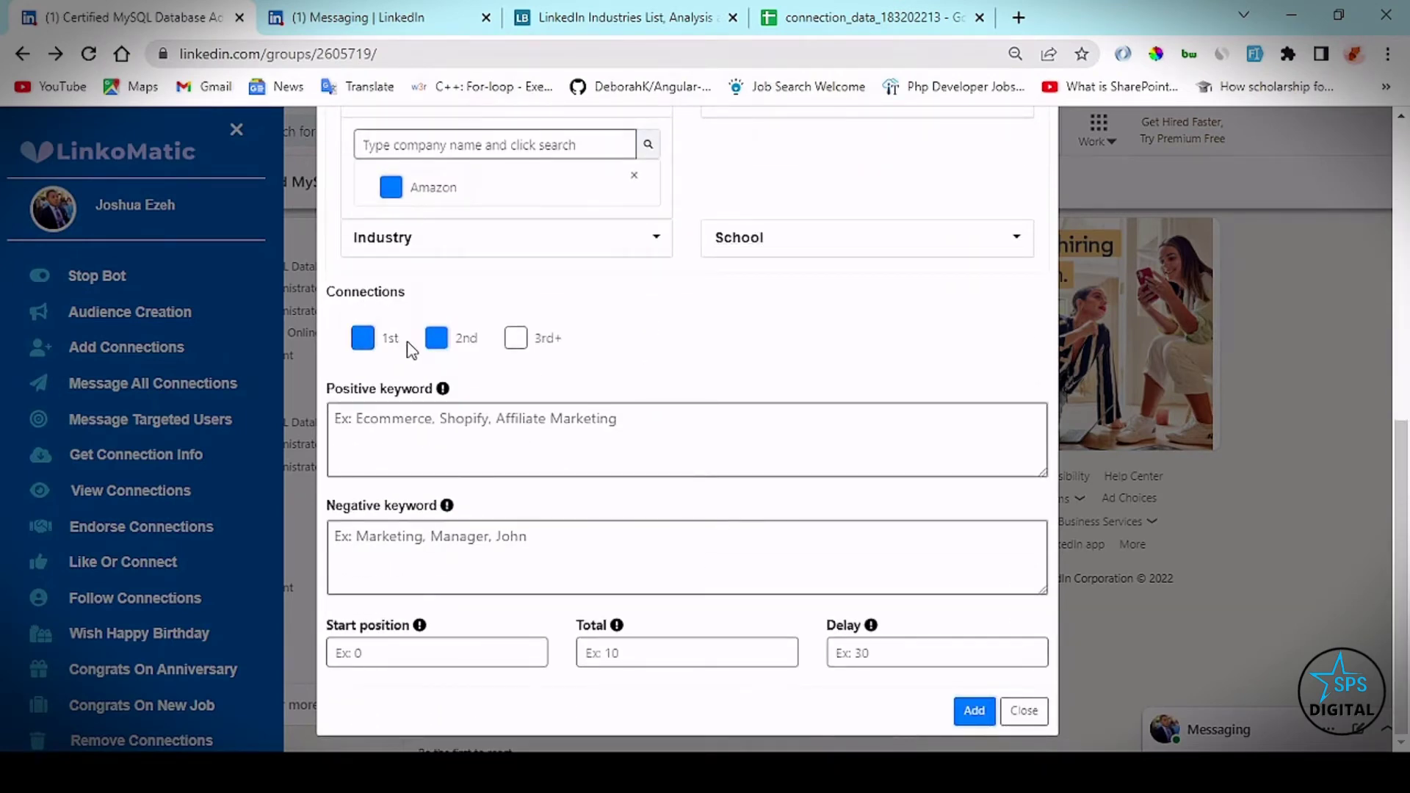
click(548, 342)
click(452, 423)
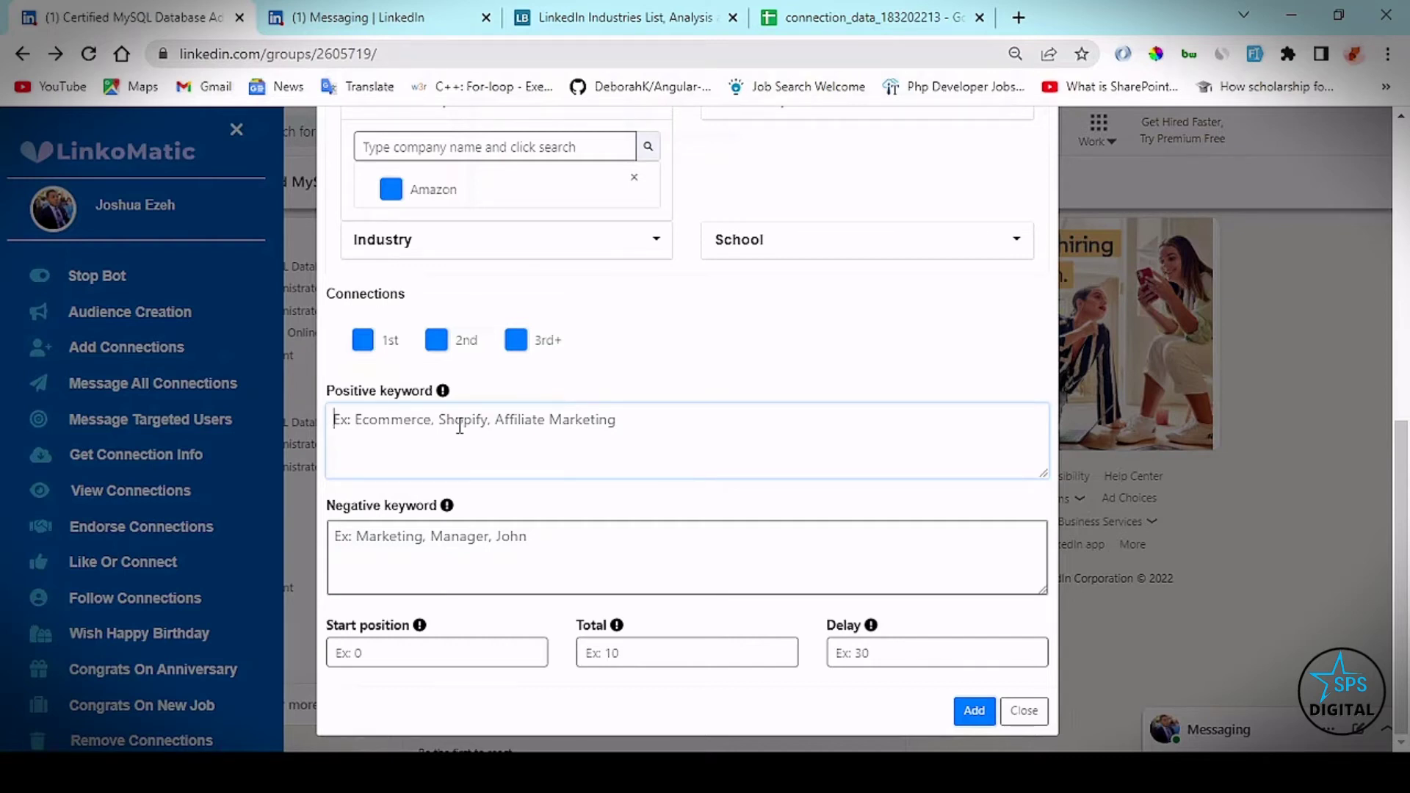
text(Ecommer)
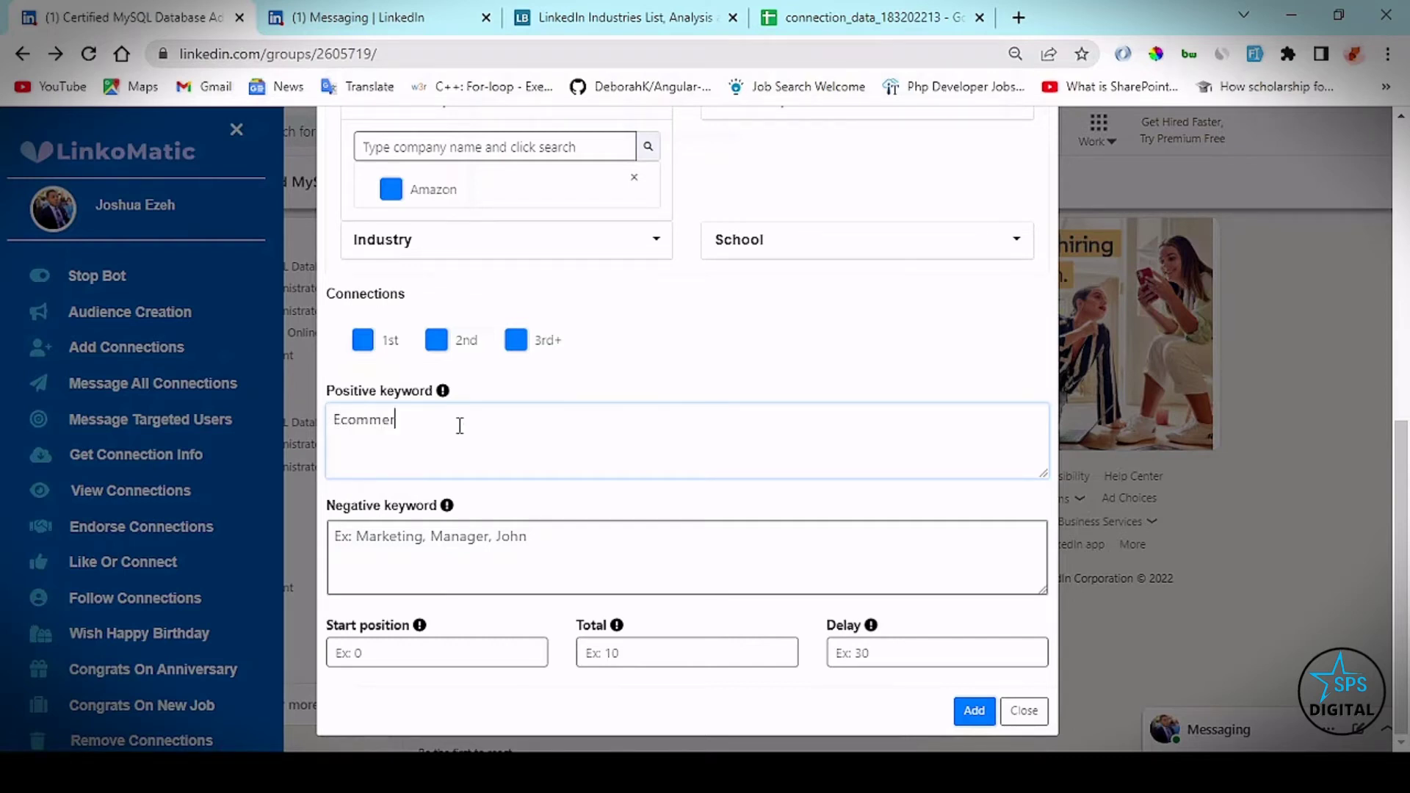
text(ce,)
text( did)
key(BackSpace)
text(g)
text(ital ma)
text(rketer)
click(513, 538)
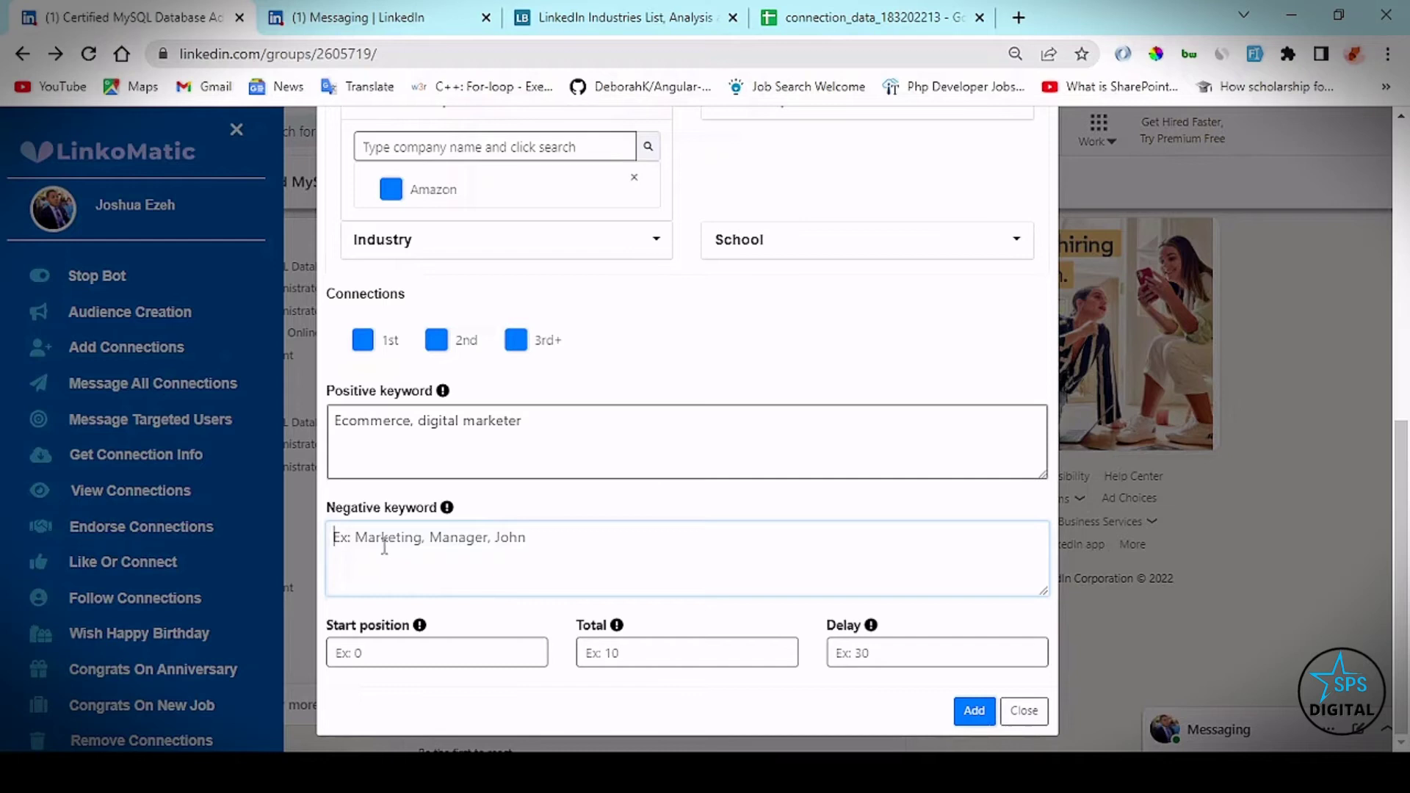
Set the connection info Total to 50 and the Delay to 40
click(468, 639)
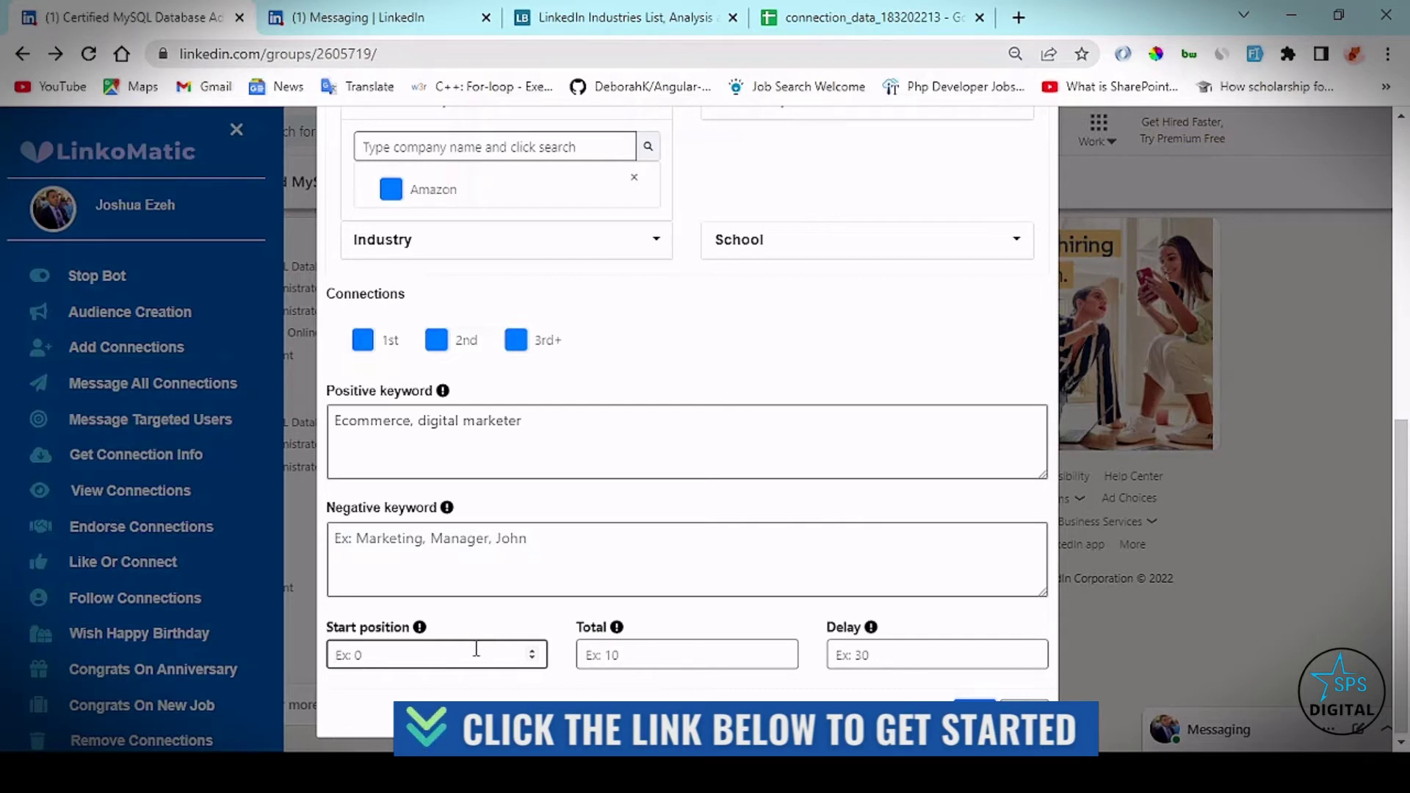
click(670, 662)
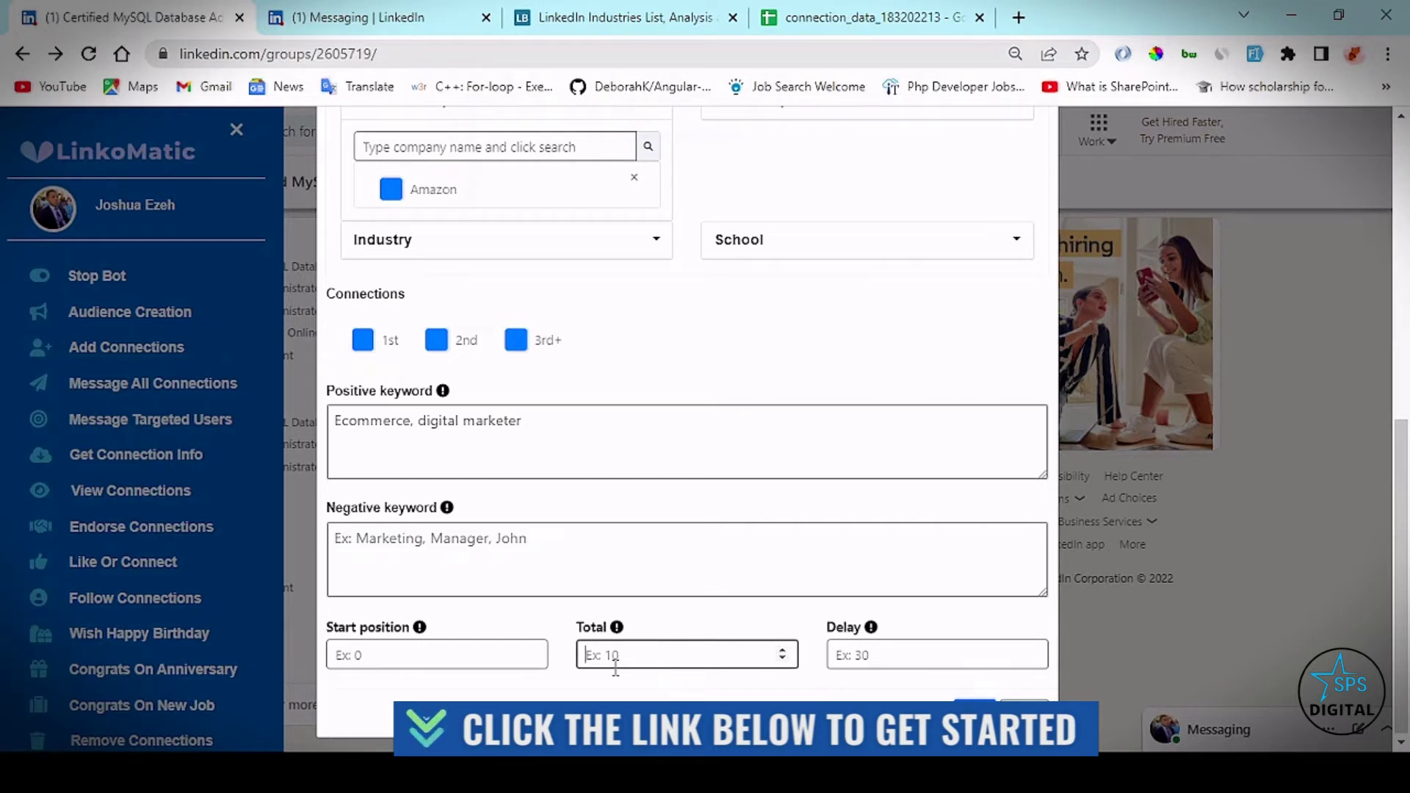
text(50)
click(887, 657)
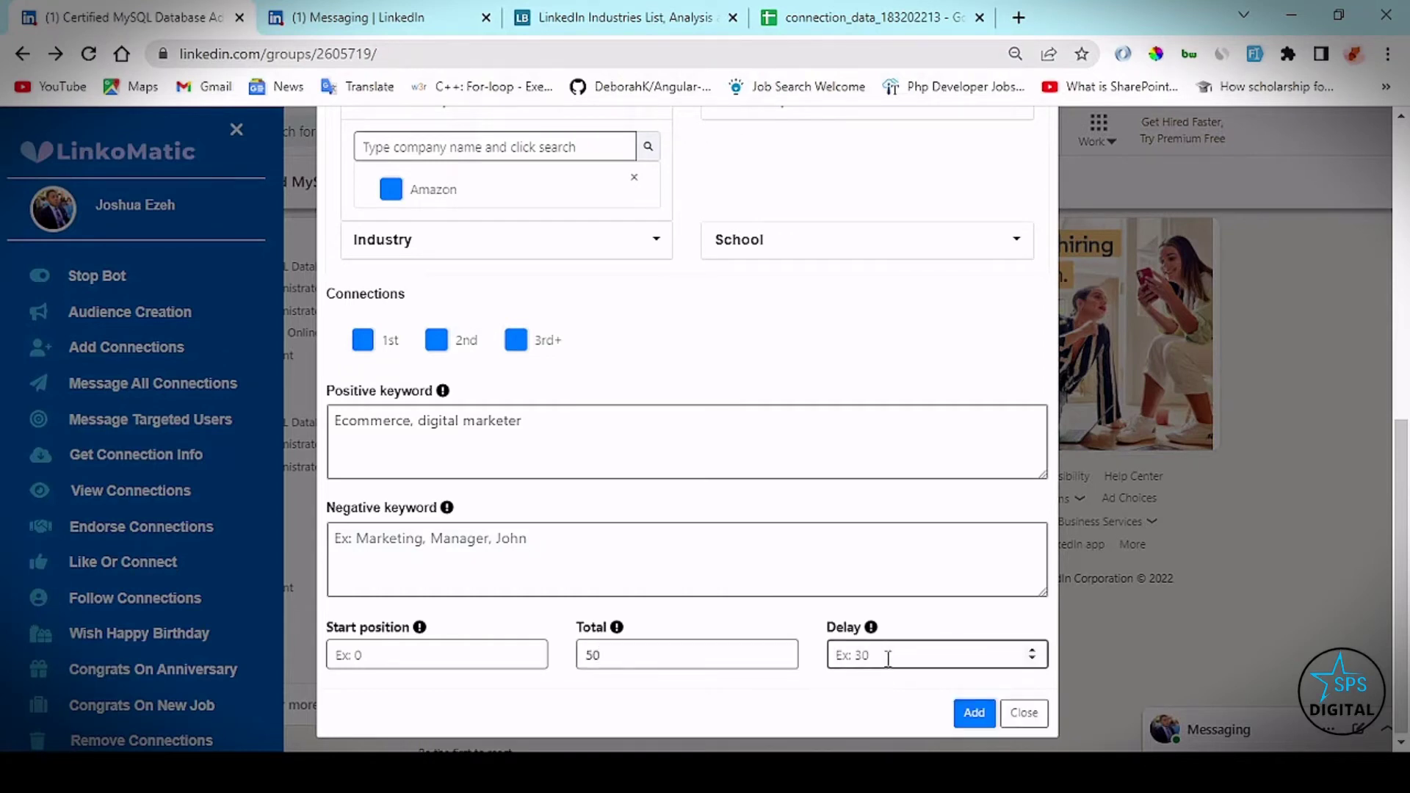
text(4)
text(0)
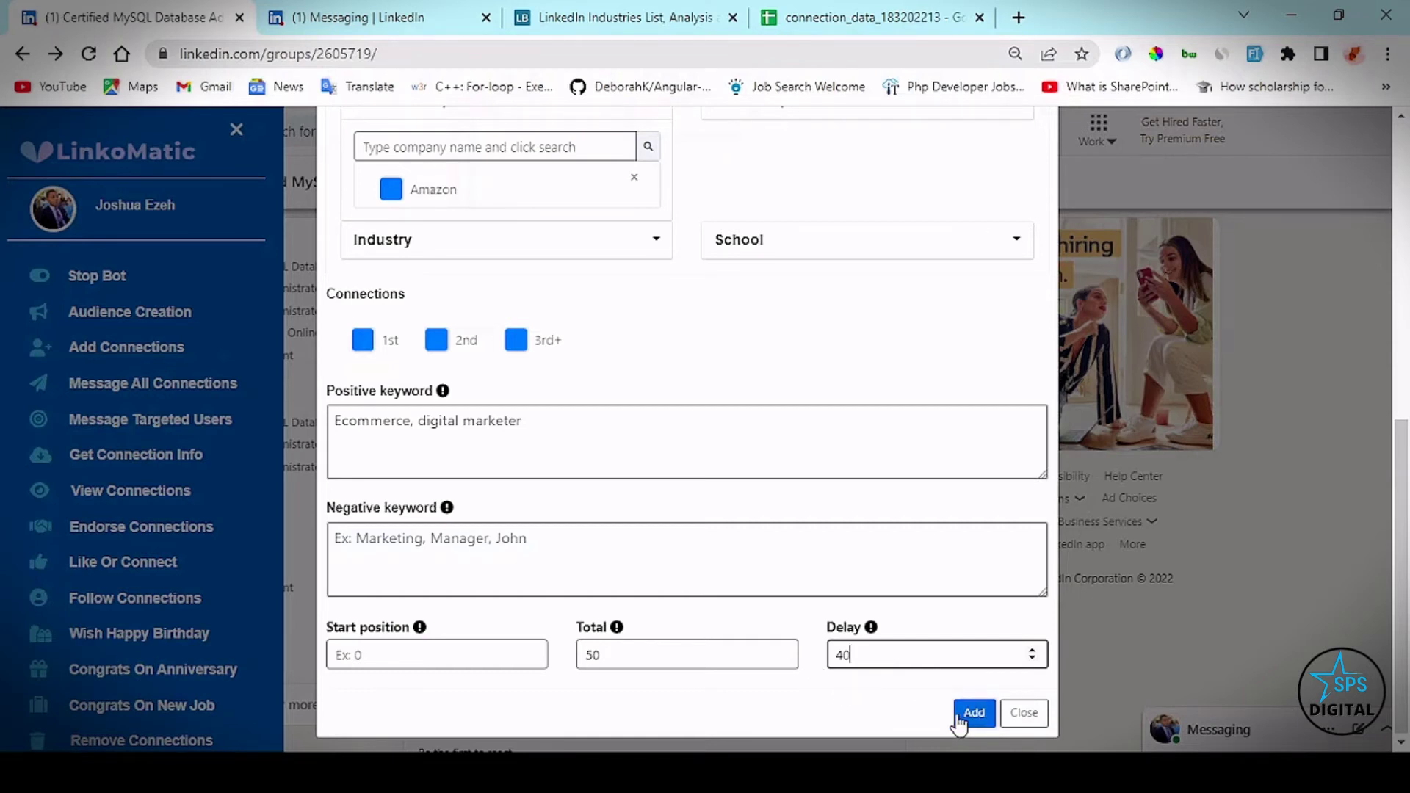
Review the five Warm Audience contacts under Manage audience, then close every dialog
click(1023, 714)
click(819, 438)
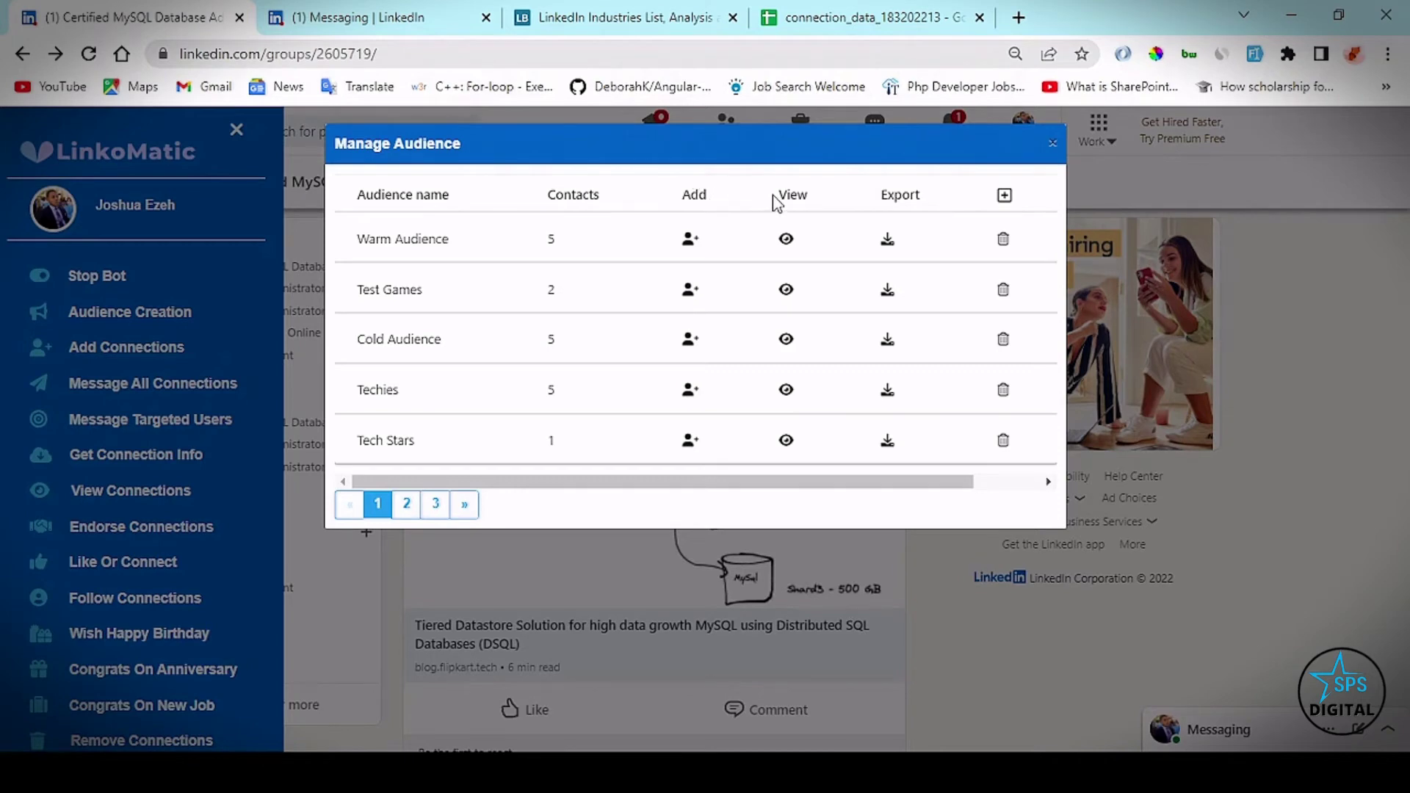
click(786, 238)
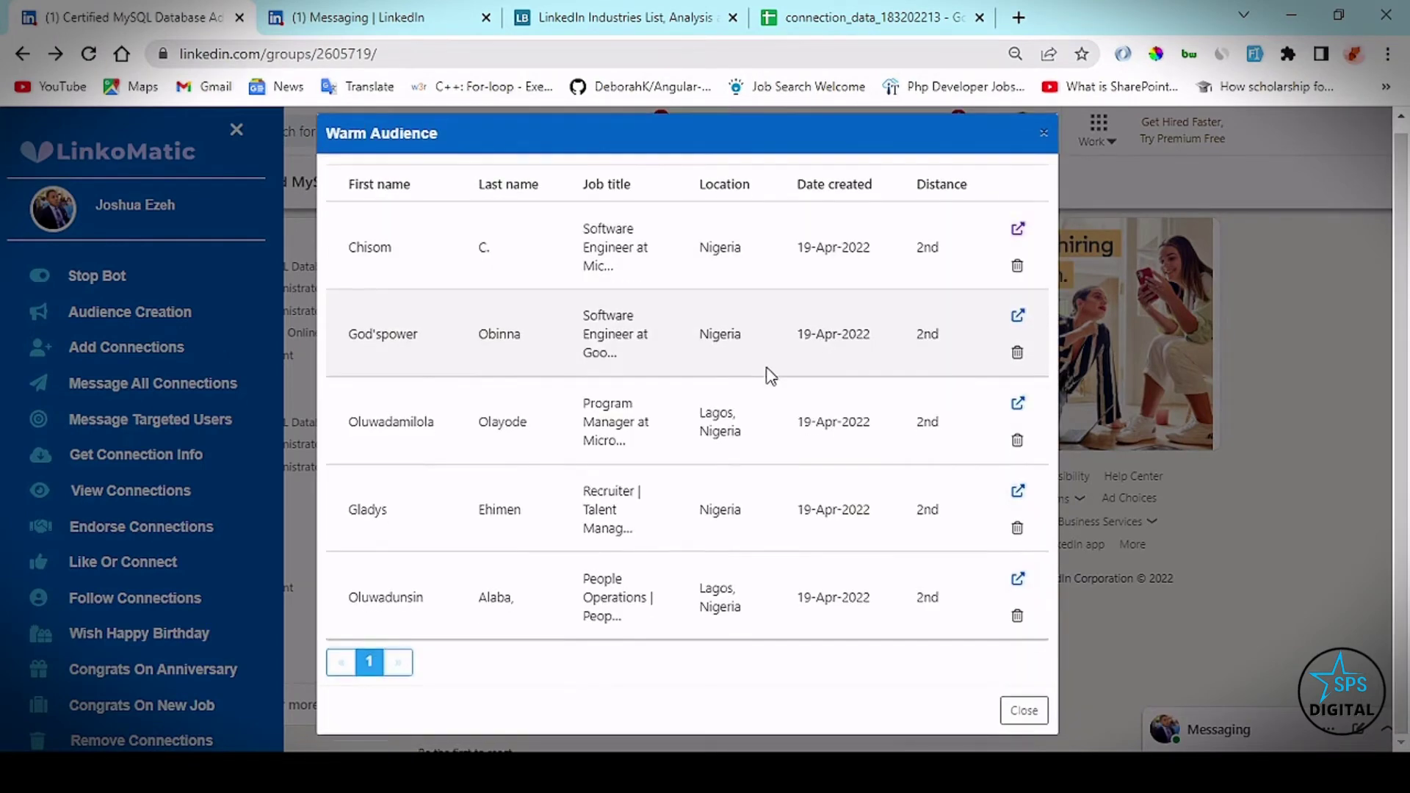
click(1025, 722)
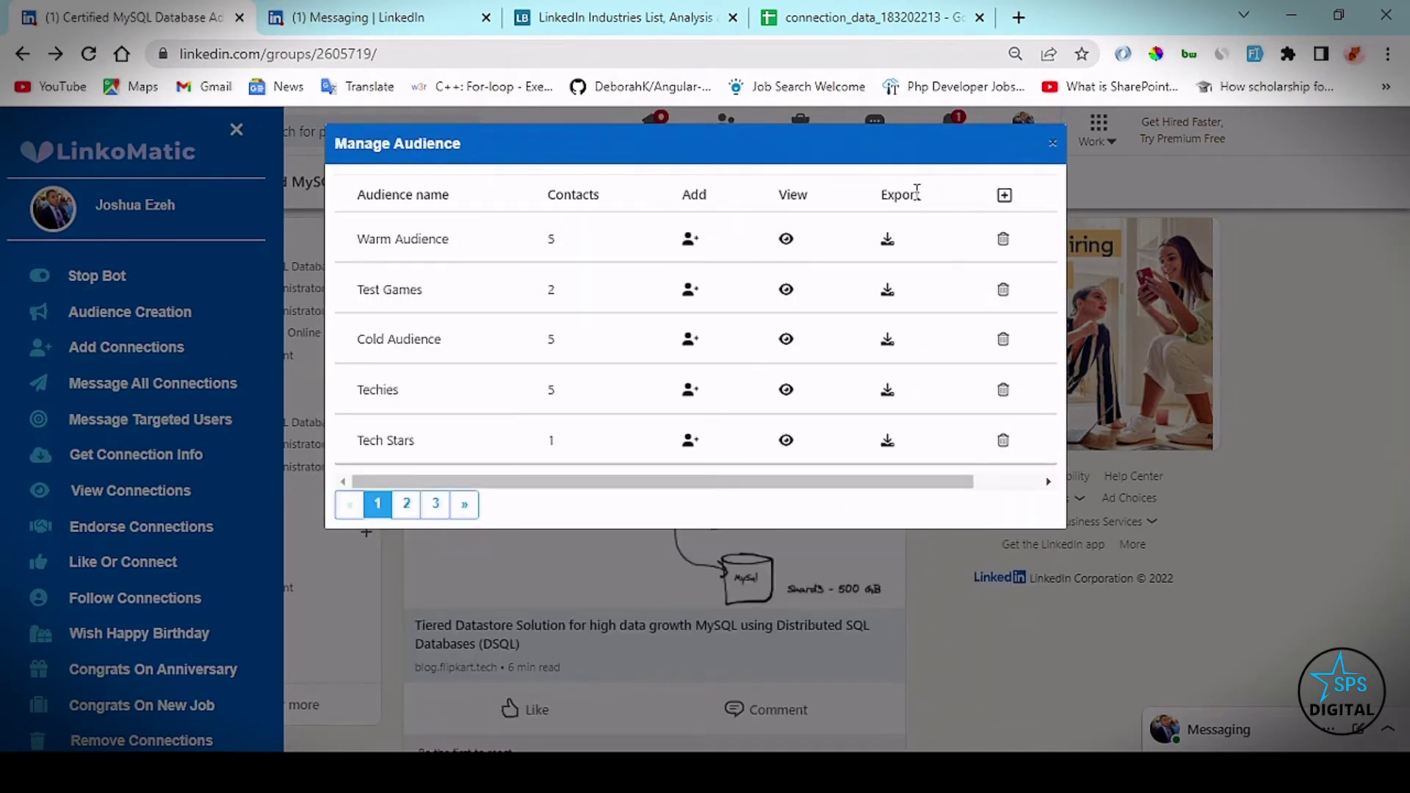
click(1053, 144)
Start a Message All Connections broadcast addressed to Cold Audience
click(895, 515)
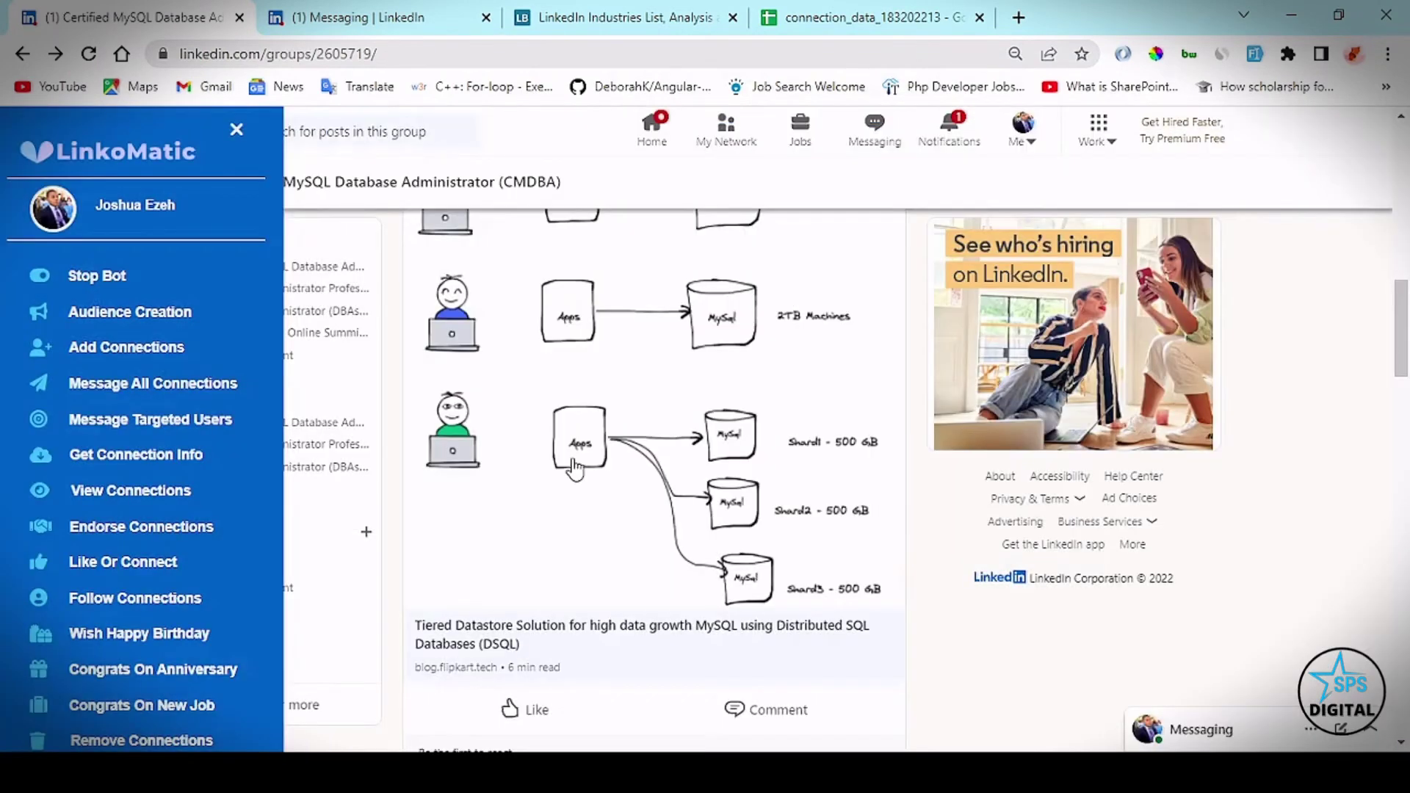
click(164, 380)
click(462, 382)
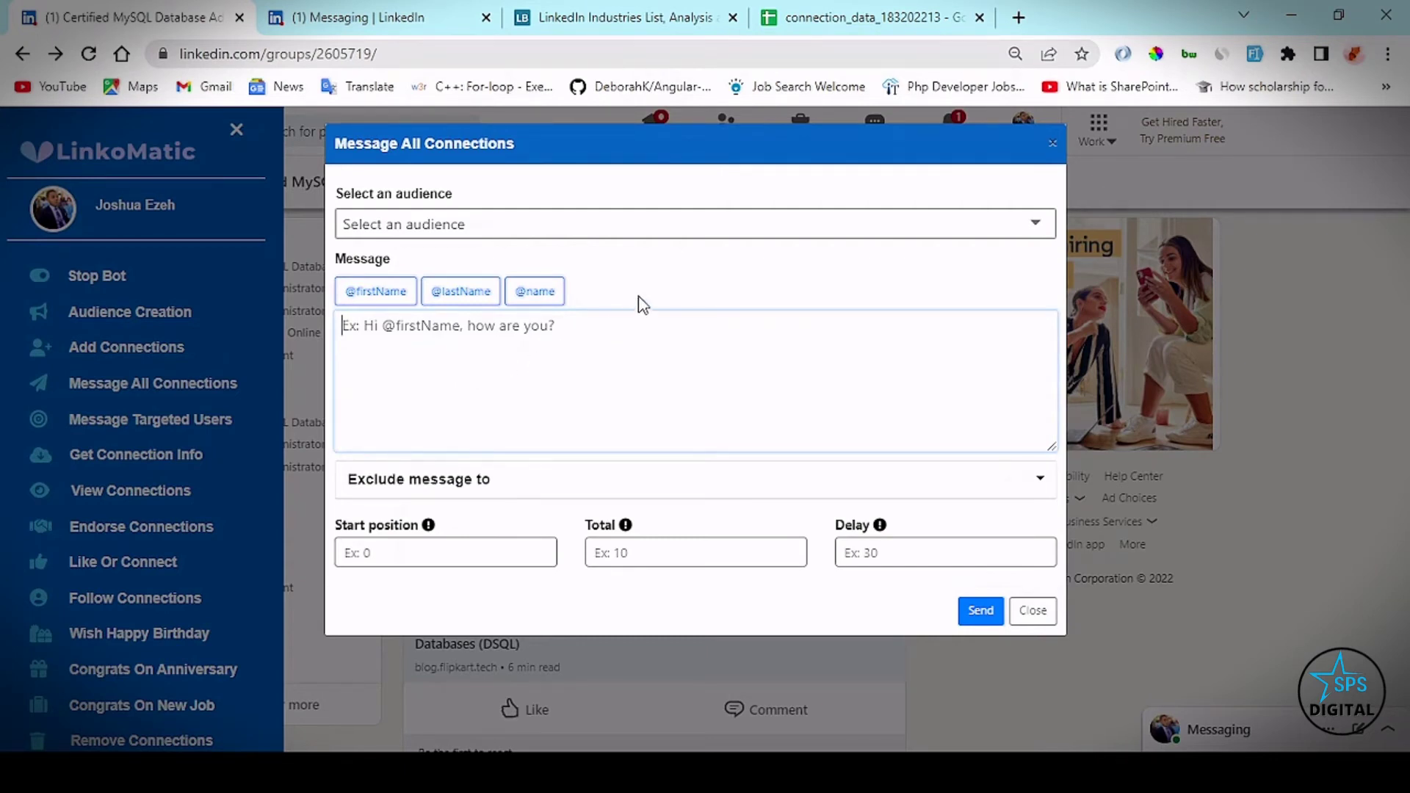
click(664, 232)
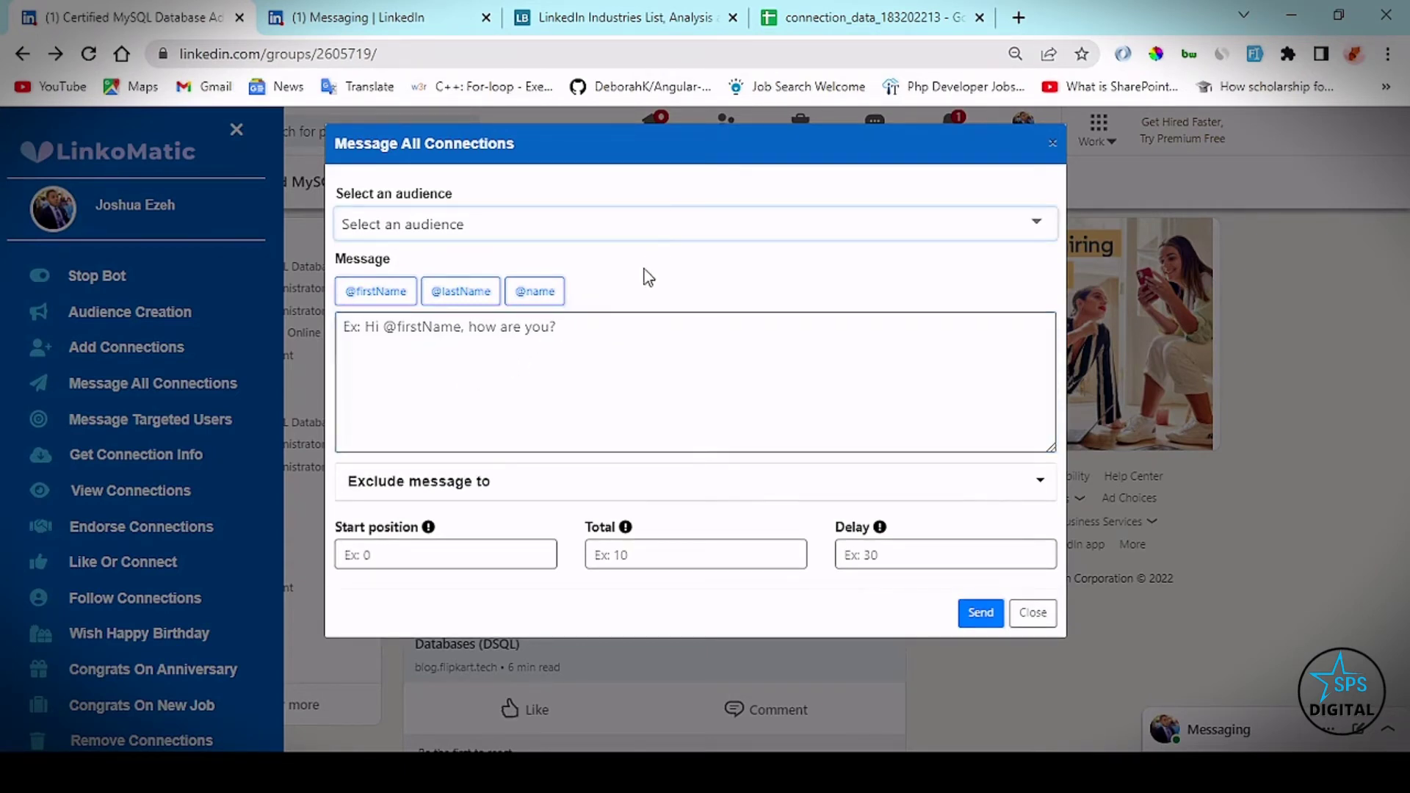
click(635, 319)
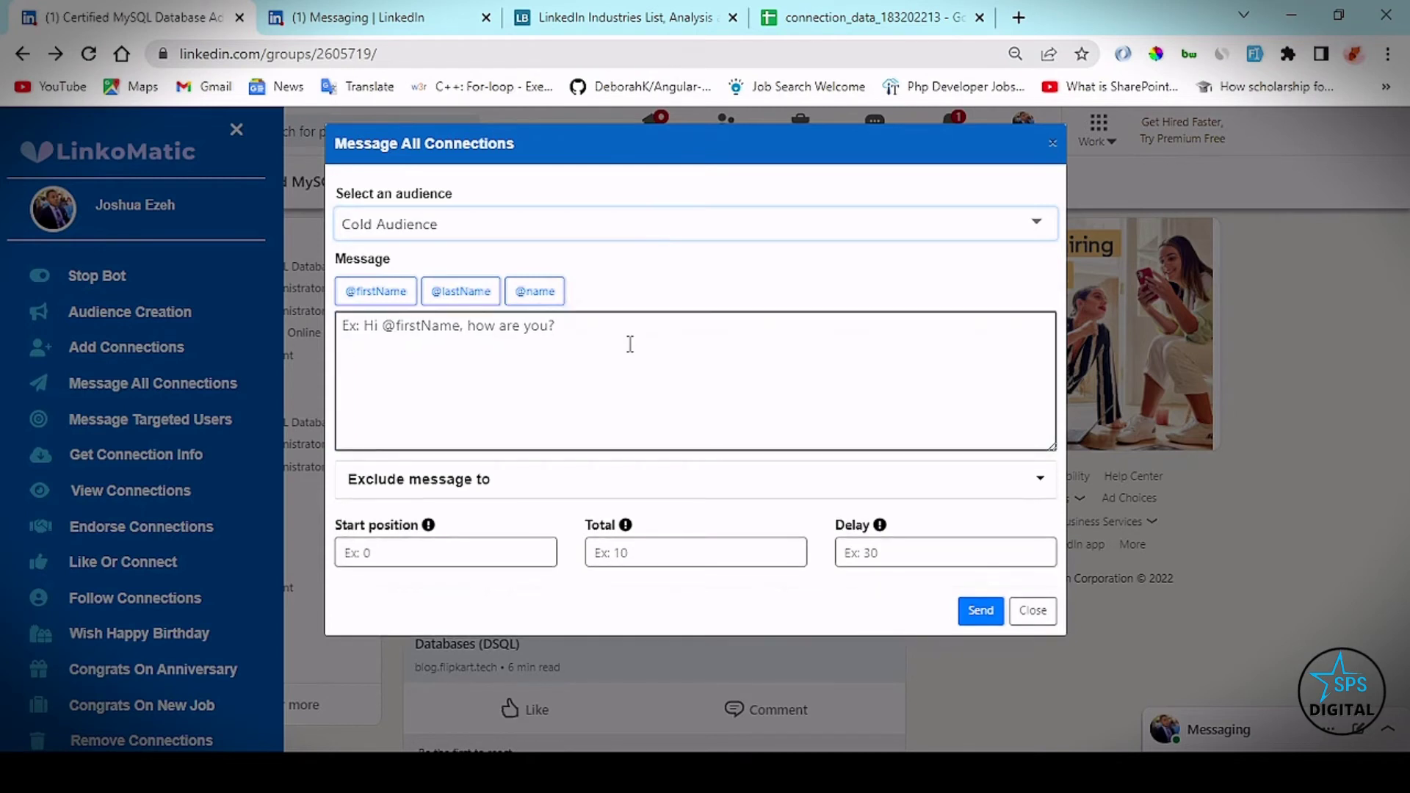
click(631, 352)
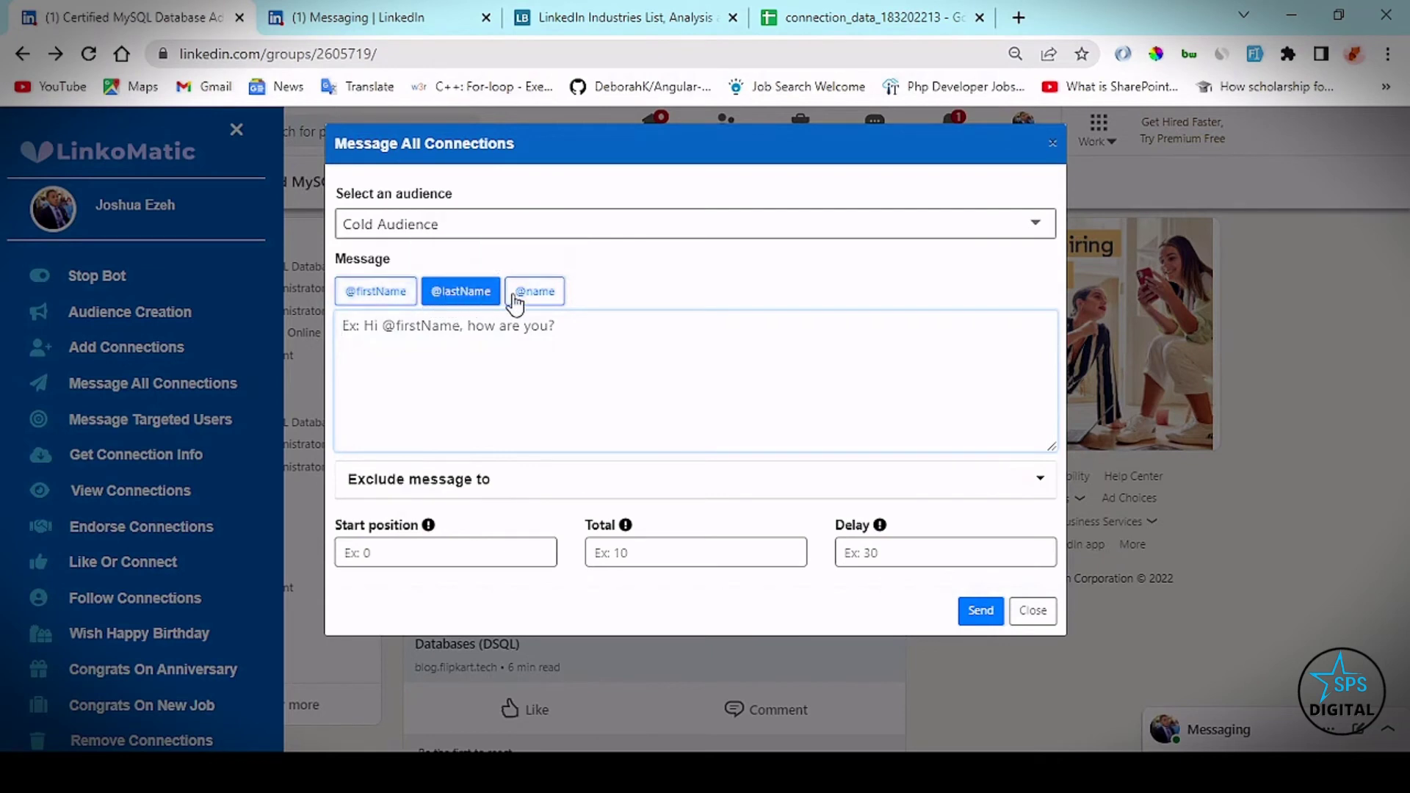
text(He)
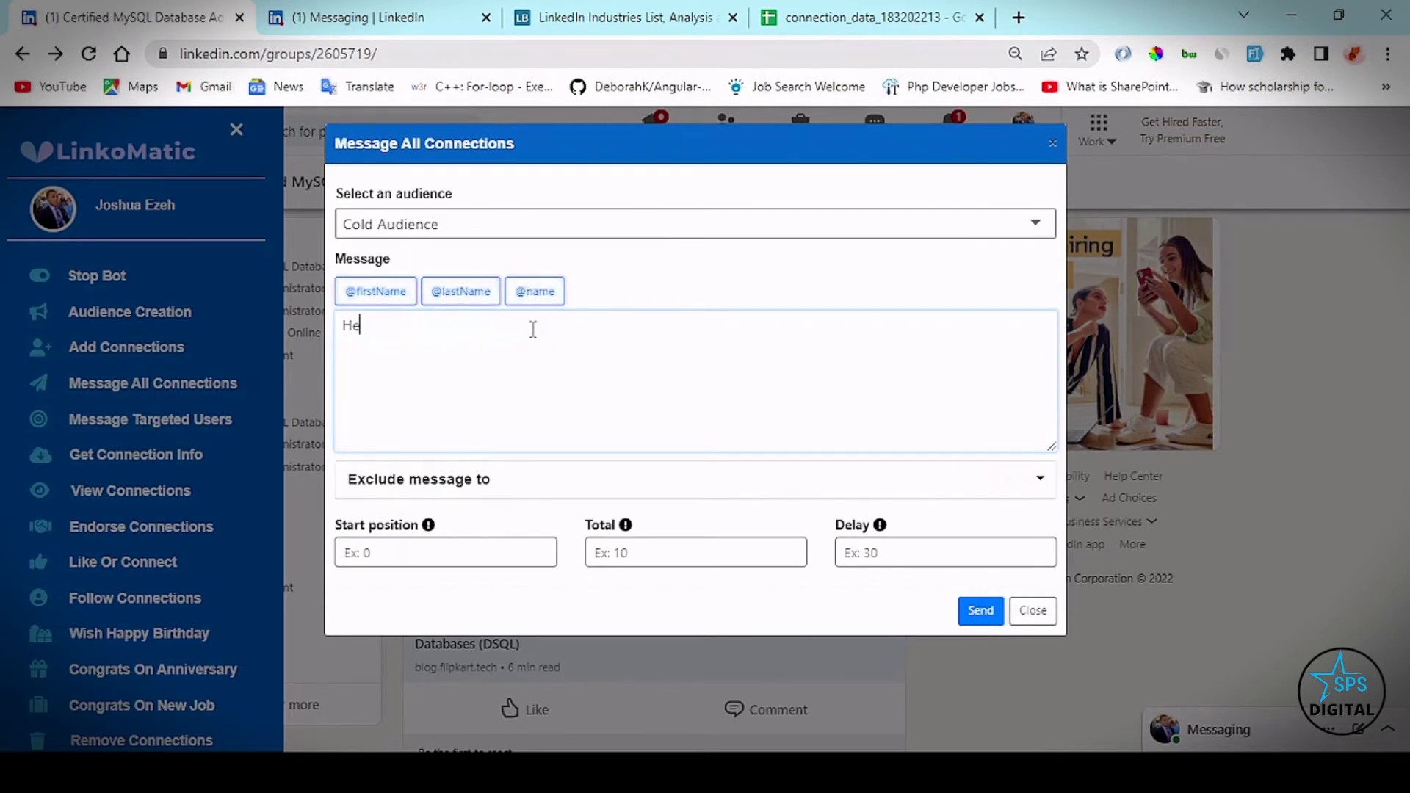
text(llo)
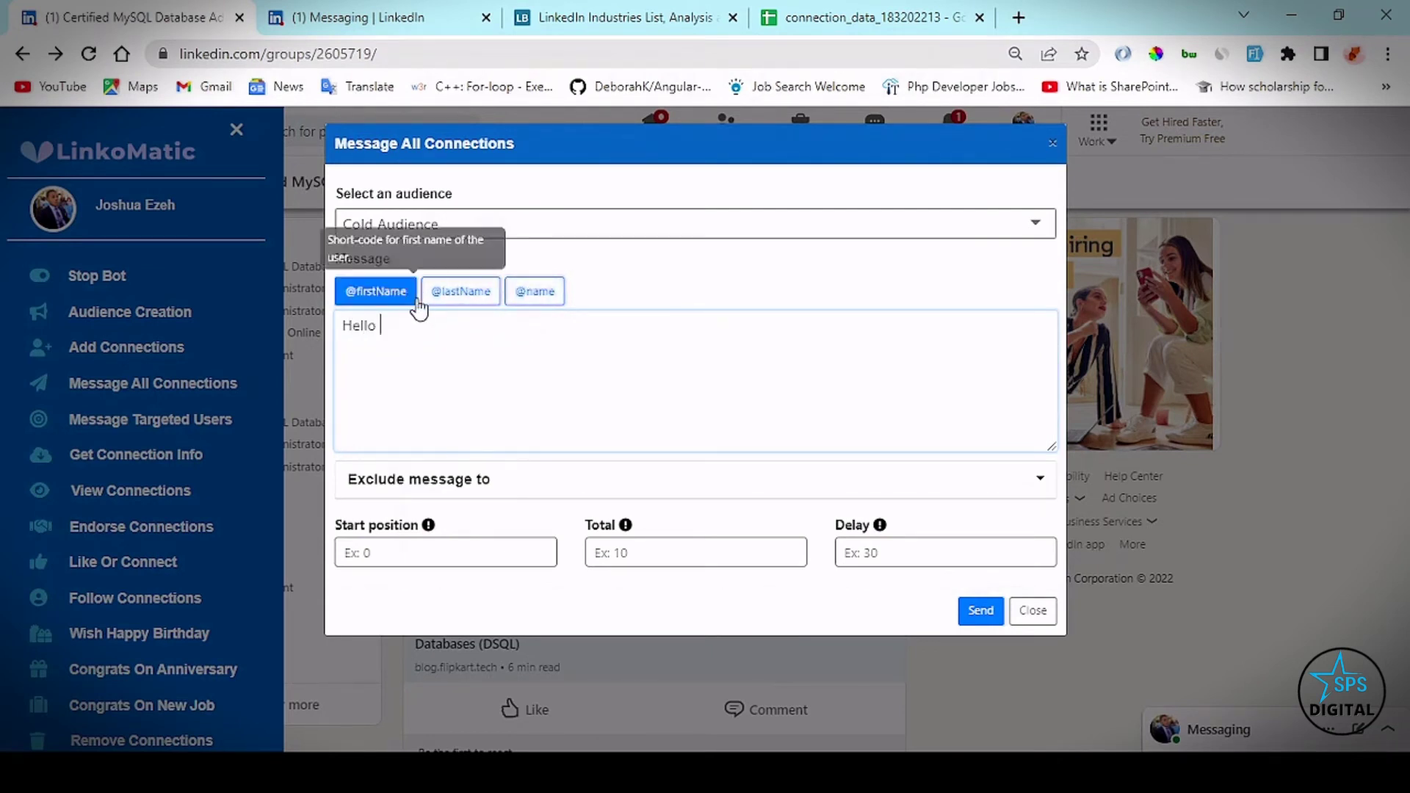
click(375, 292)
text(,)
key(Return)
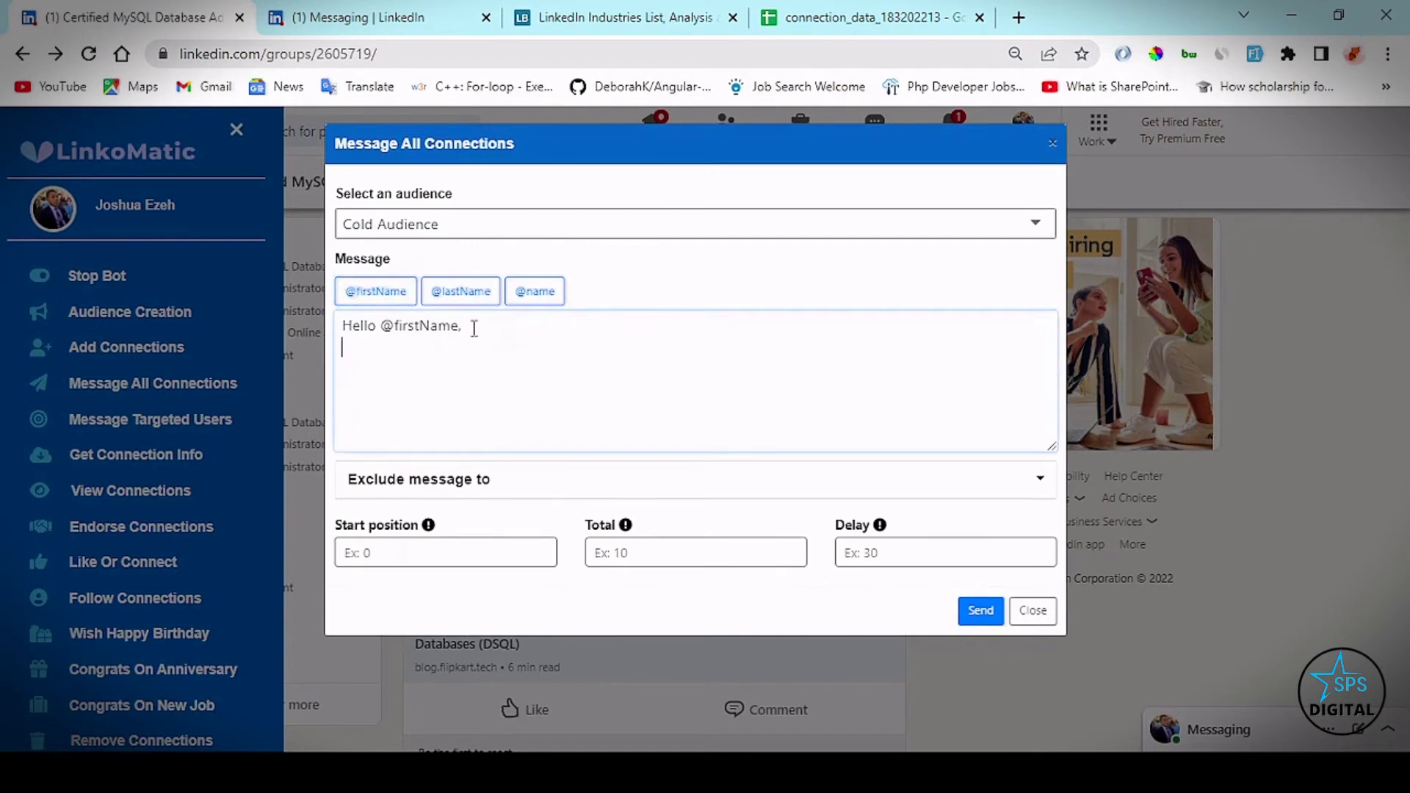
key(Return)
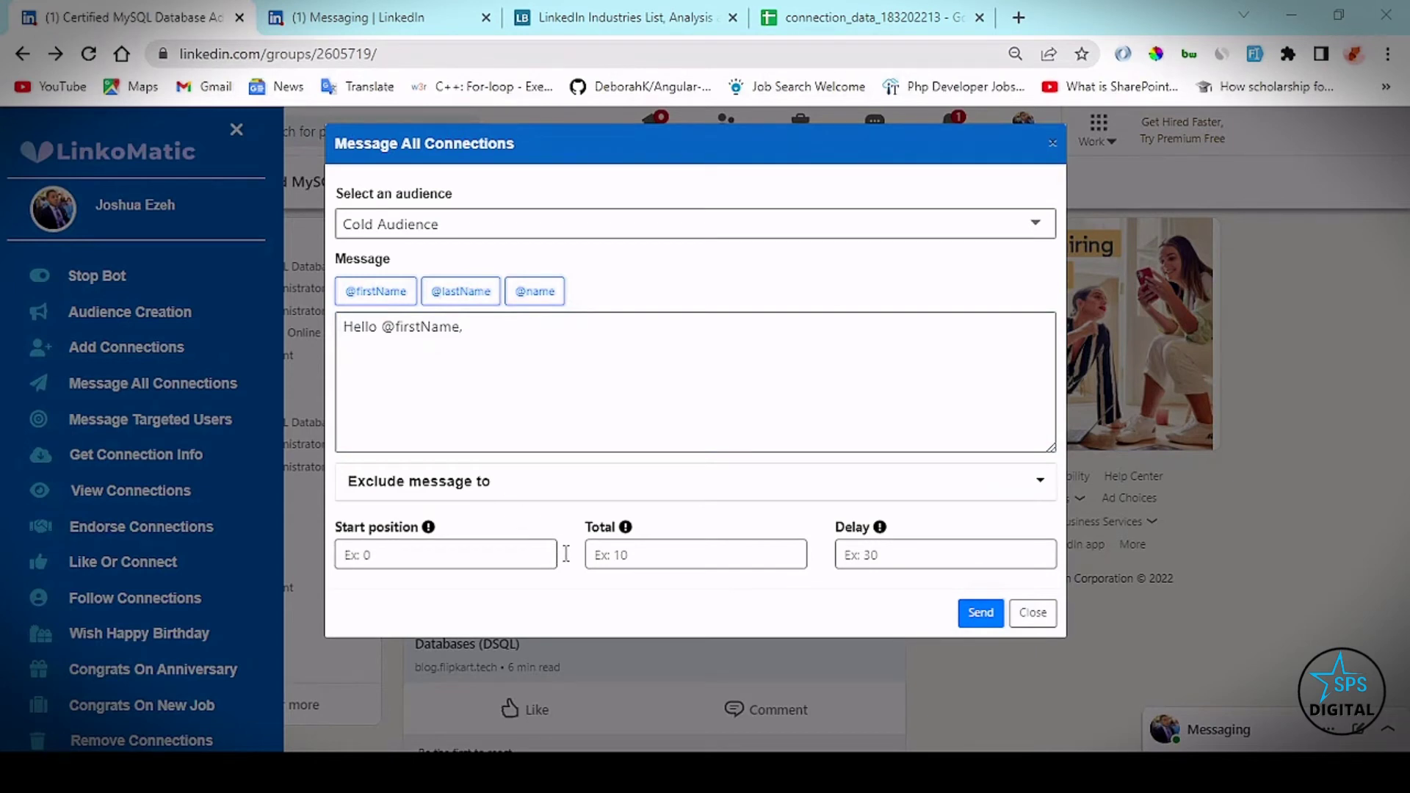
click(464, 375)
key(ctrl+v)
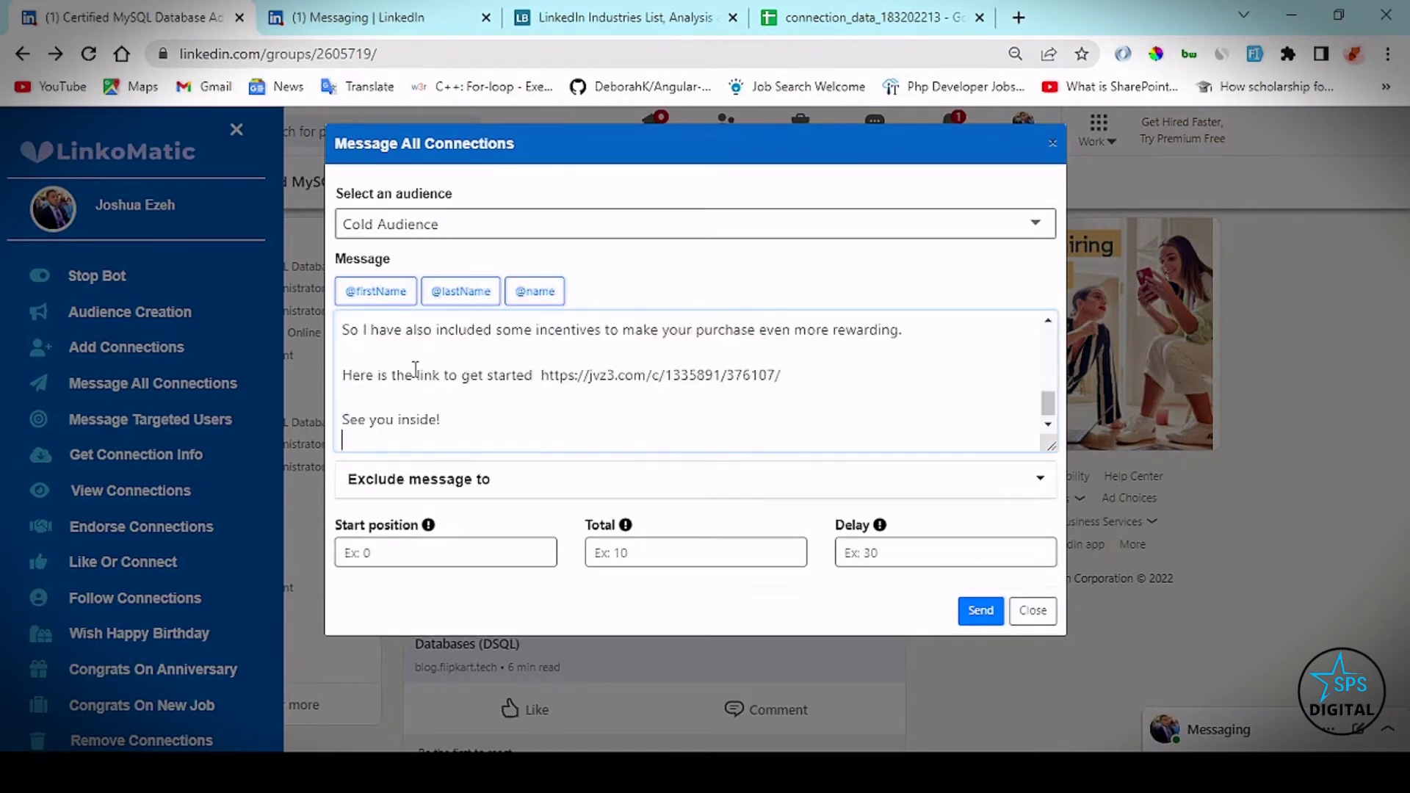
scroll(528, 420, up, 3)
scroll(528, 419, up, 3)
scroll(528, 419, up, 3)
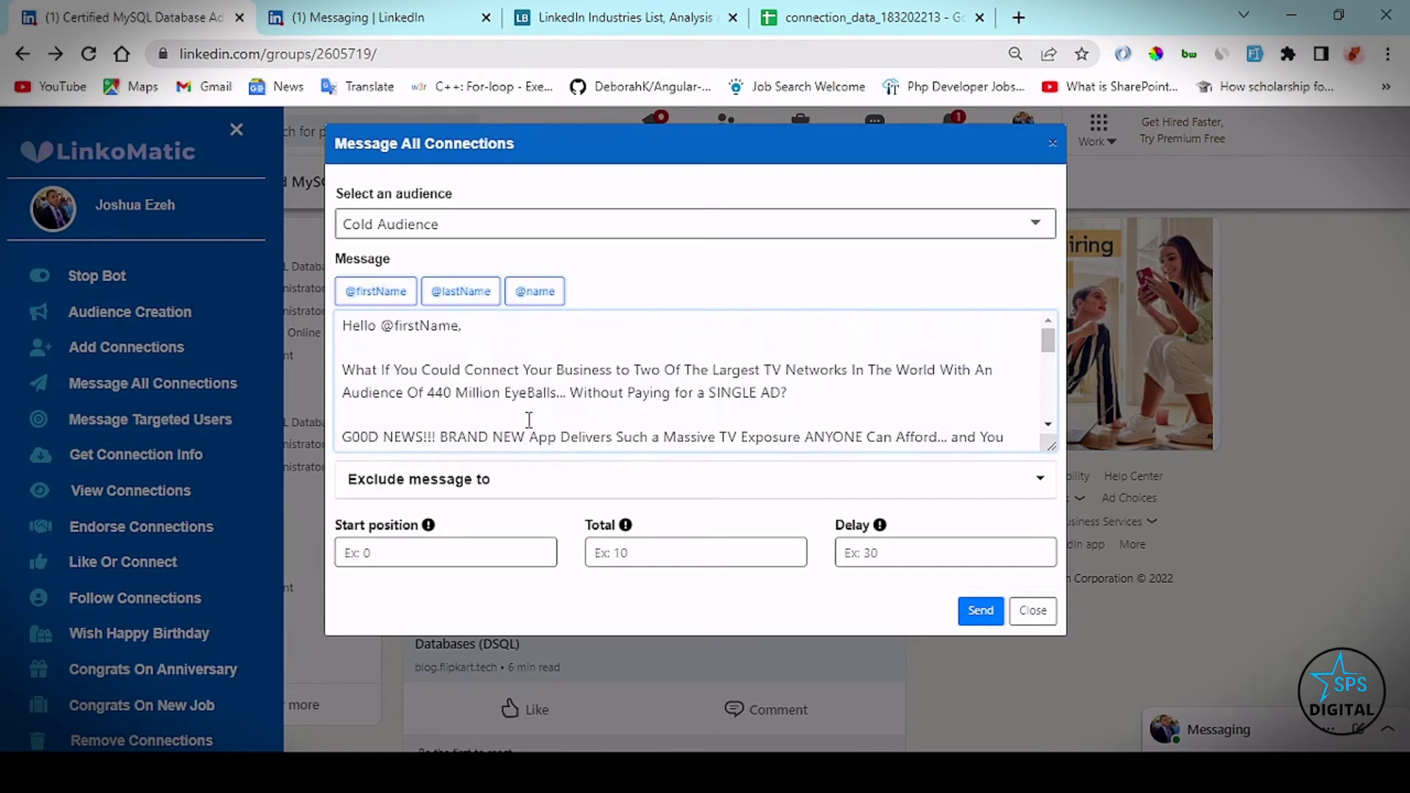
scroll(529, 409, down, 1)
scroll(529, 409, down, 3)
scroll(529, 408, down, 5)
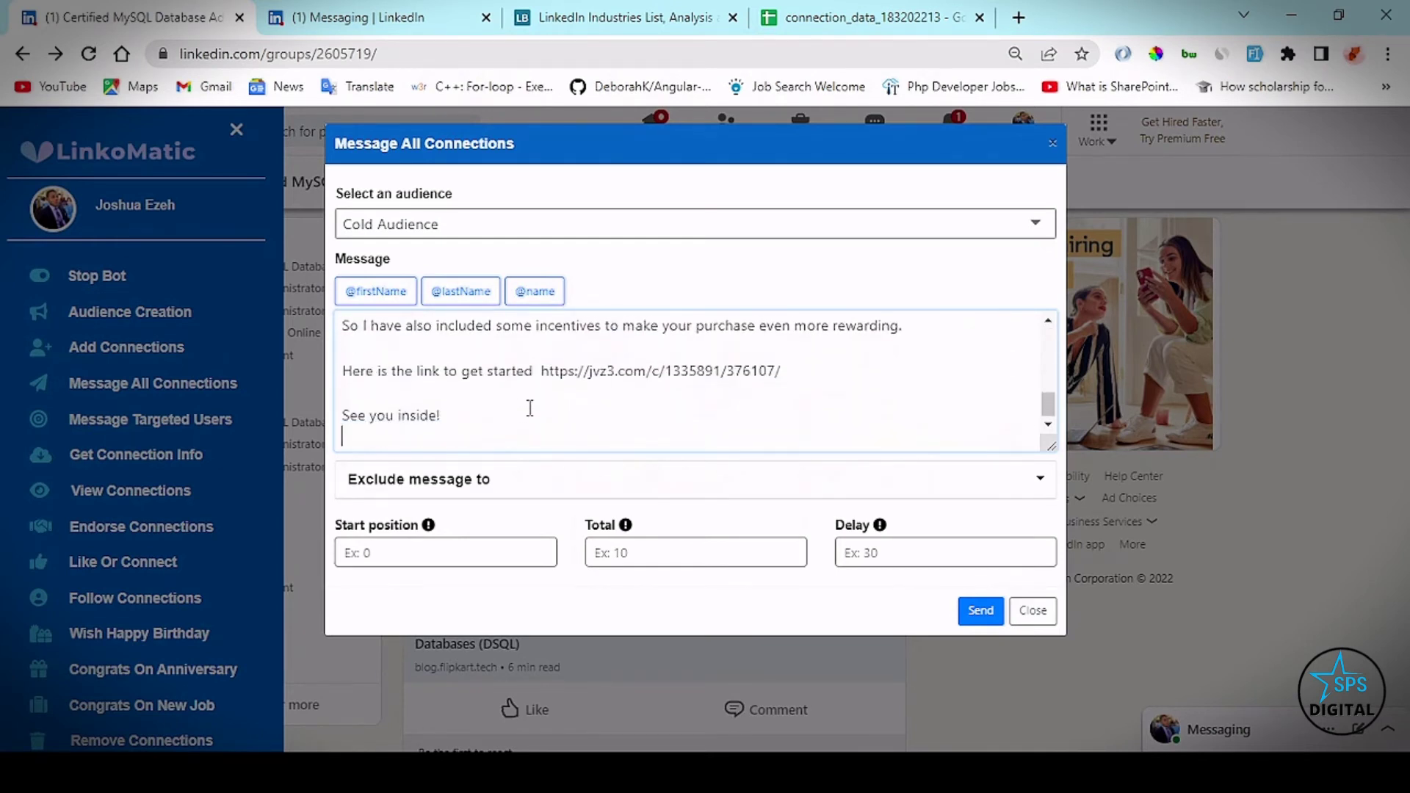
drag(543, 372, 780, 375)
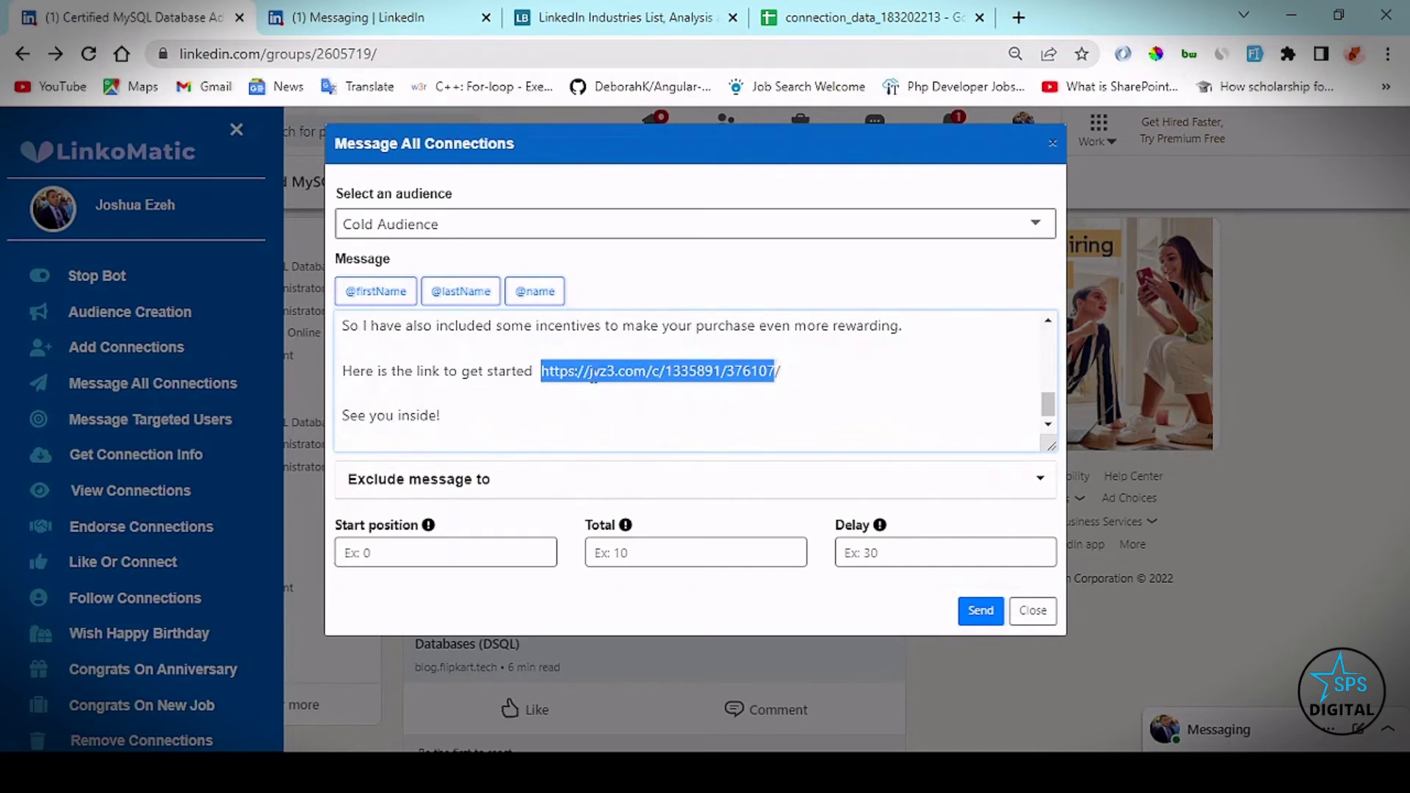
click(634, 556)
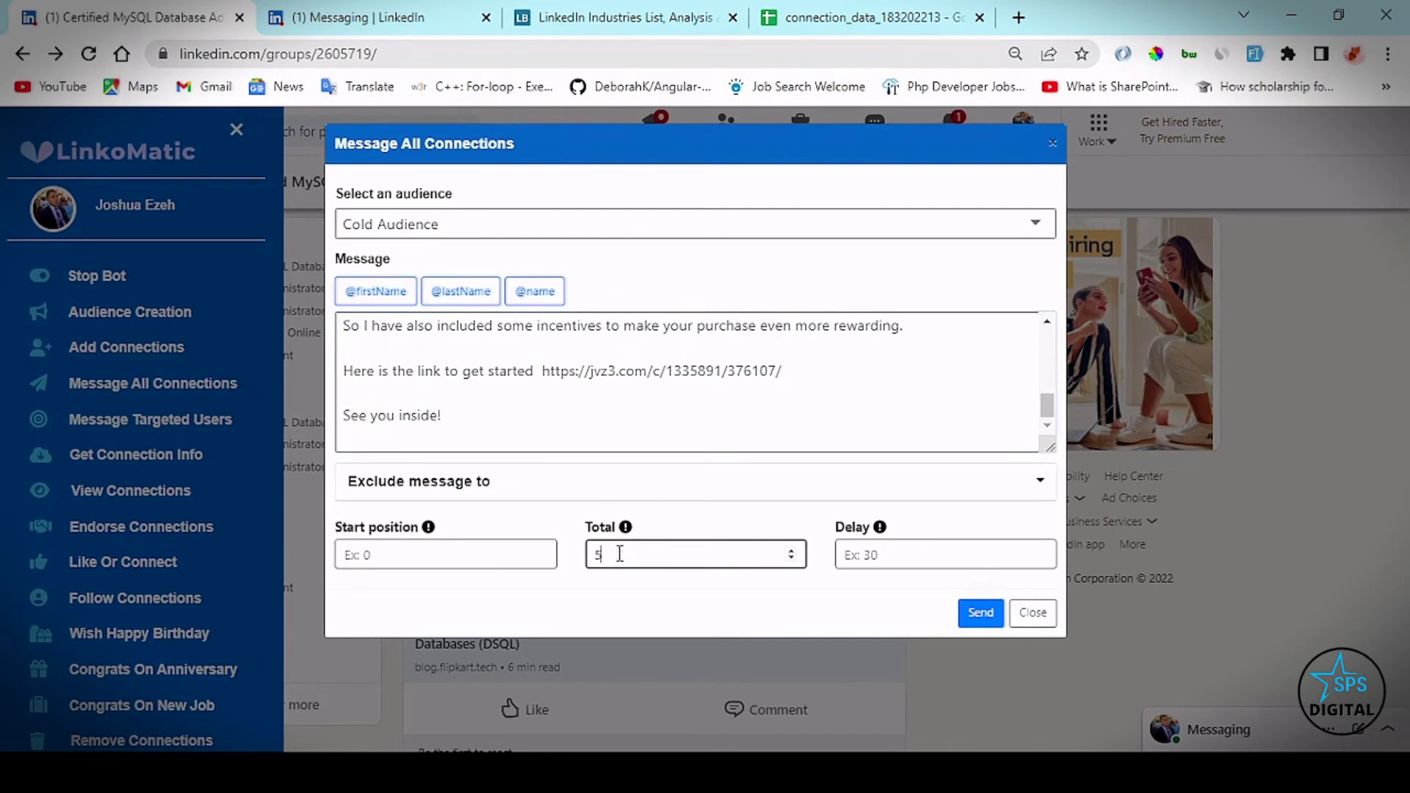
text(50)
click(850, 555)
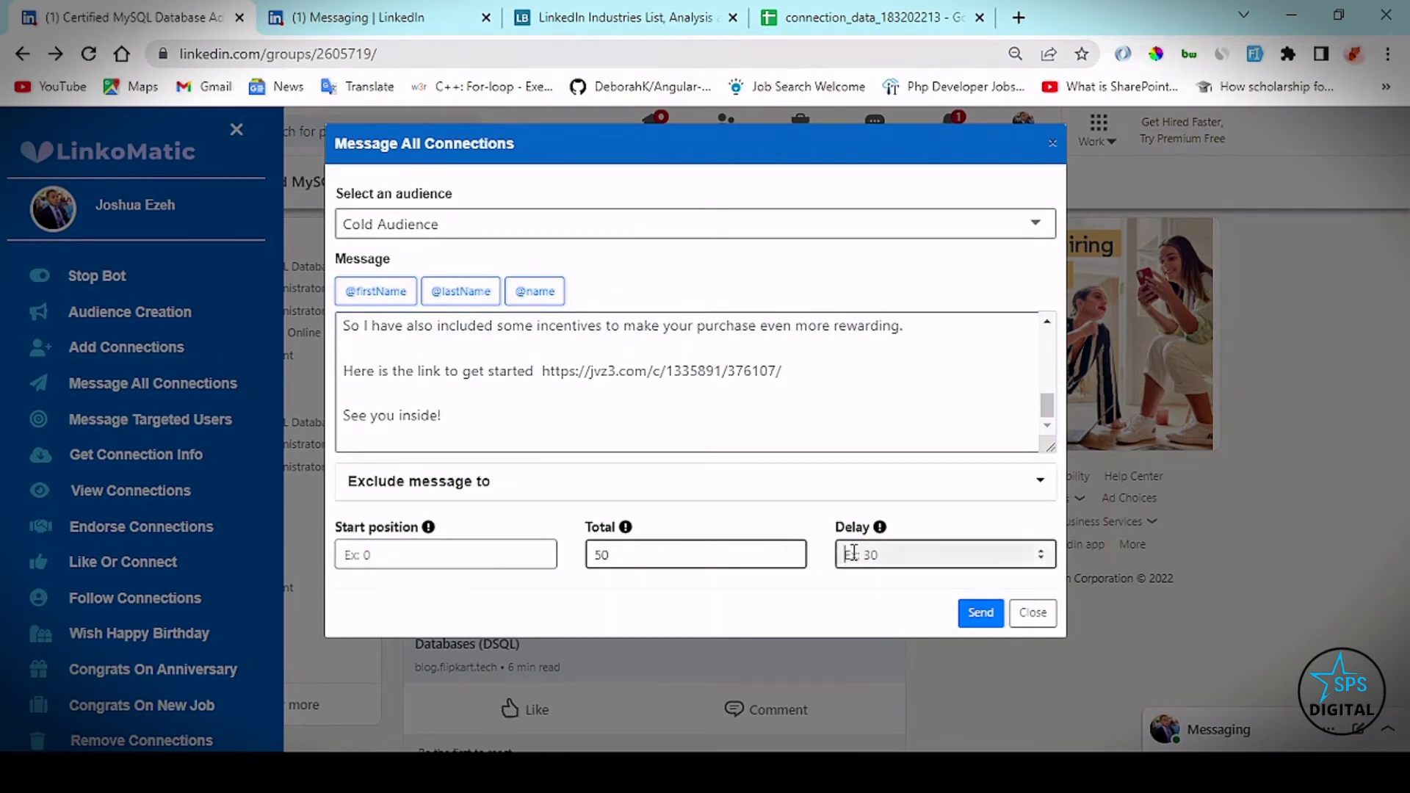
text(40)
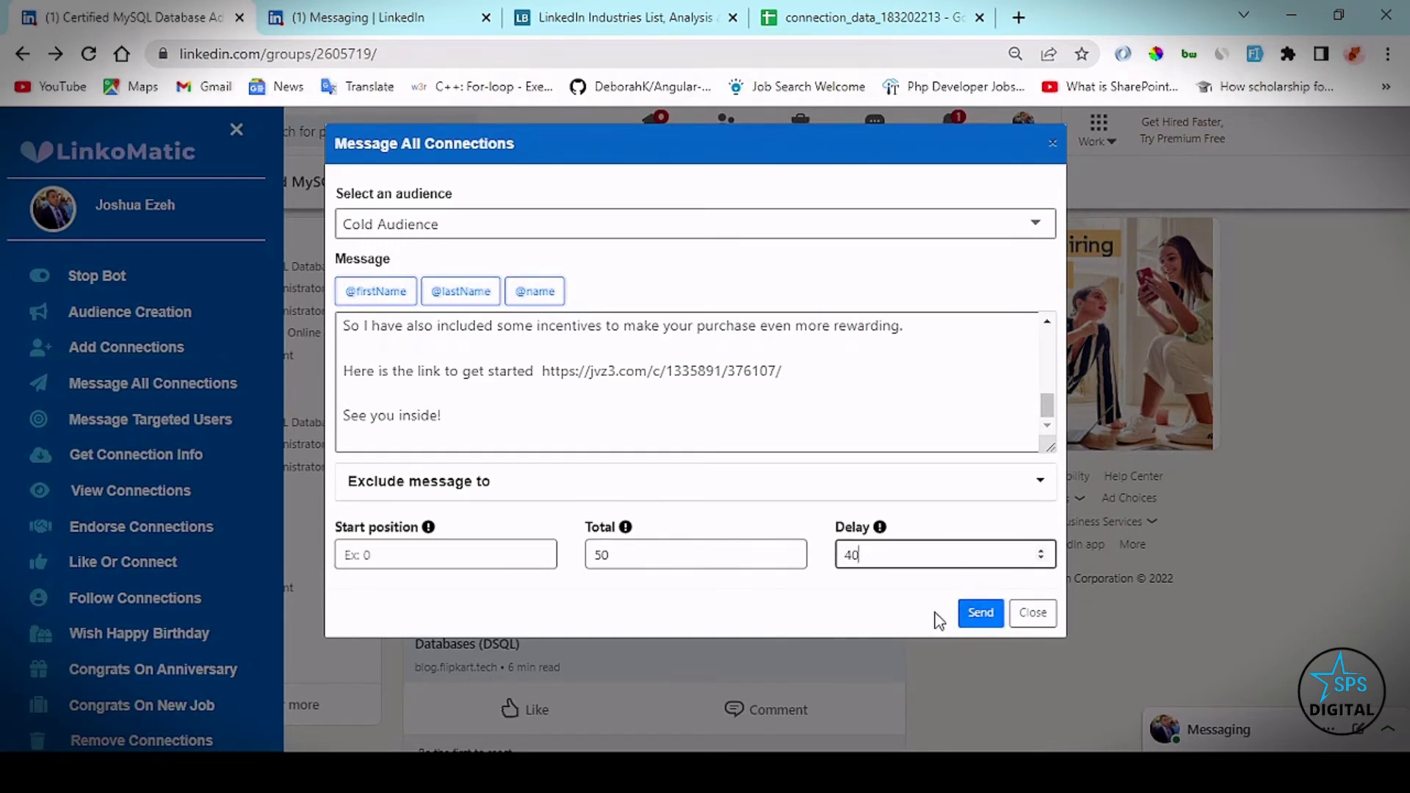
click(394, 23)
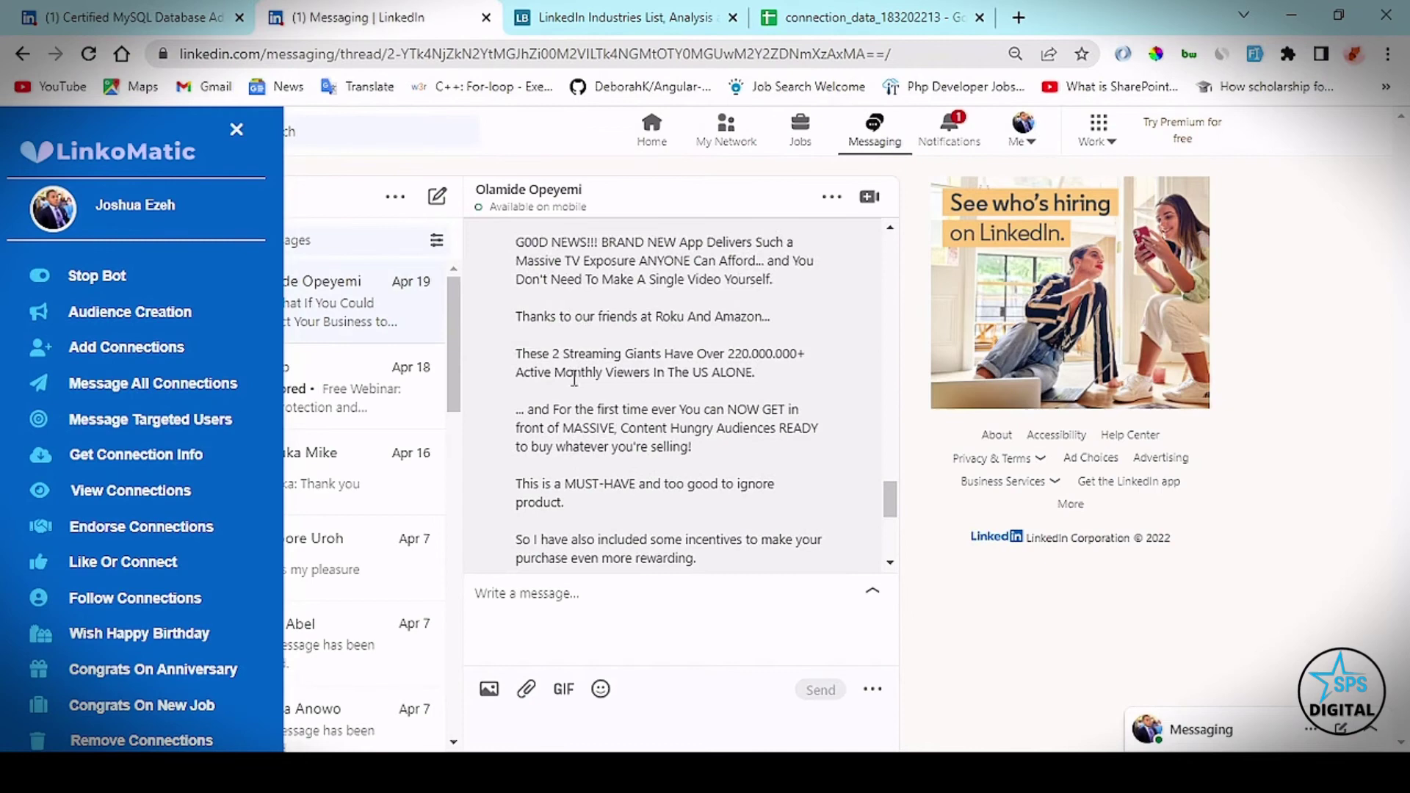
scroll(574, 379, up, 1)
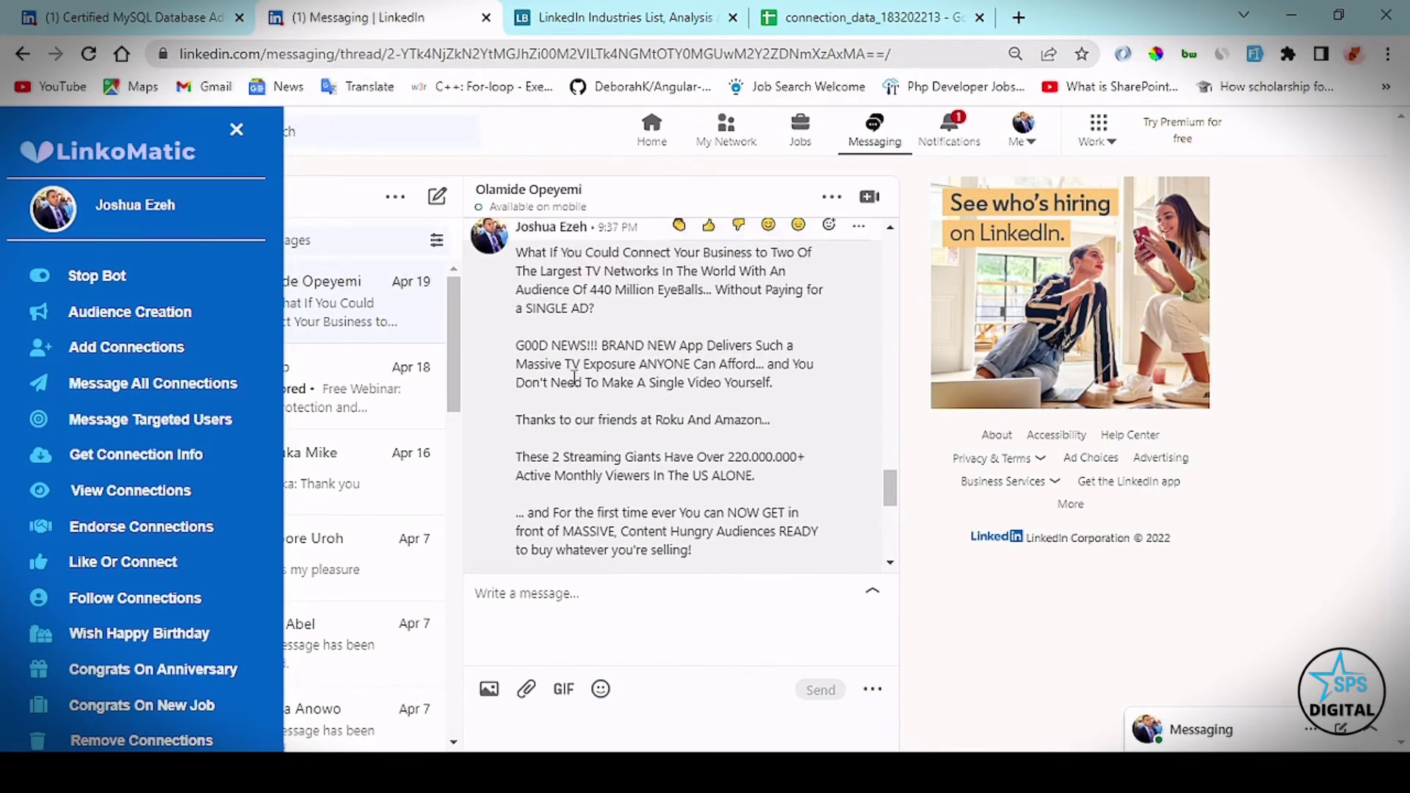
scroll(574, 379, down, 2)
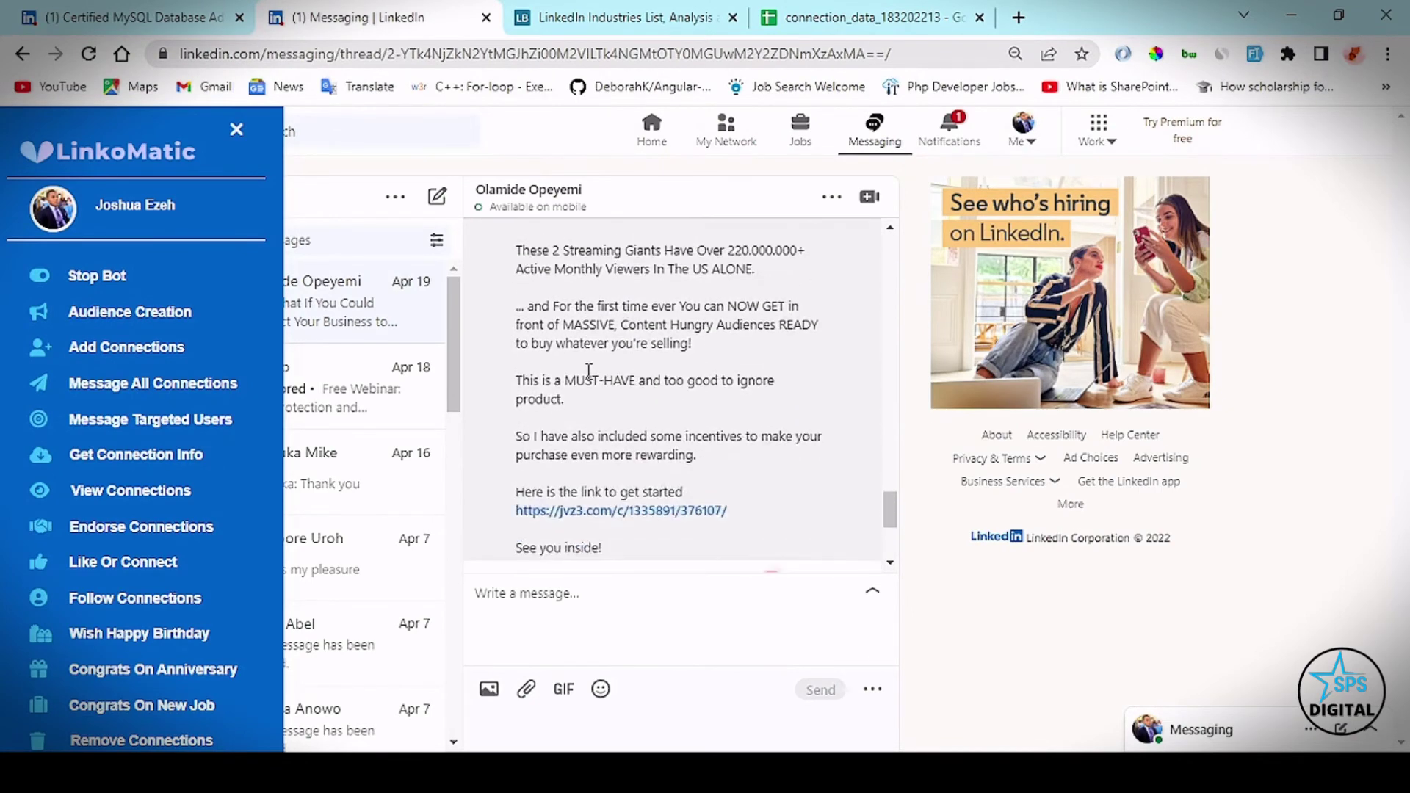
scroll(588, 371, down, 1)
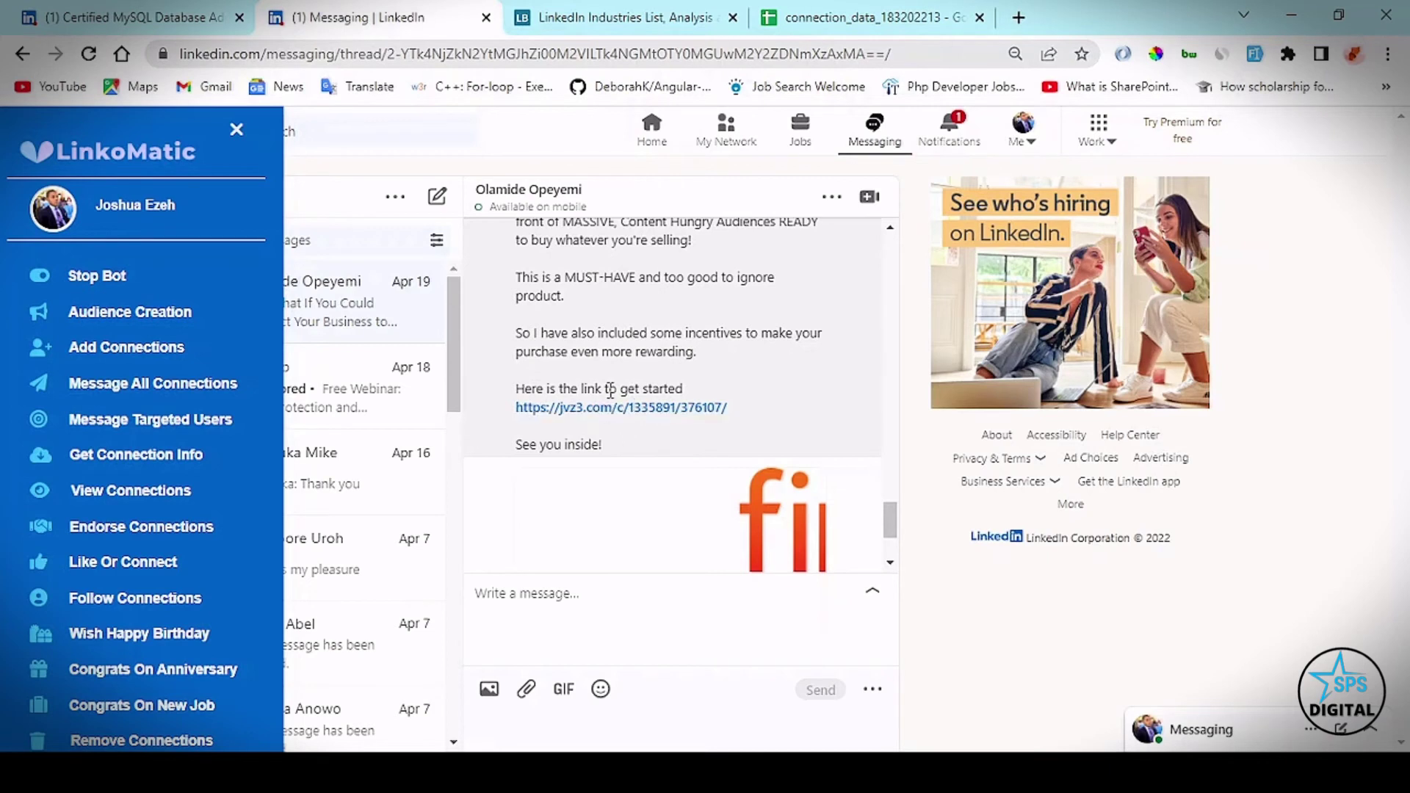
scroll(609, 391, up, 1)
scroll(609, 390, down, 1)
click(176, 27)
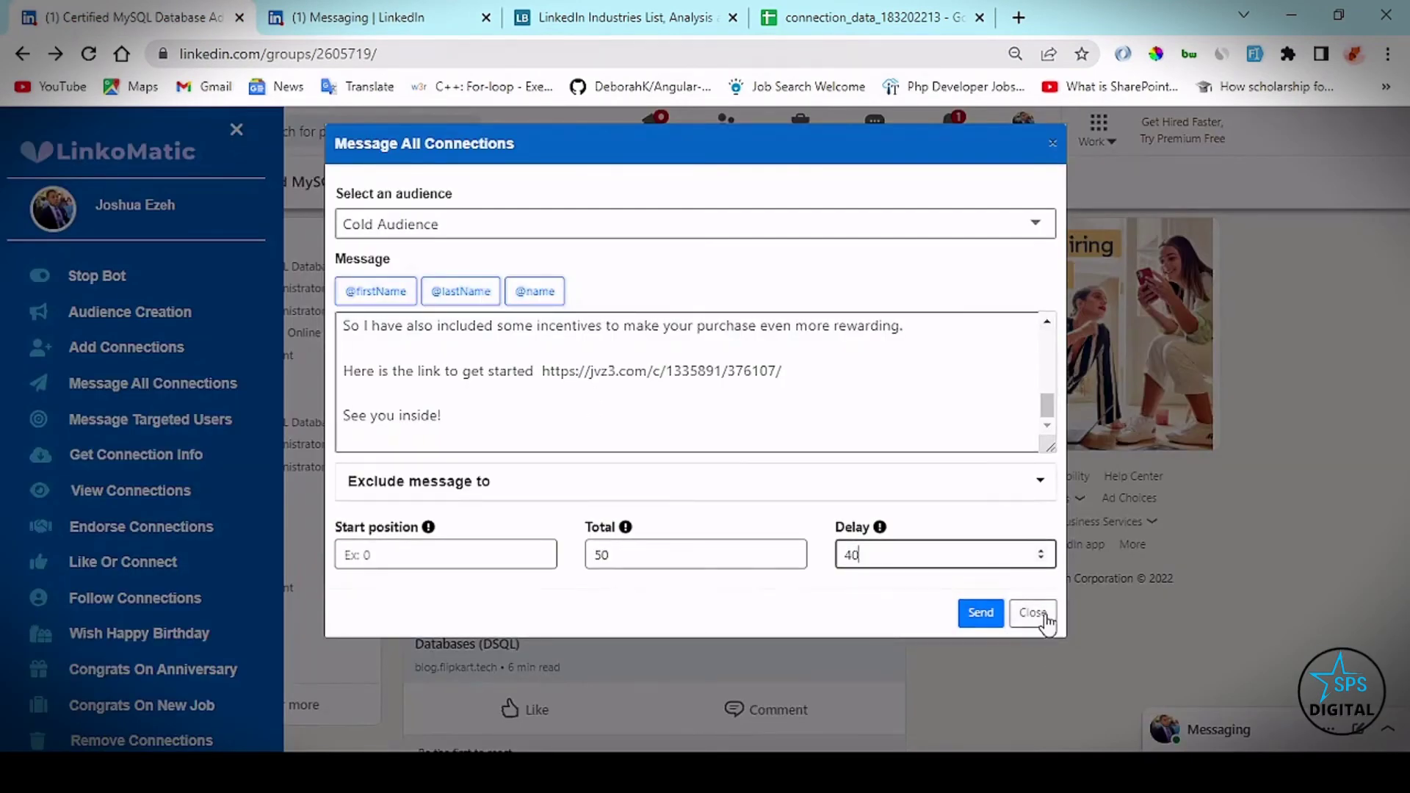
Open Get Connection Info, try the audience dropdown, and focus the Search field
click(1032, 613)
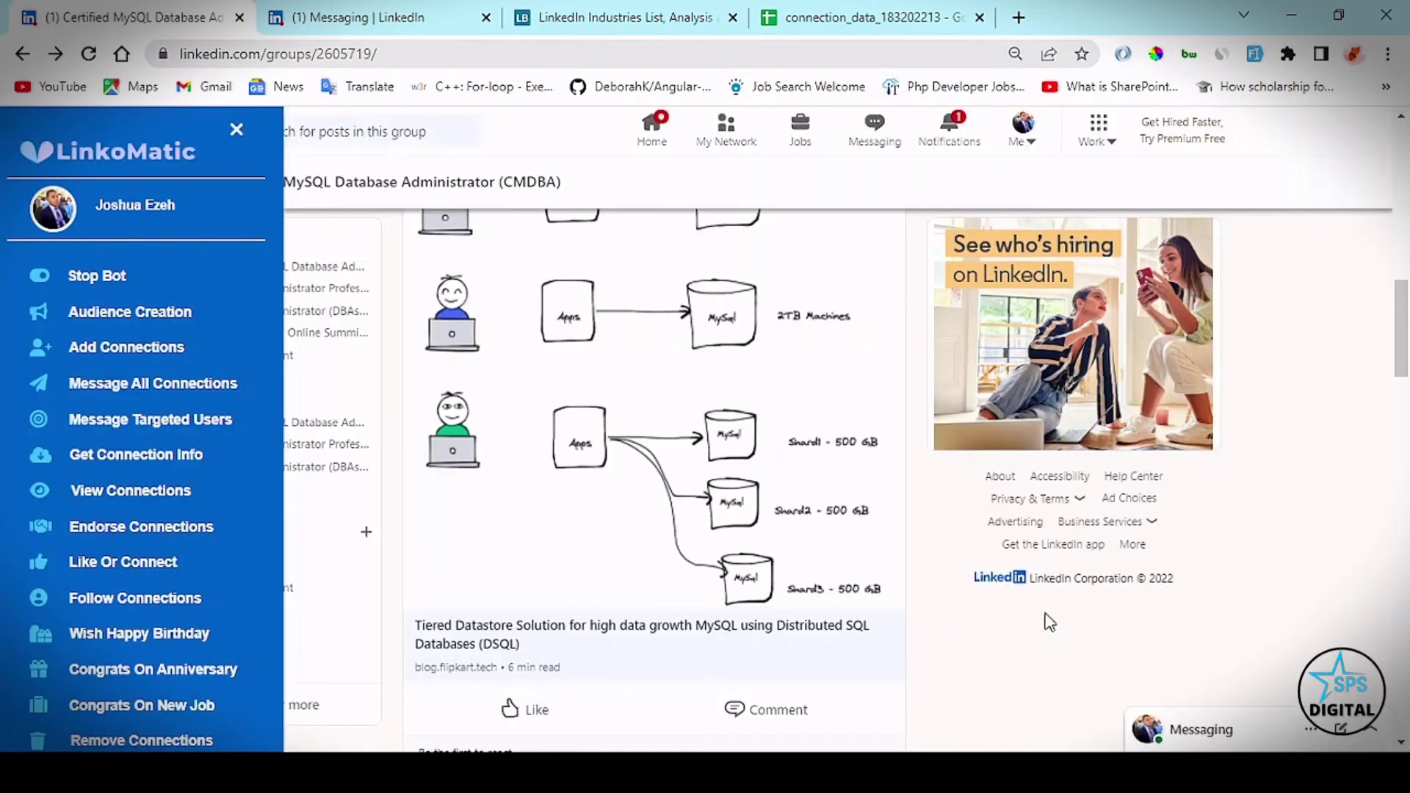
click(122, 455)
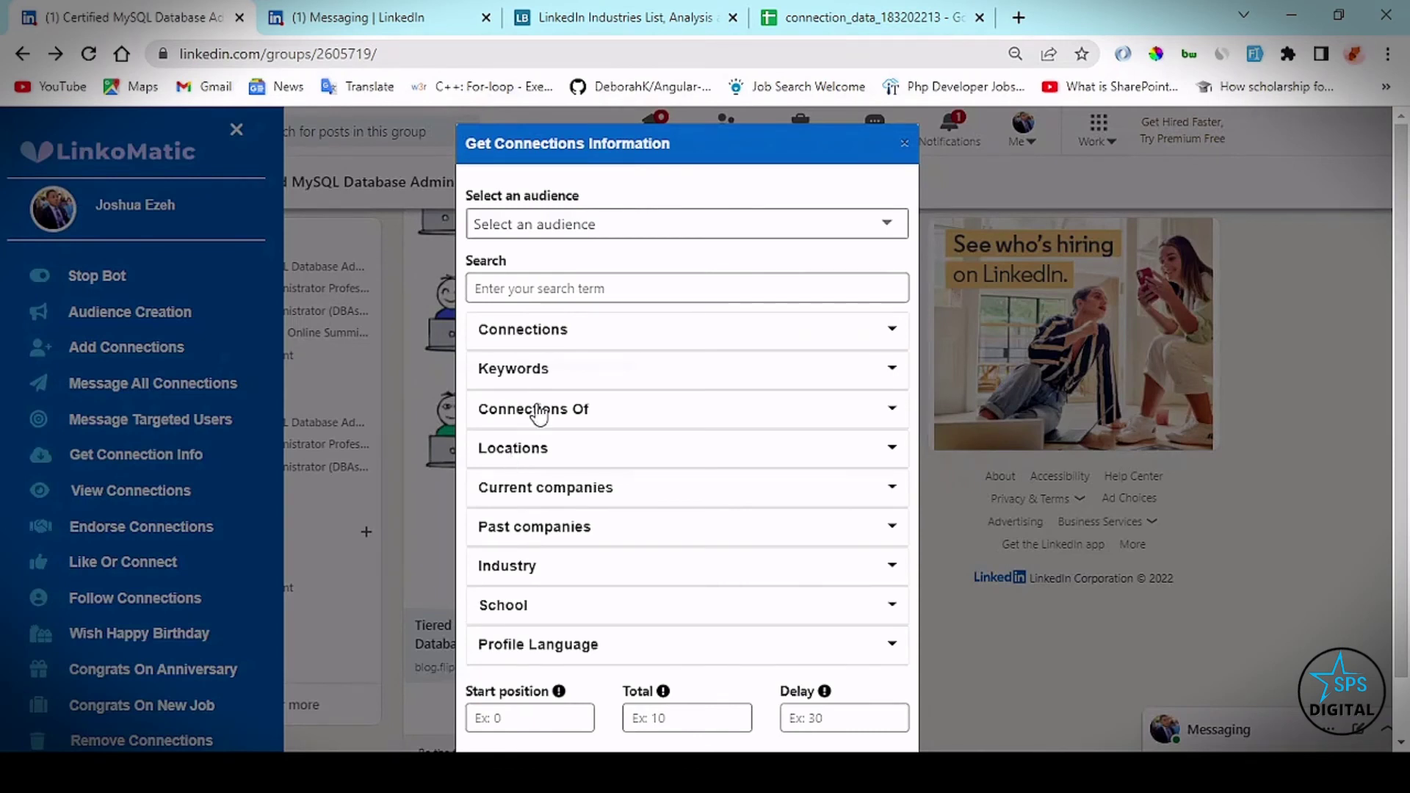
click(564, 291)
scroll(564, 291, down, 1)
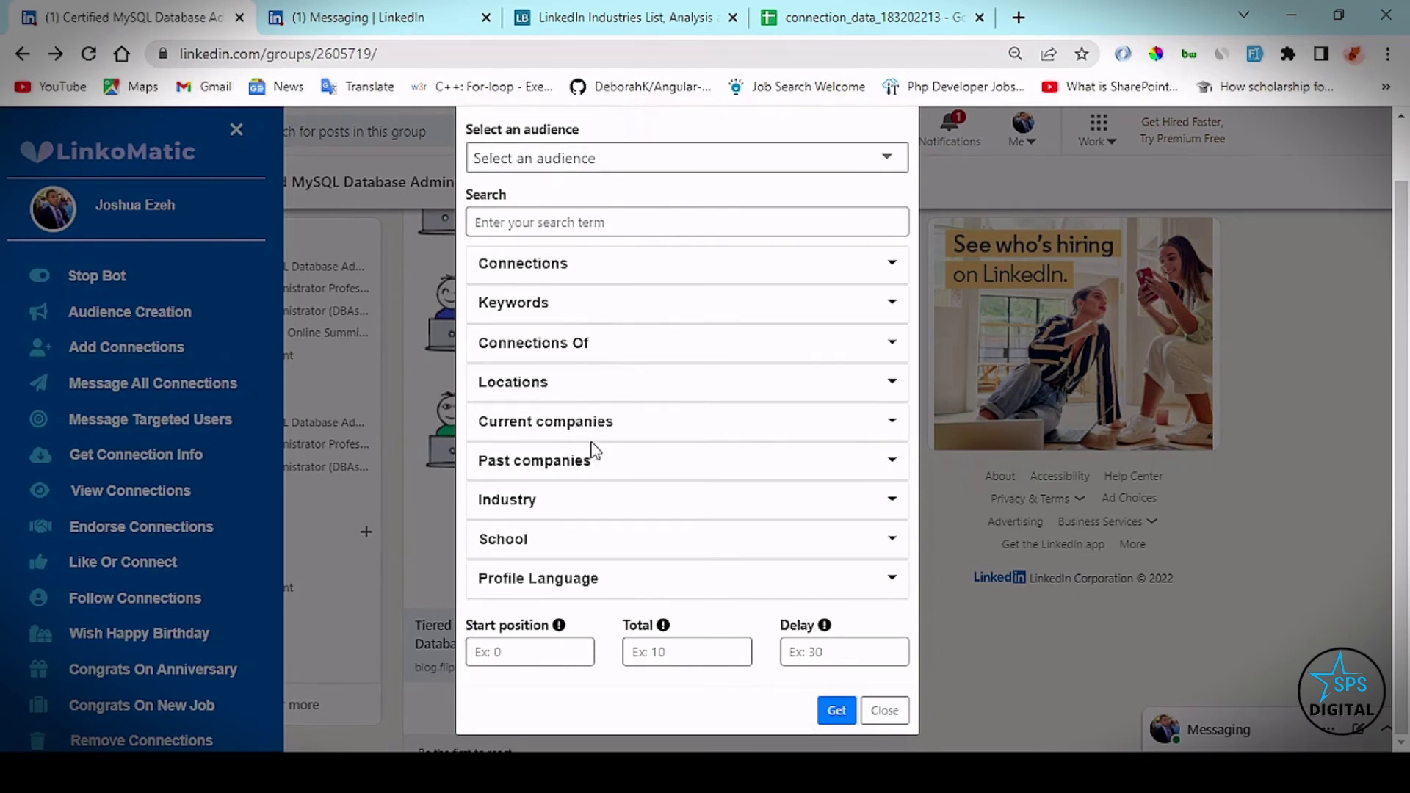
click(592, 225)
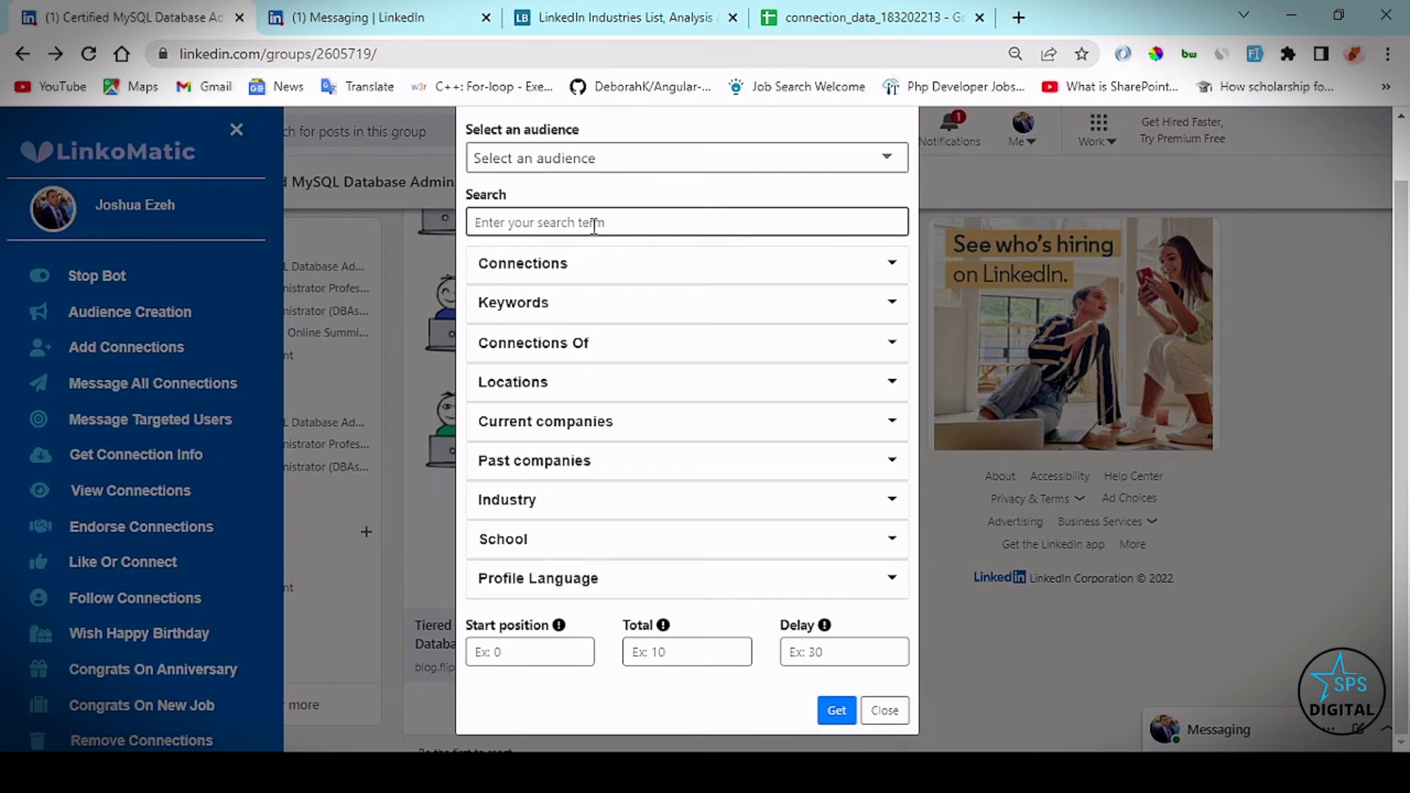
click(607, 159)
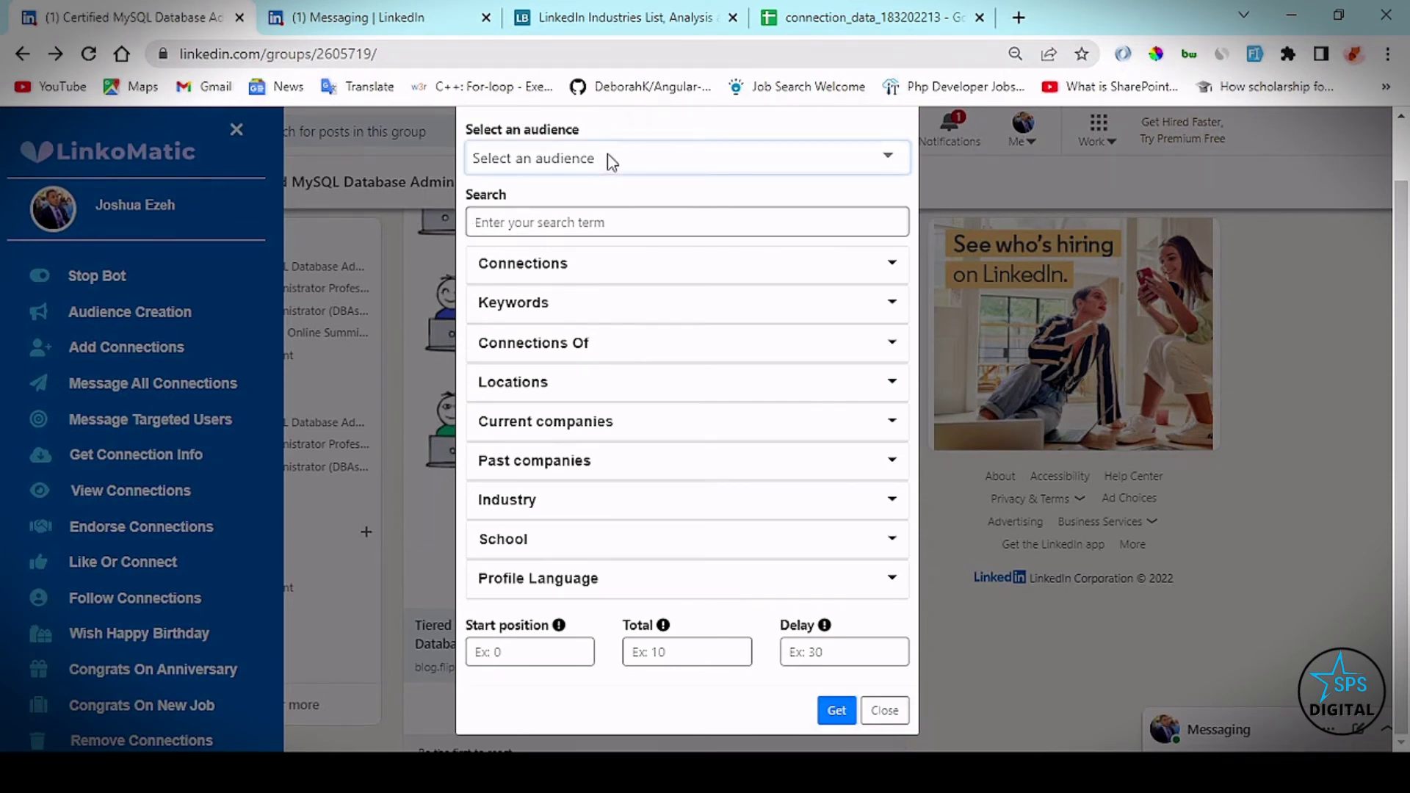
click(608, 207)
click(613, 222)
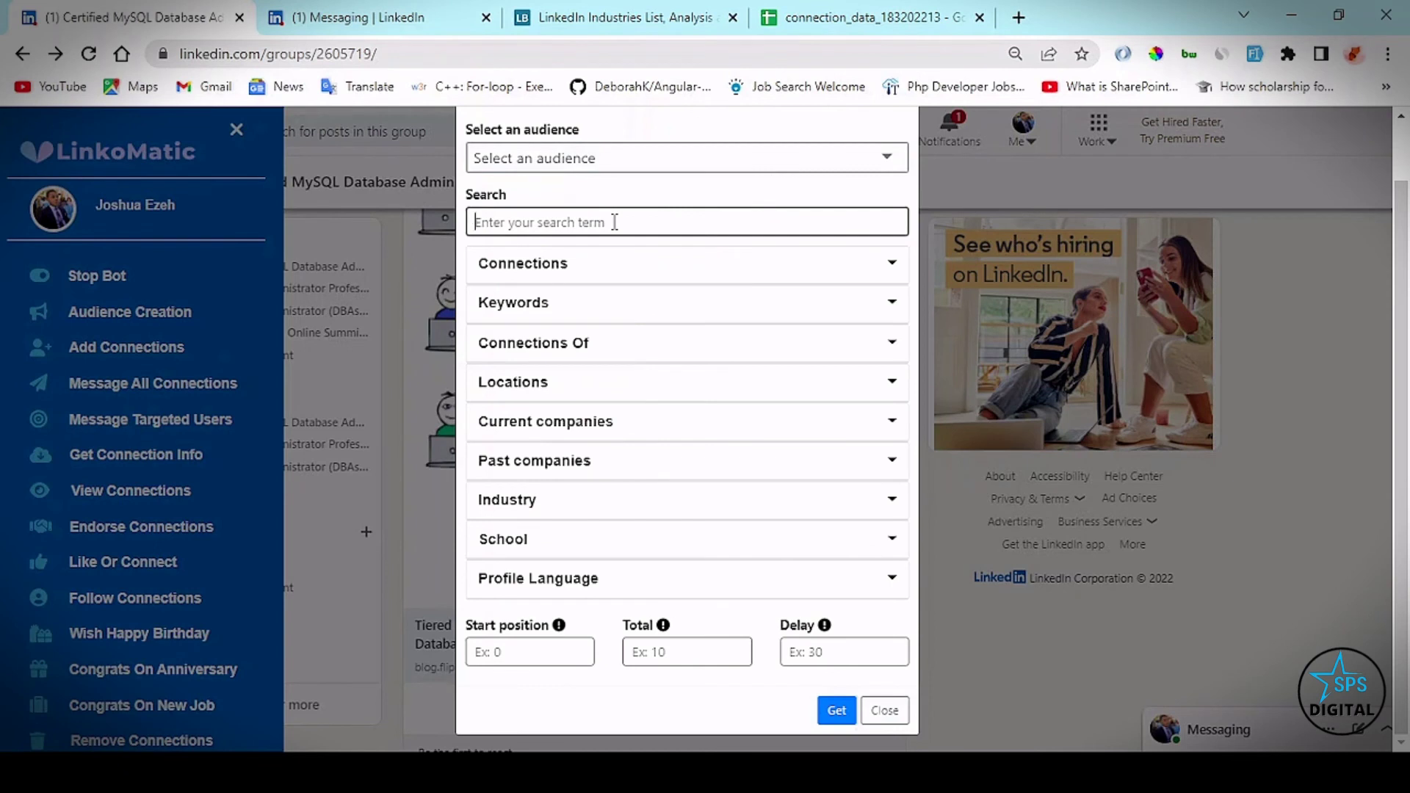
text(Dig)
text(ital ma)
text(rk)
text(eter)
Tick 2nd and 3rd+ connection degrees for the 'Digital marketer' search
click(650, 276)
click(578, 316)
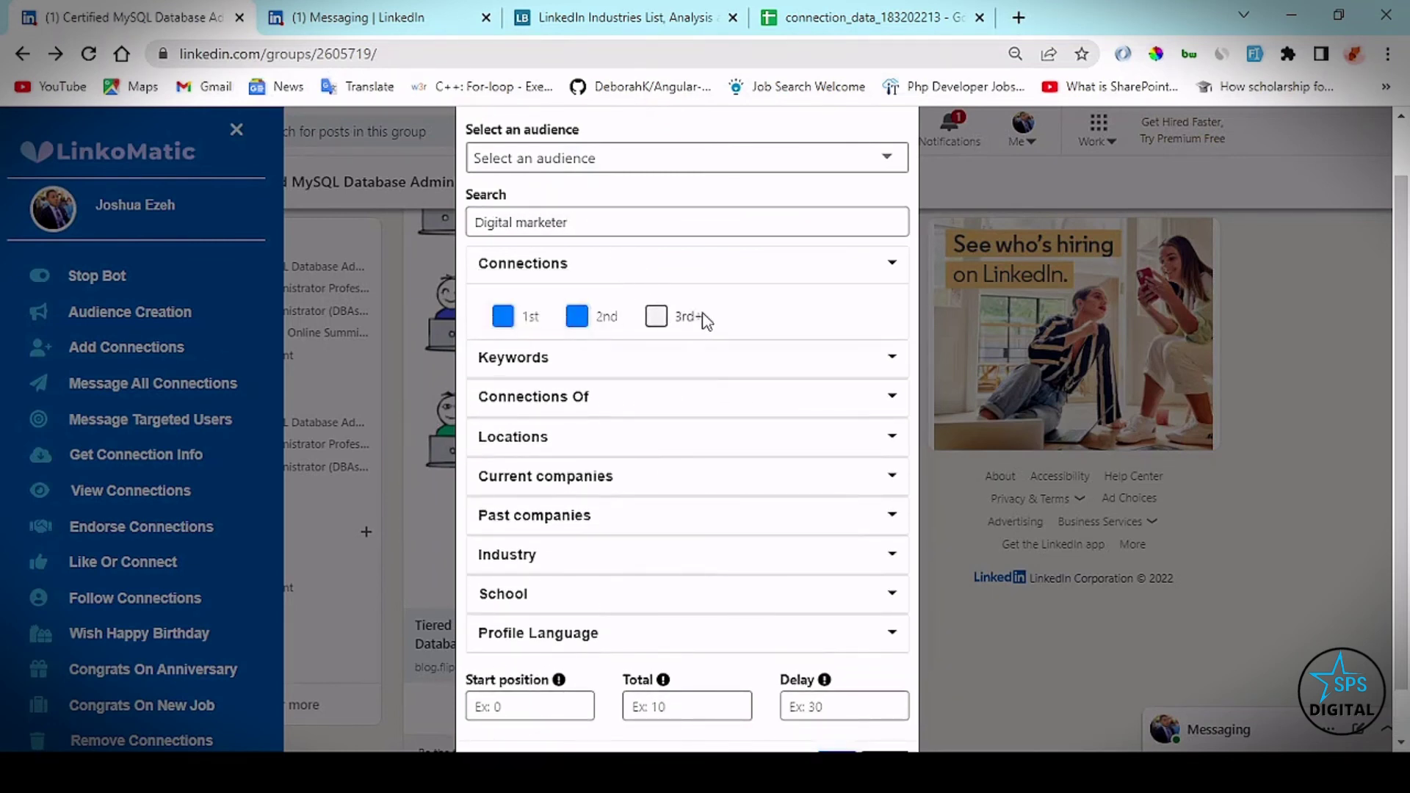
click(657, 317)
scroll(733, 326, down, 1)
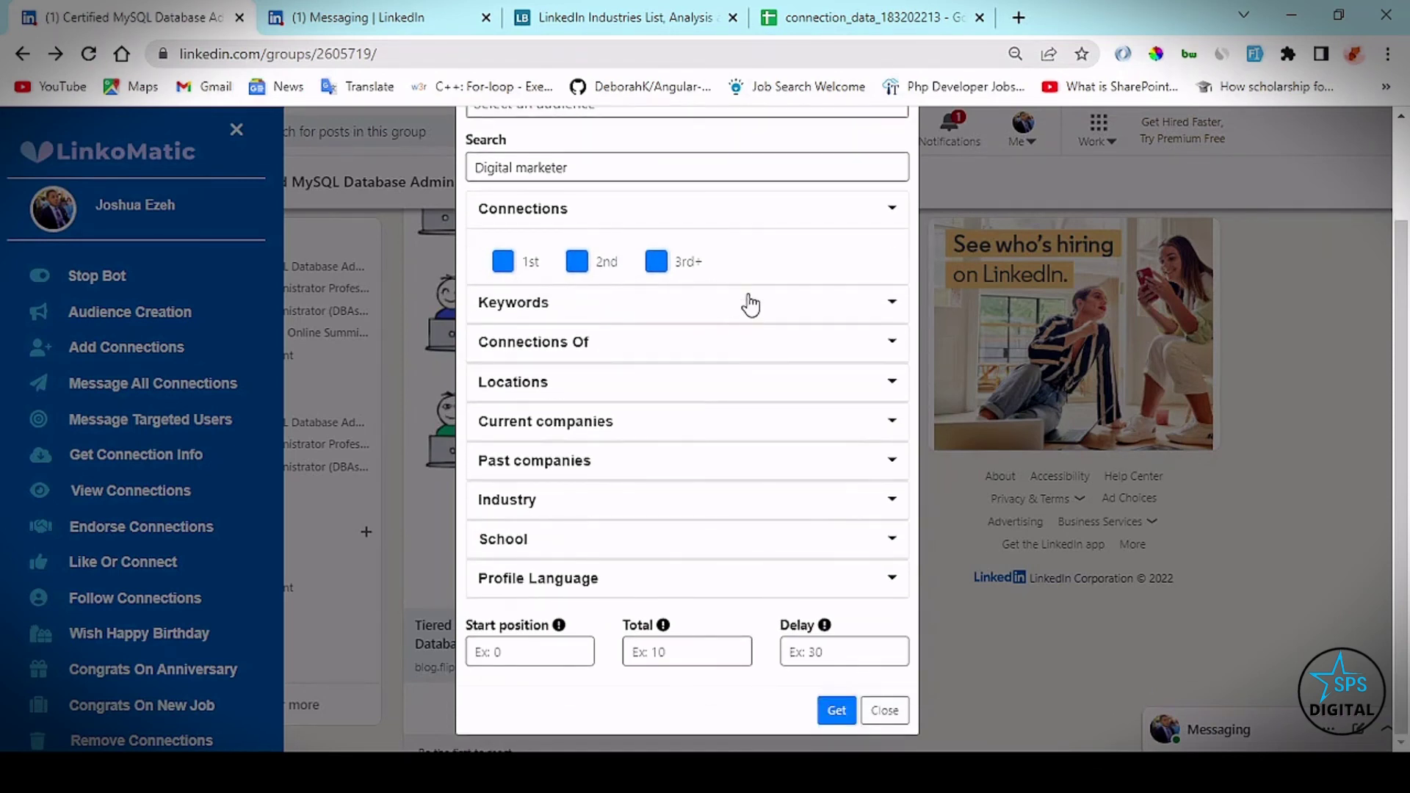
Glance at the keyword, Connections Of and location filters, then set Total 50 and a delay
click(749, 304)
click(746, 308)
click(739, 351)
click(725, 394)
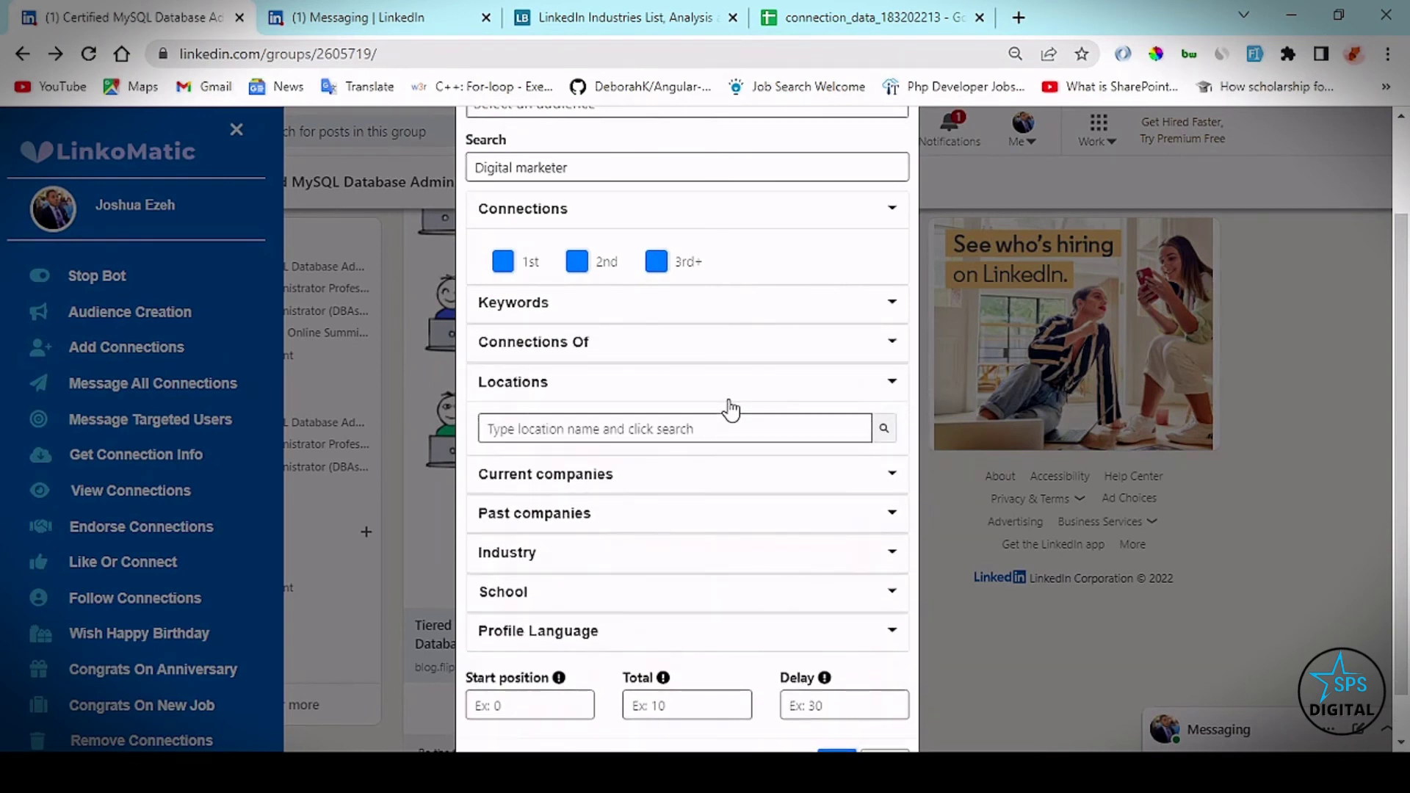
click(724, 393)
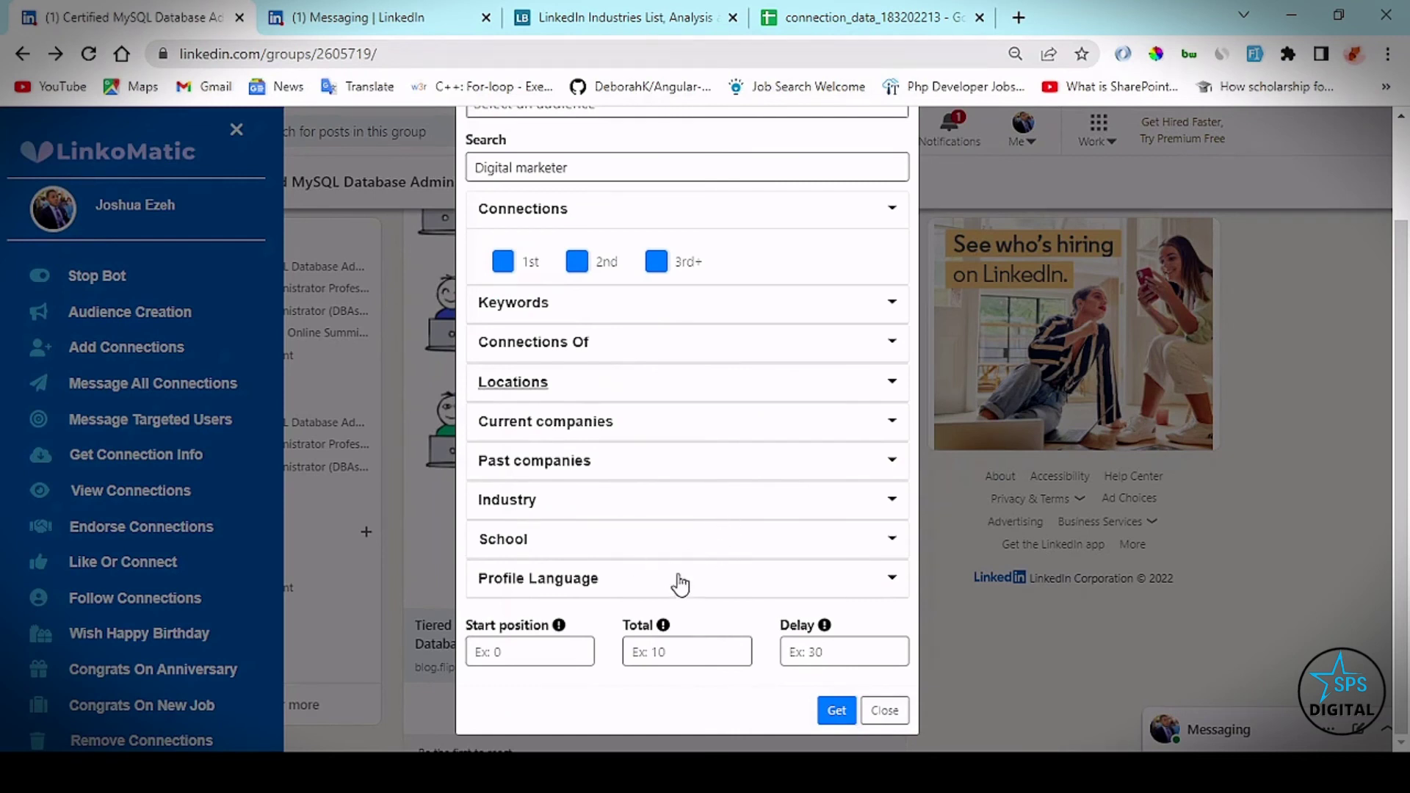
click(683, 651)
text(50)
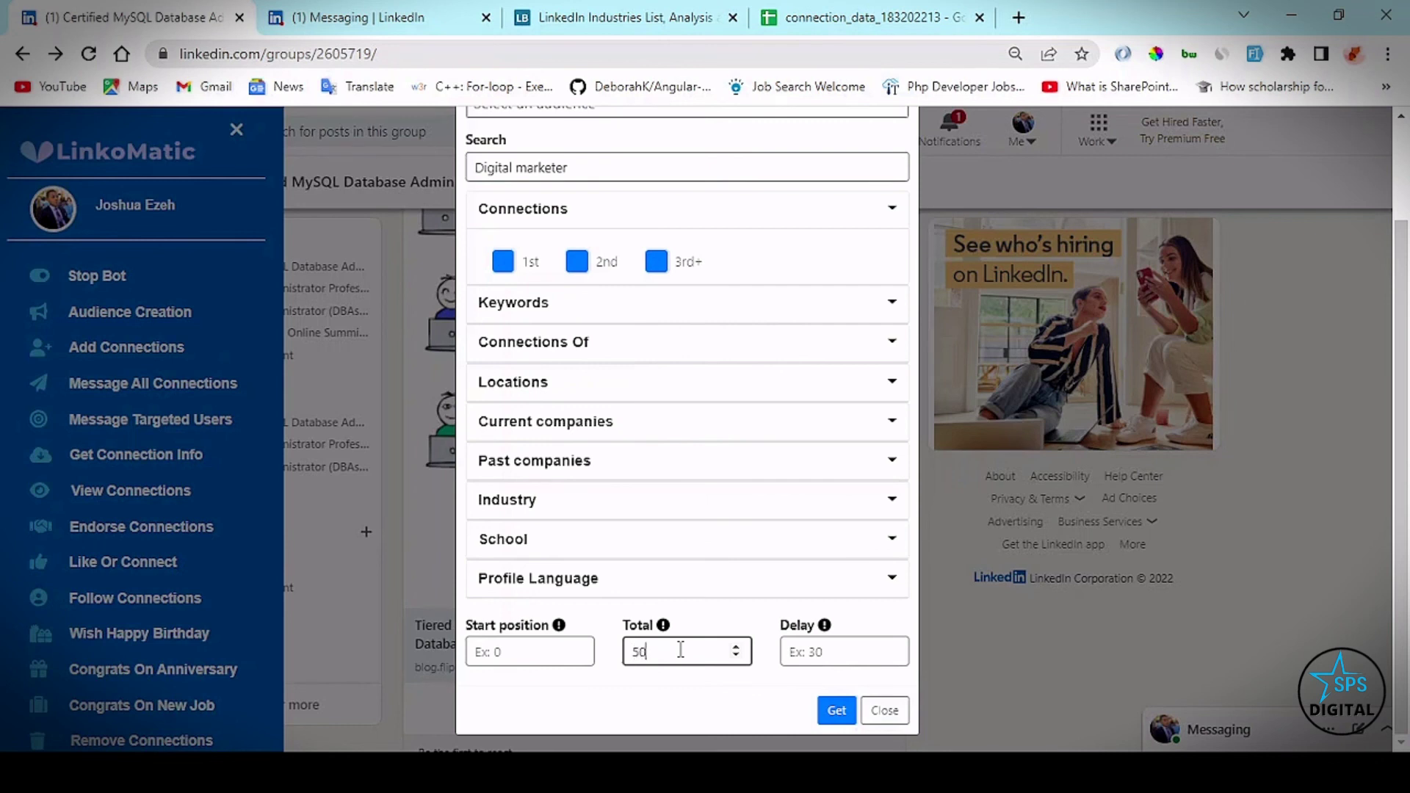
click(810, 645)
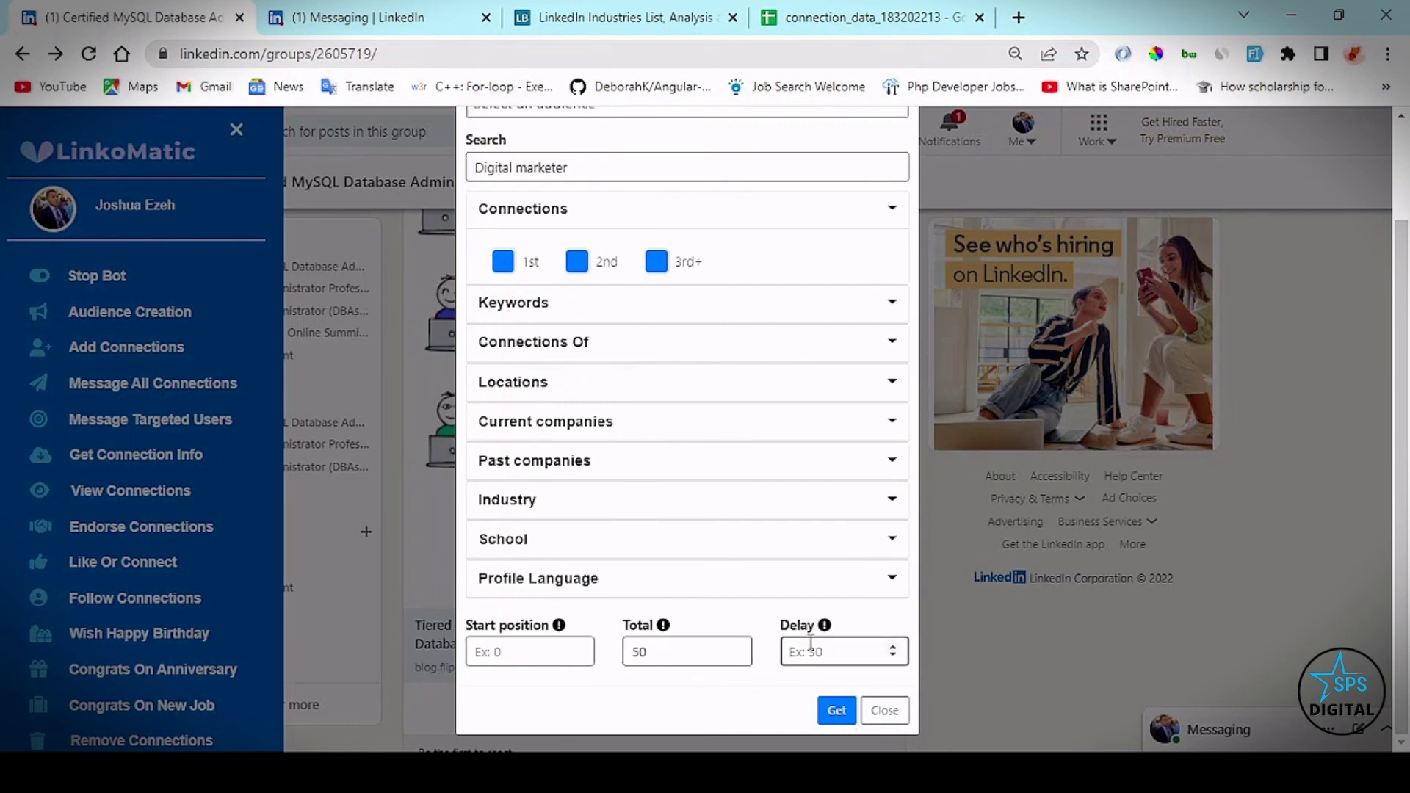
text(40)
scroll(815, 645, up, 1)
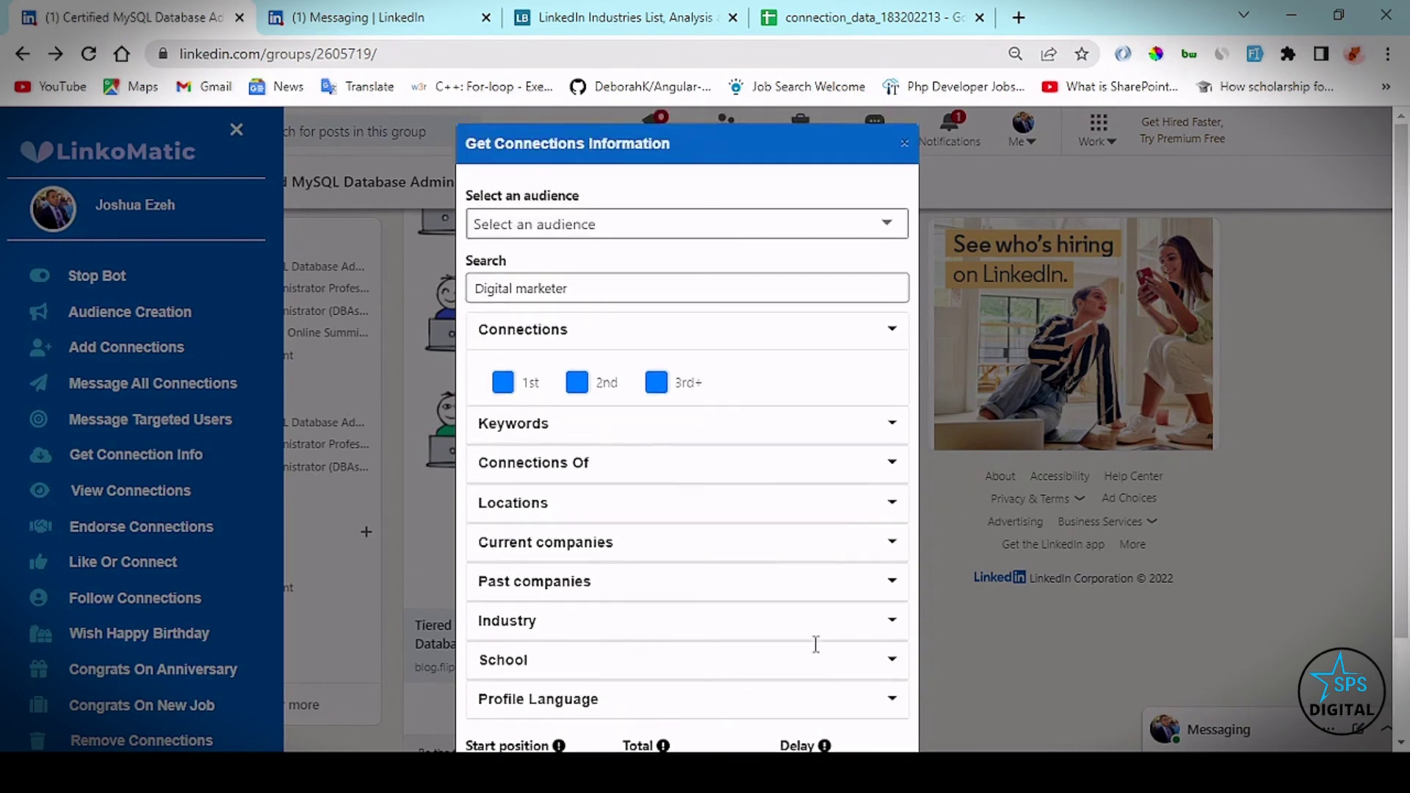
scroll(816, 645, down, 1)
scroll(788, 668, up, 1)
Open the connection_data spreadsheet and highlight the five scraped lead emails in C2:C6
click(835, 20)
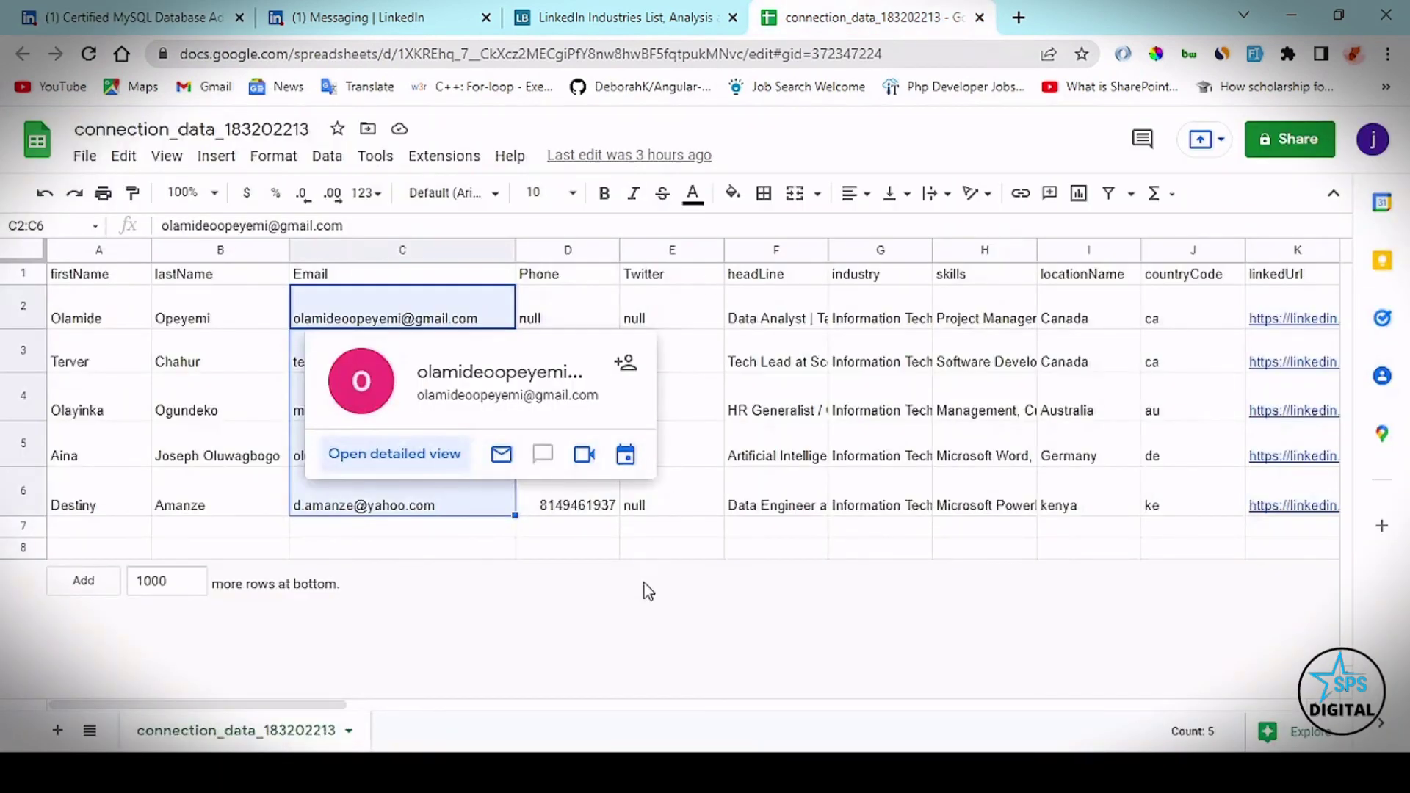
click(661, 547)
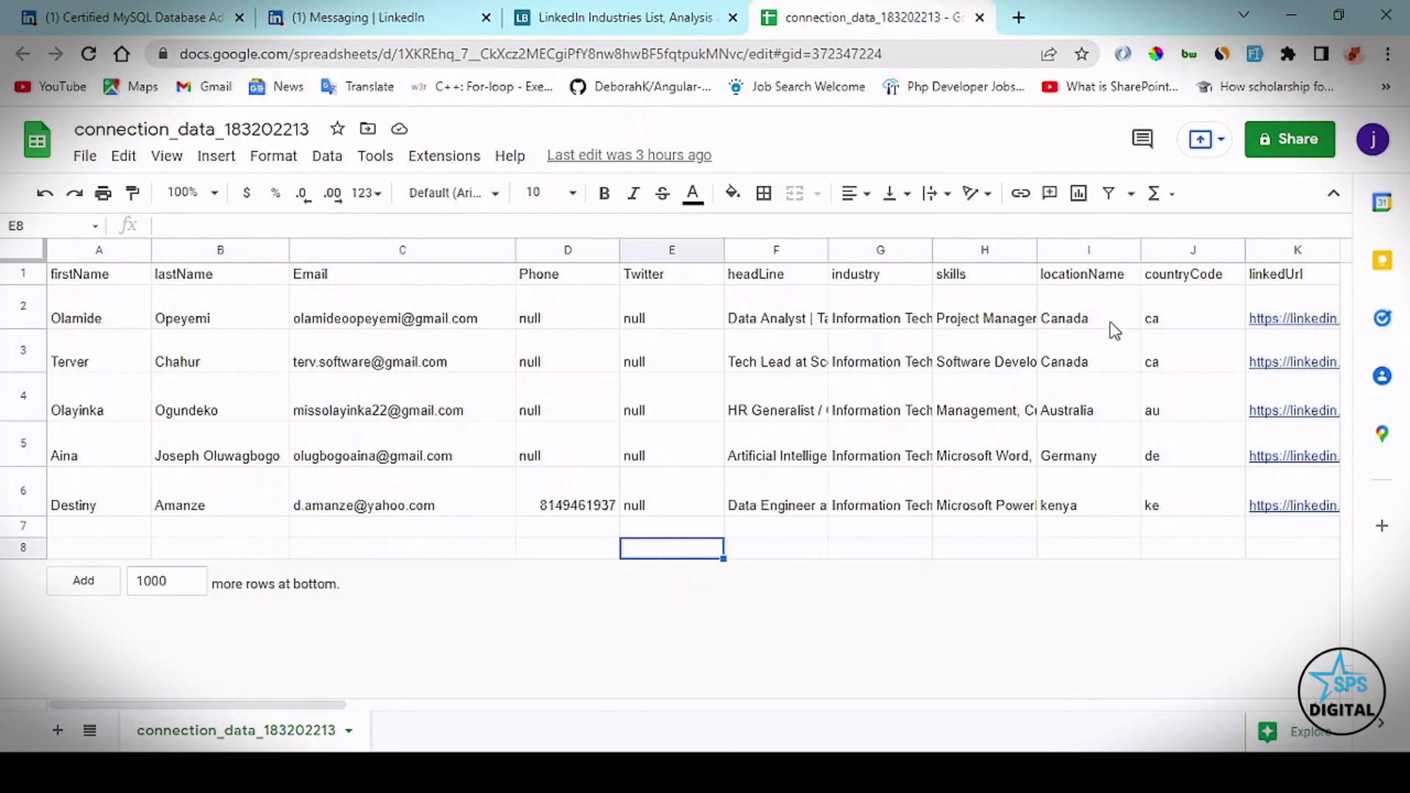
click(395, 316)
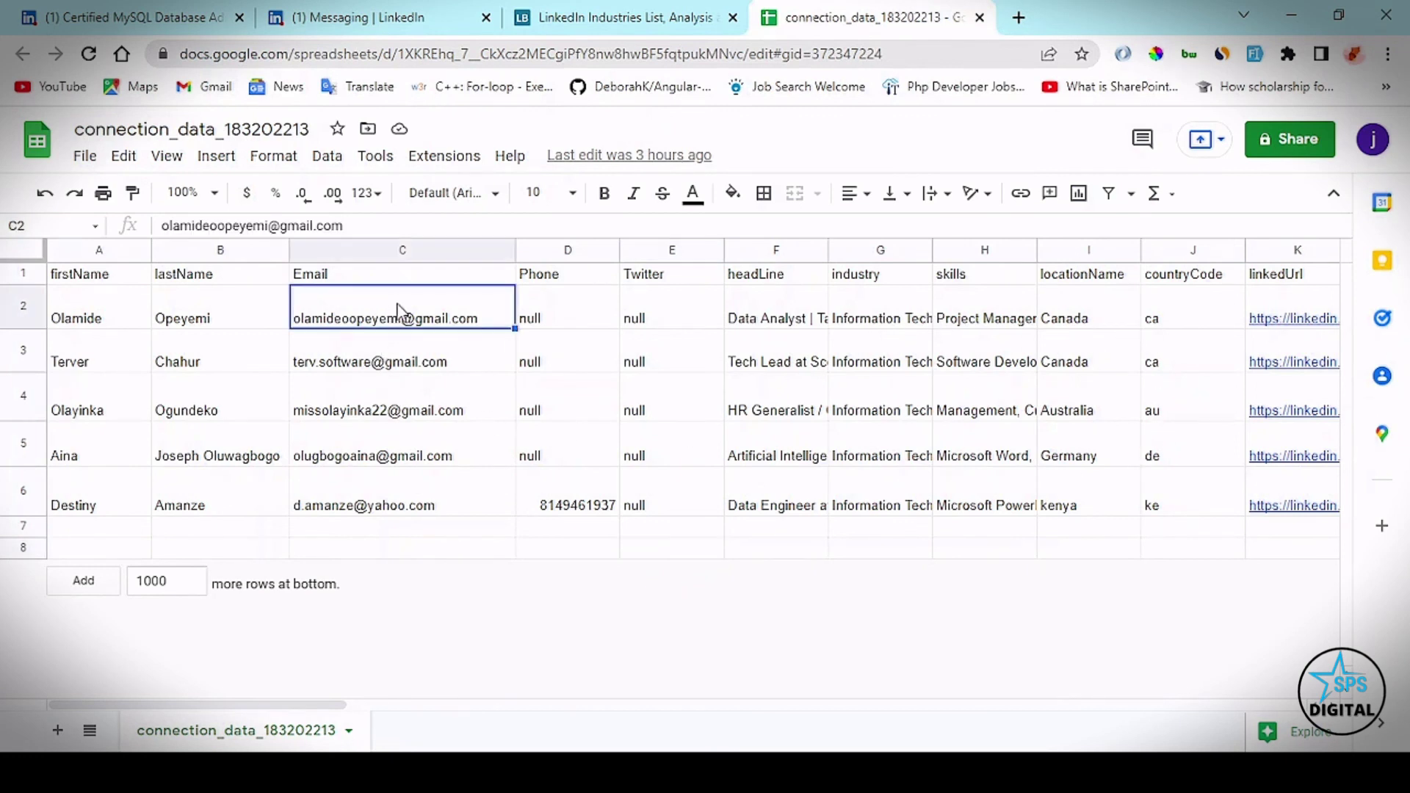
drag(461, 316, 461, 501)
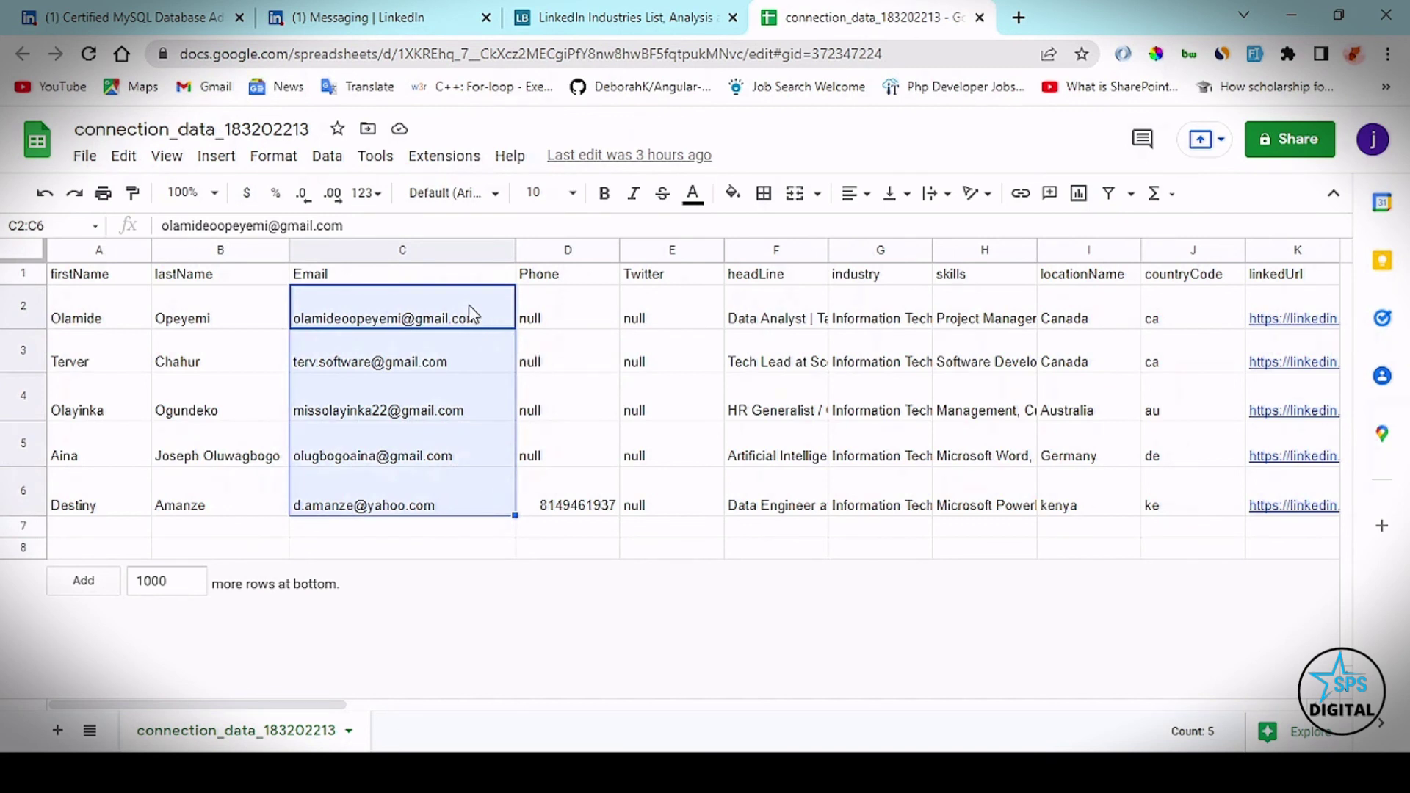
click(524, 548)
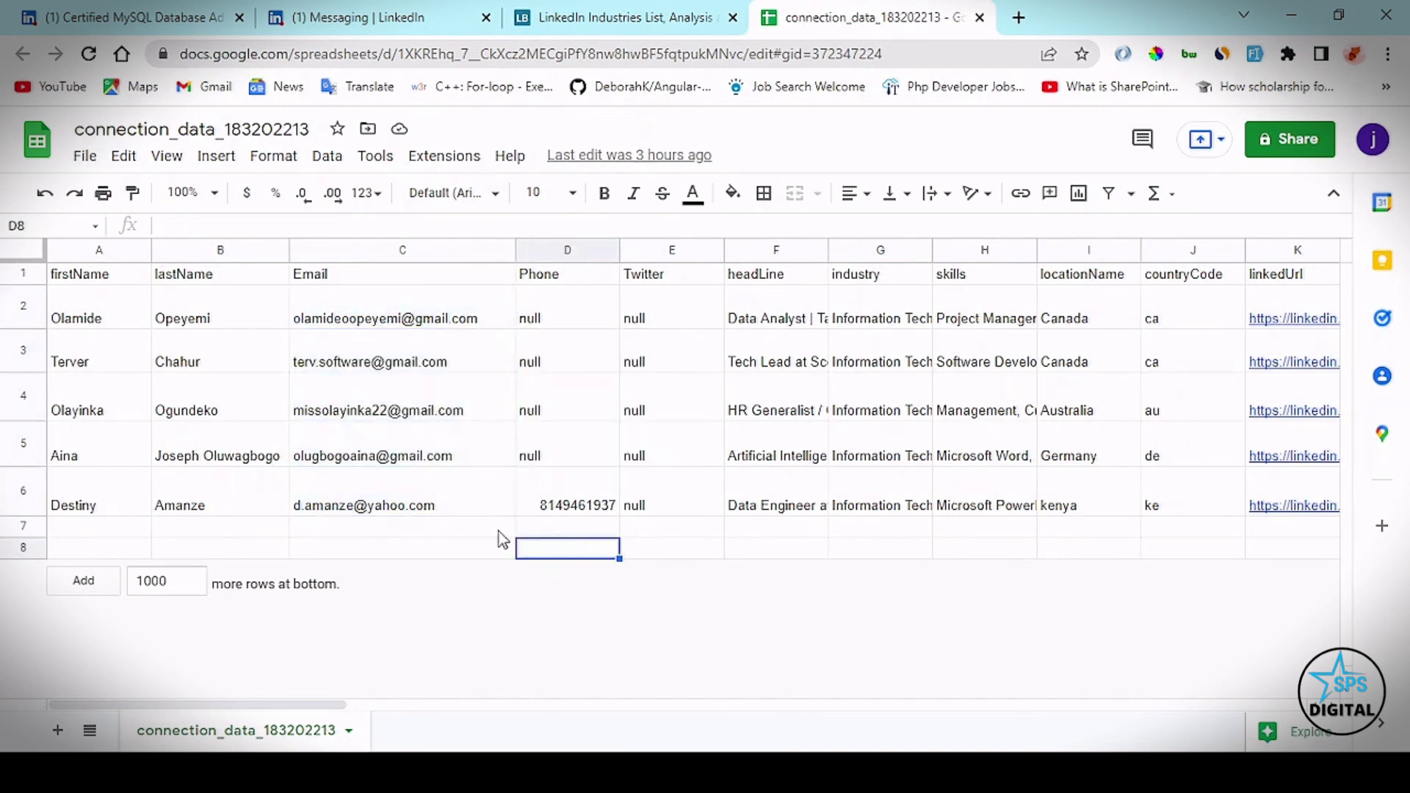
drag(413, 309, 419, 496)
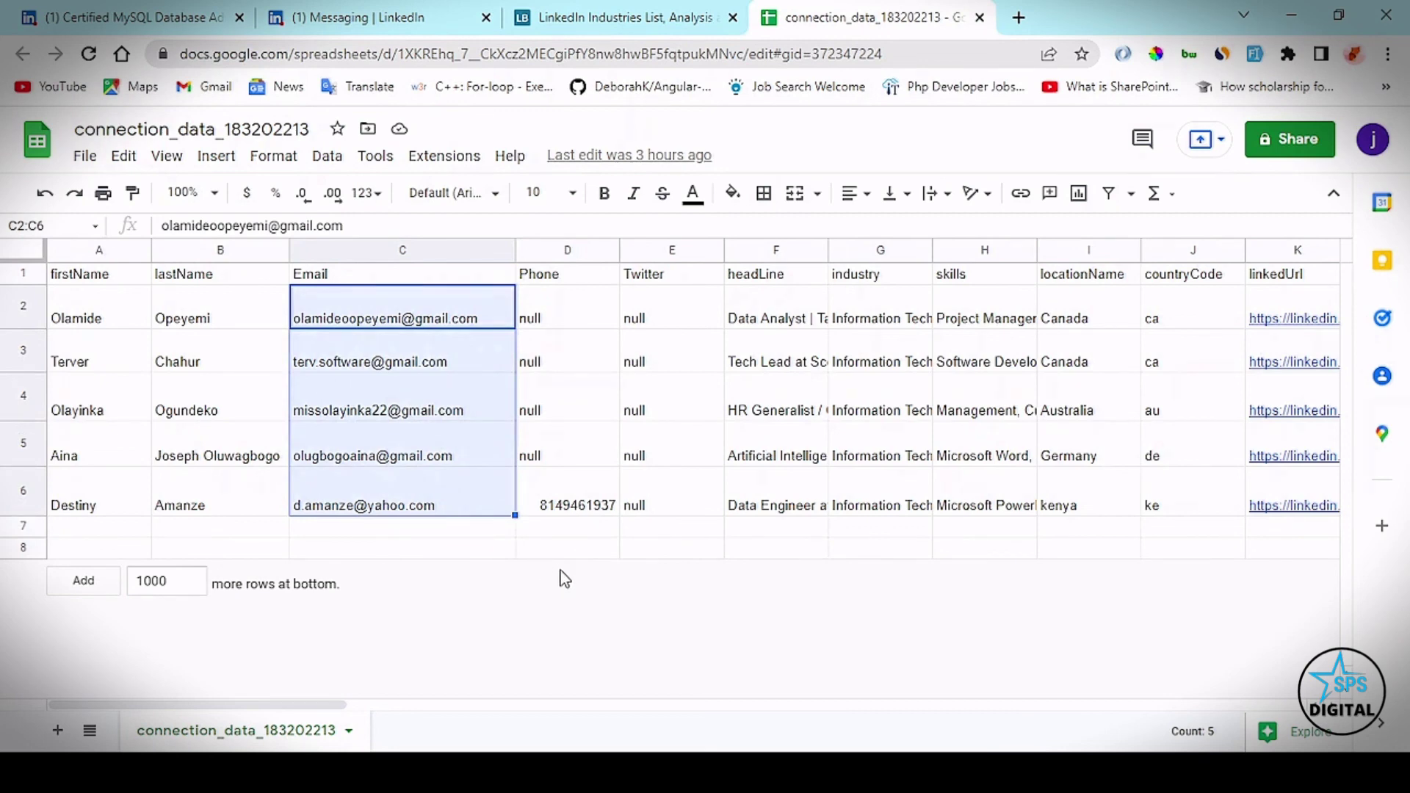
Return to the LinkedIn tab showing the Get Connections Information form for 'Digital marketer'
click(154, 19)
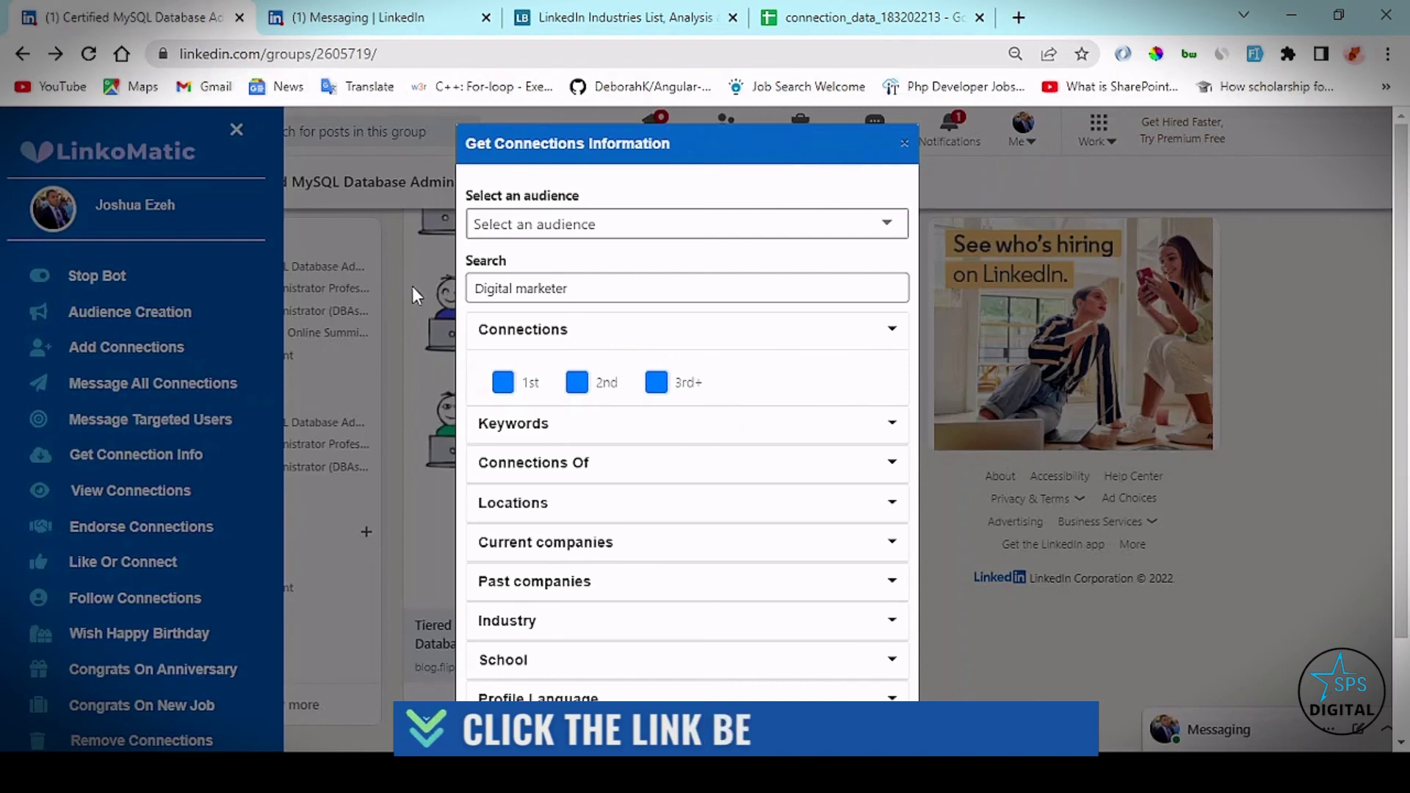